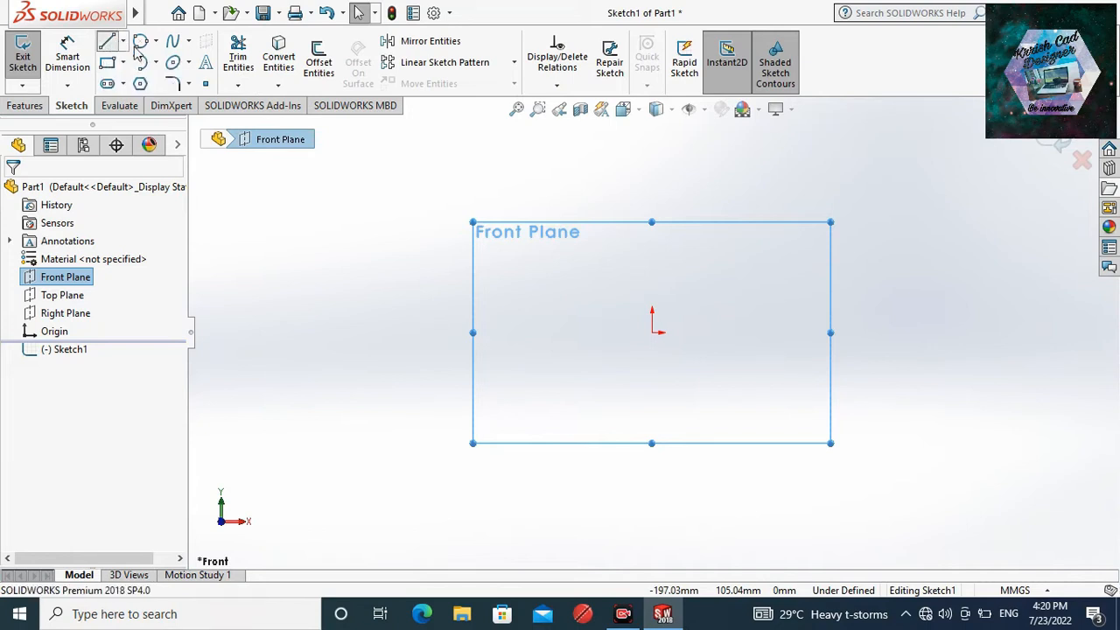
- Sketch two concentric circles centred on the origin, with radii of about 31 mm and 52 mm
{"action": "key", "text": "l"}
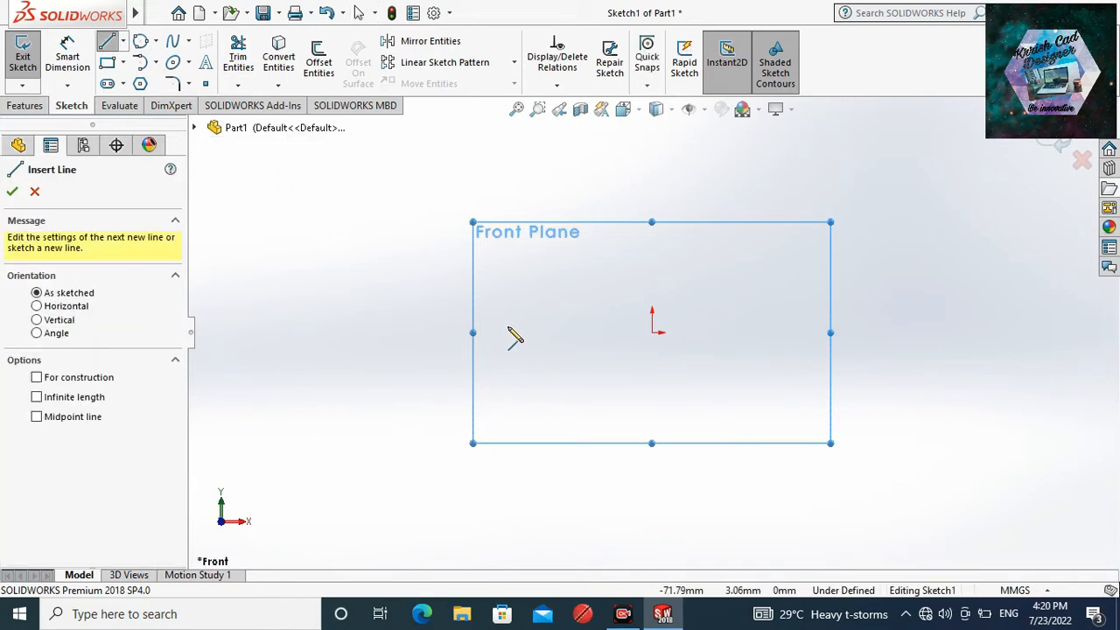
{"action": "left_click", "coordinate": [155, 41]}
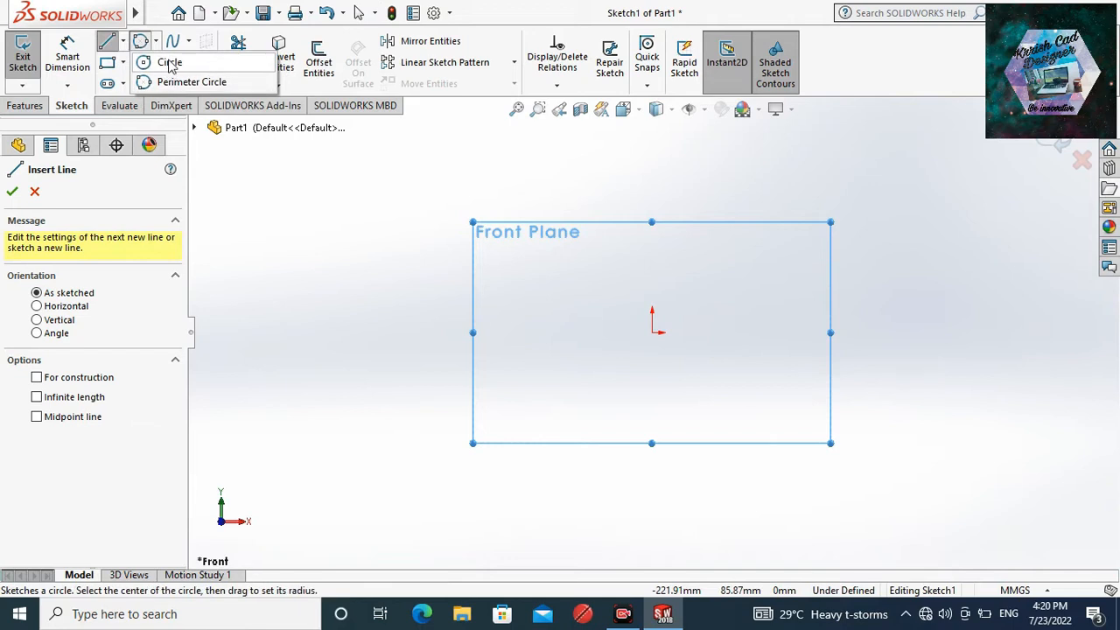
{"action": "left_click", "coordinate": [166, 63]}
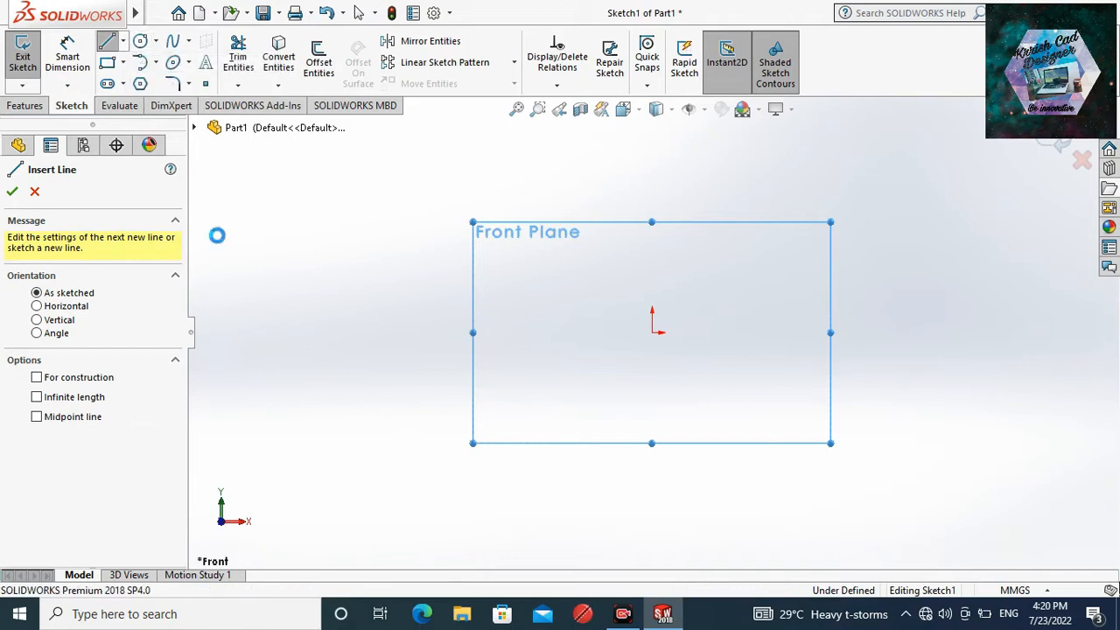
{"action": "left_click", "coordinate": [652, 332]}
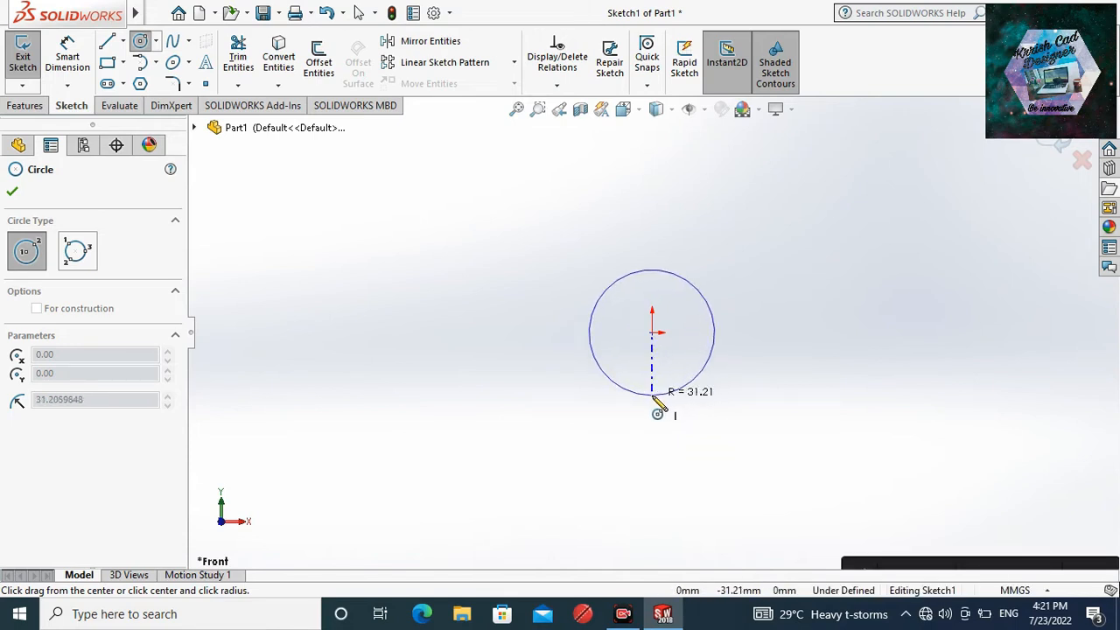
{"action": "left_click", "coordinate": [655, 398]}
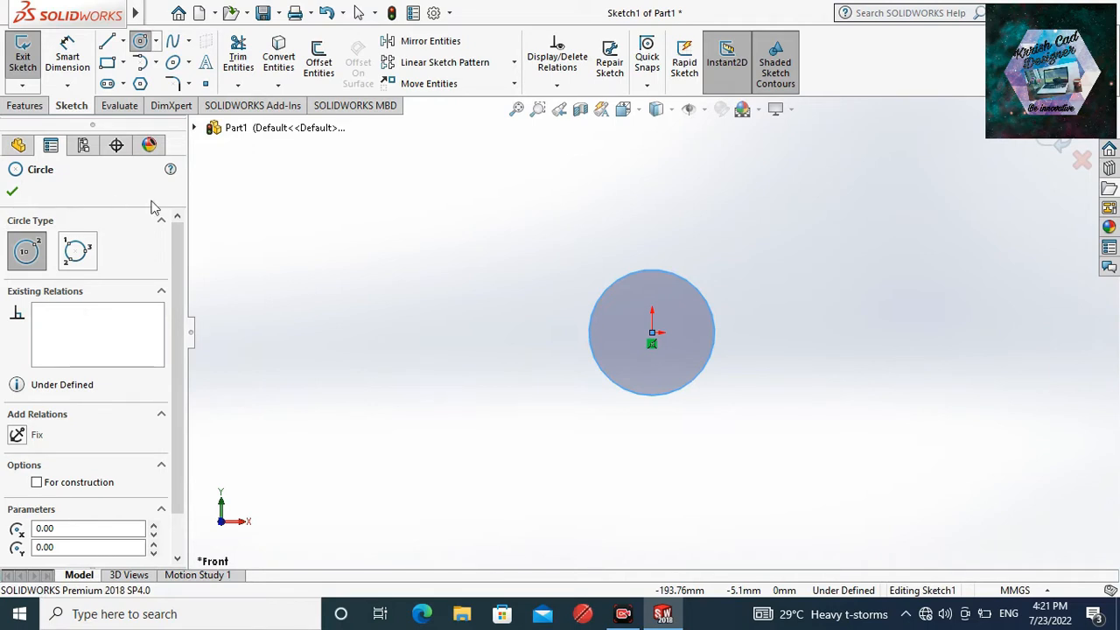
{"action": "left_click", "coordinate": [652, 333]}
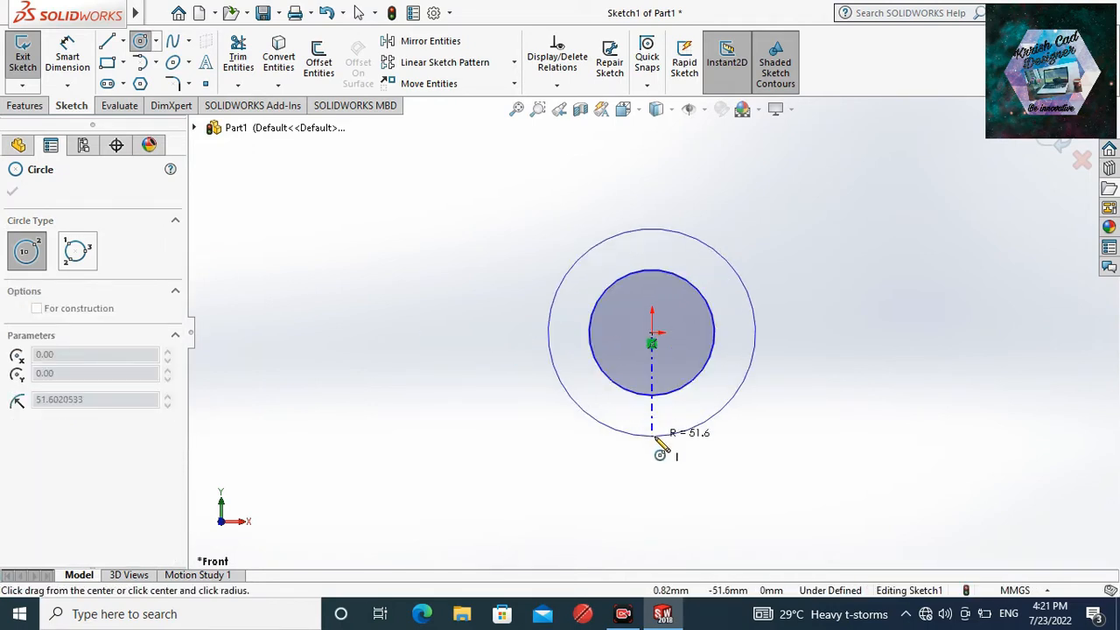
{"action": "left_click", "coordinate": [654, 437]}
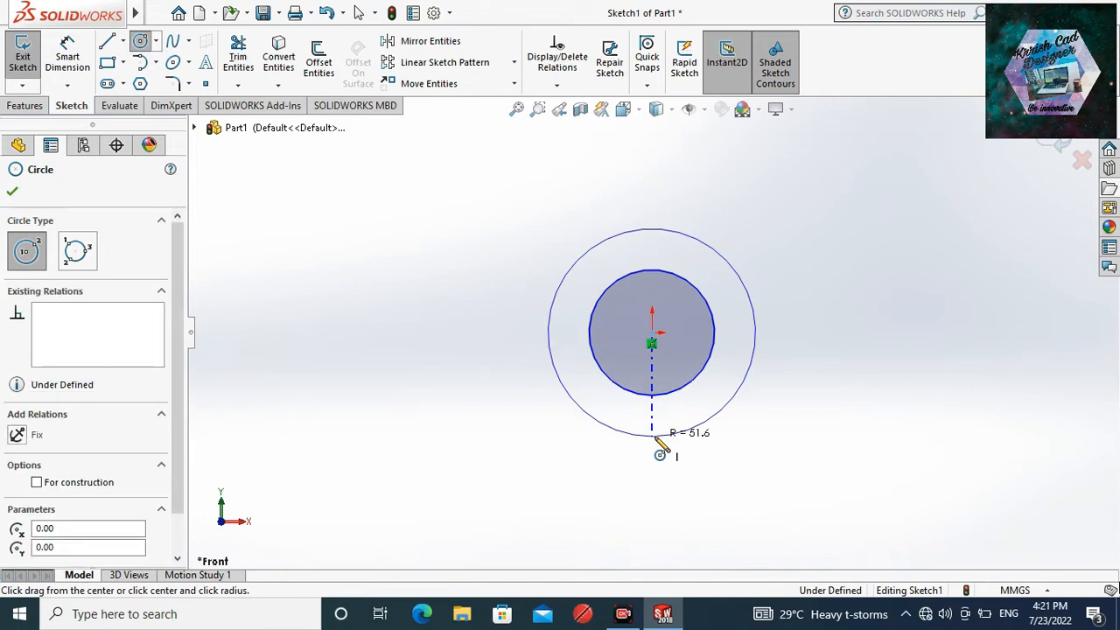
{"action": "left_click", "coordinate": [12, 189]}
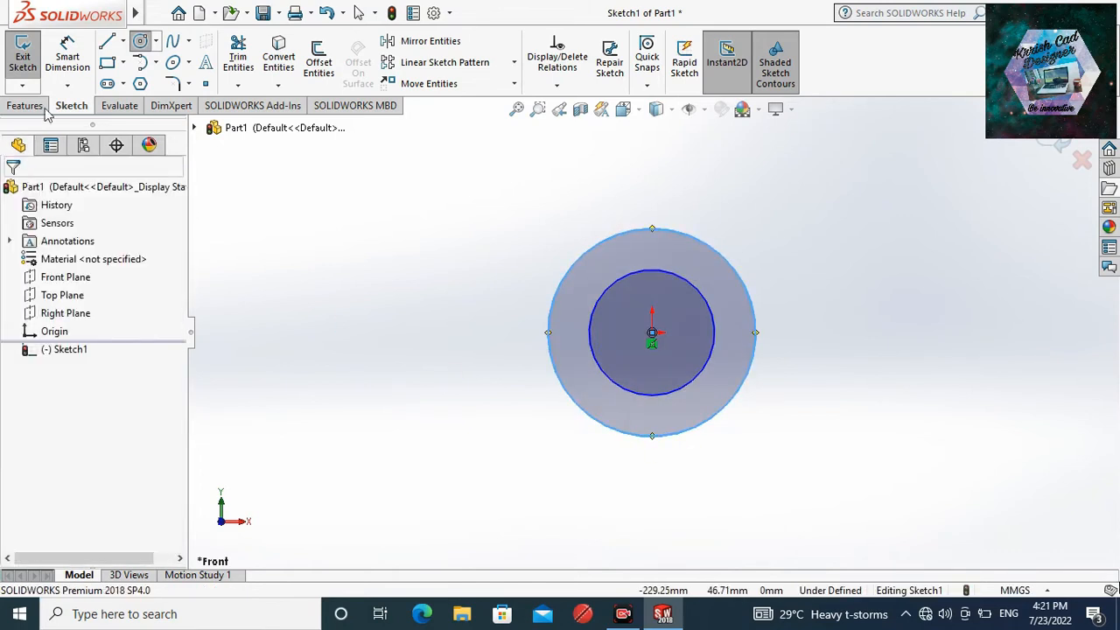
- Dimension the outer circle's diameter and set it to 84 mm
{"action": "left_click", "coordinate": [63, 55]}
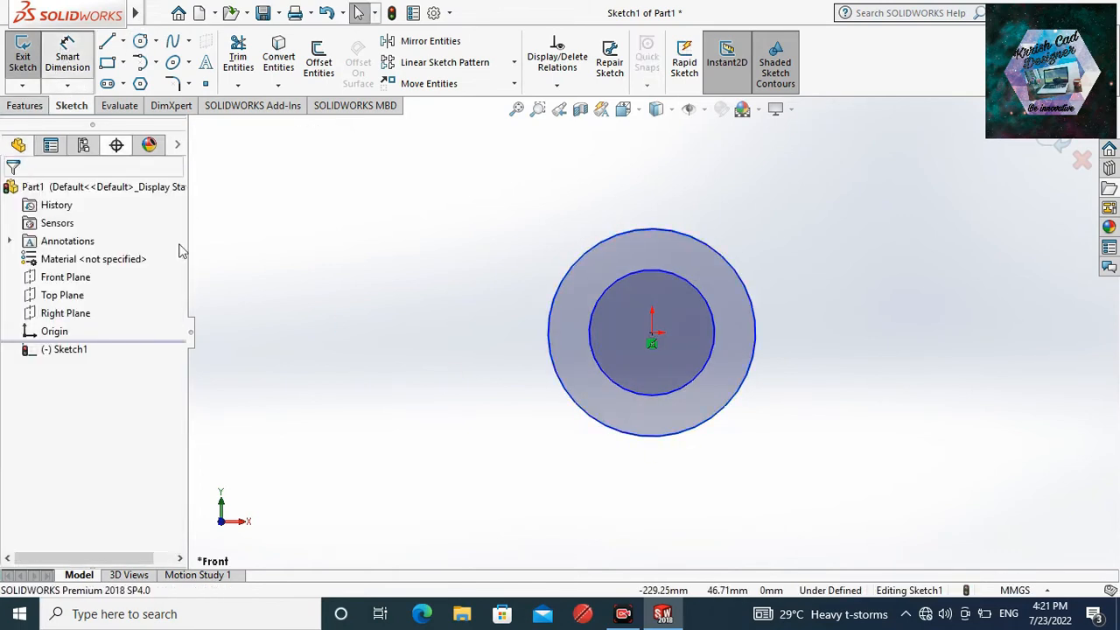
{"action": "left_click", "coordinate": [567, 398]}
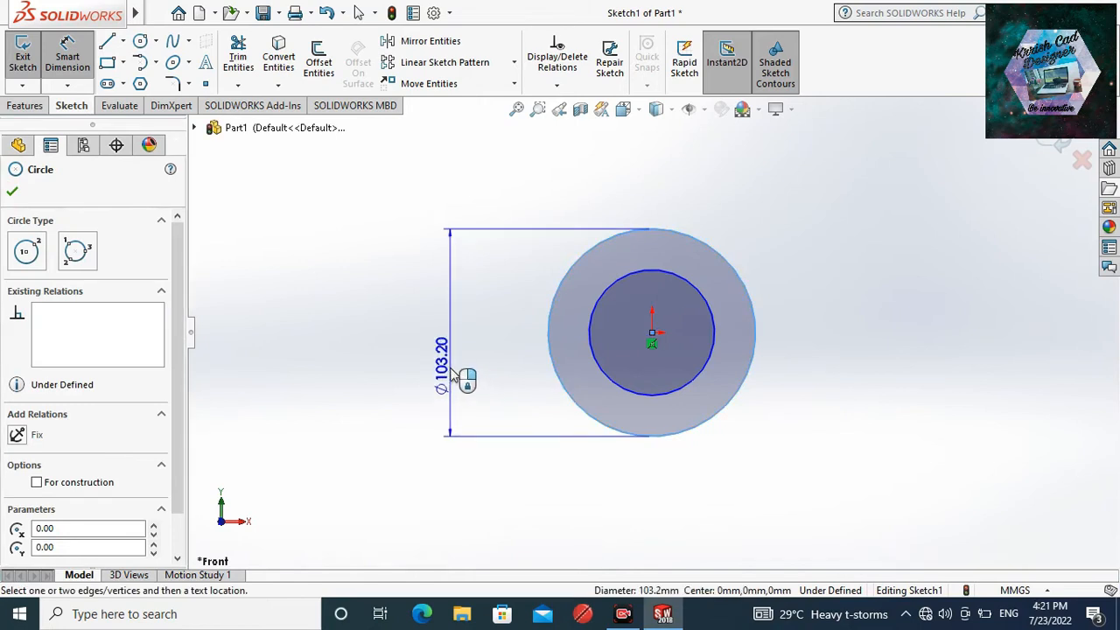
{"action": "left_click", "coordinate": [451, 375]}
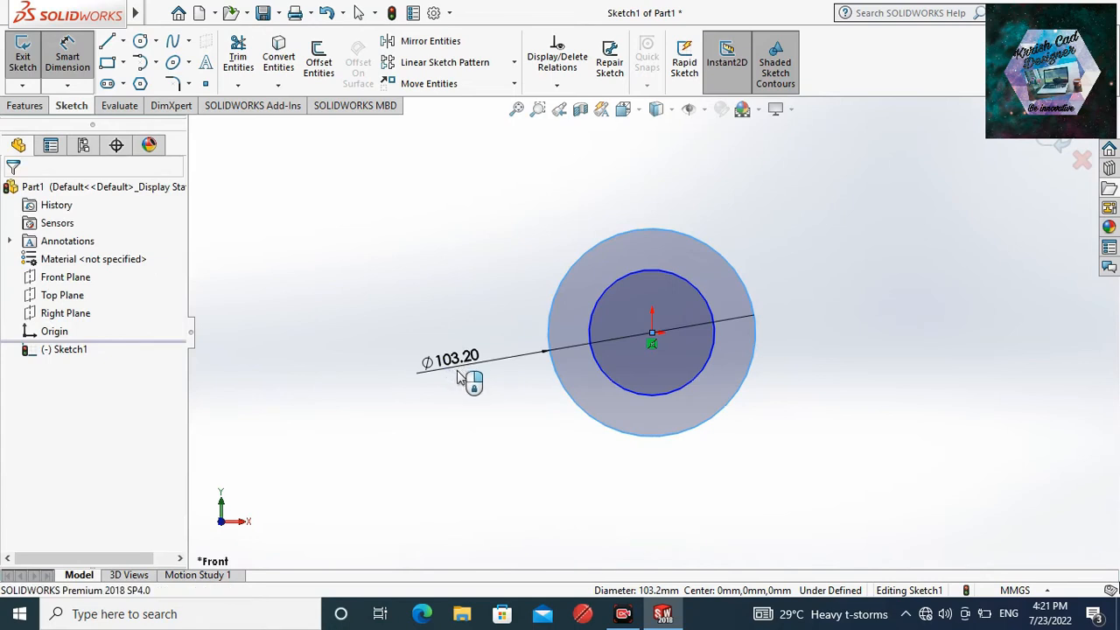
{"action": "double_click", "coordinate": [459, 376]}
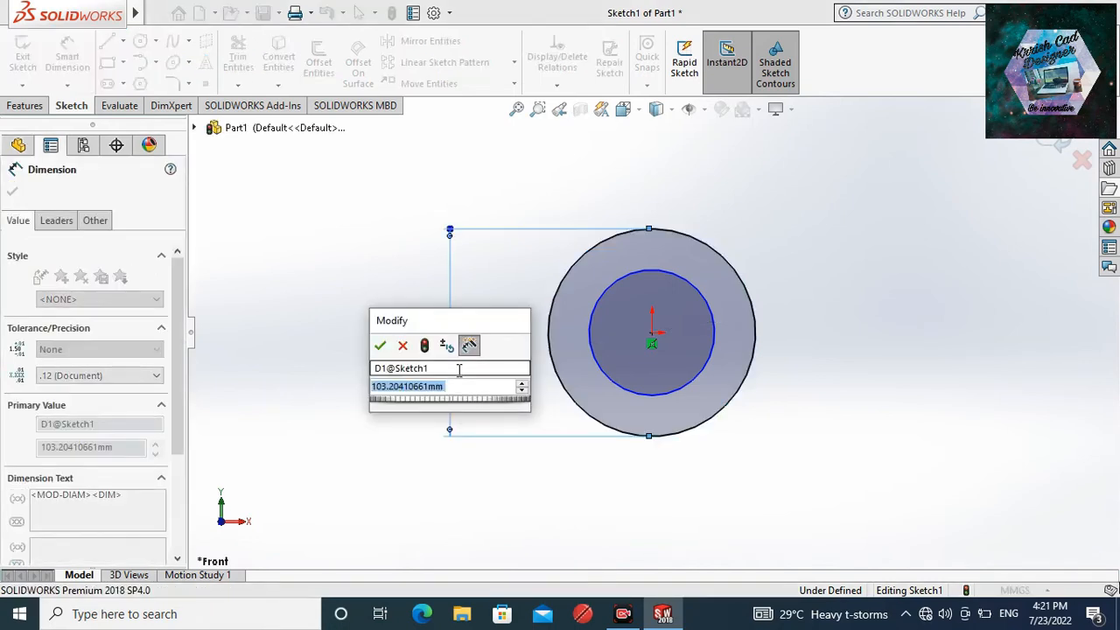
{"action": "type", "text": "84"}
{"action": "key", "text": "Return"}
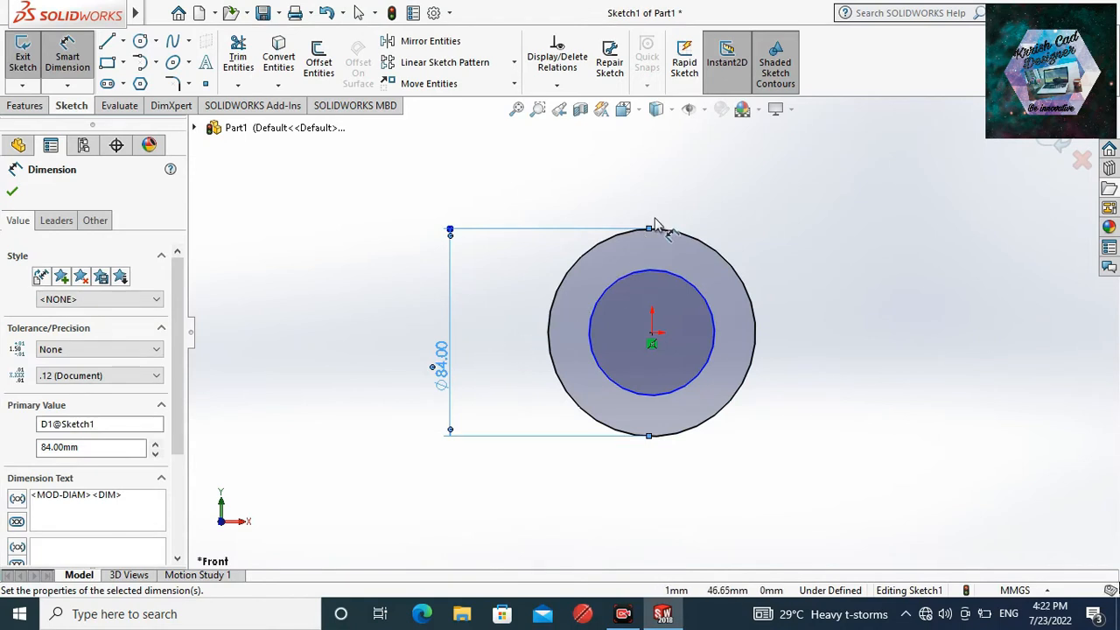
- Dimension the inner circle's diameter and set it to 28 mm
{"action": "left_click", "coordinate": [597, 322]}
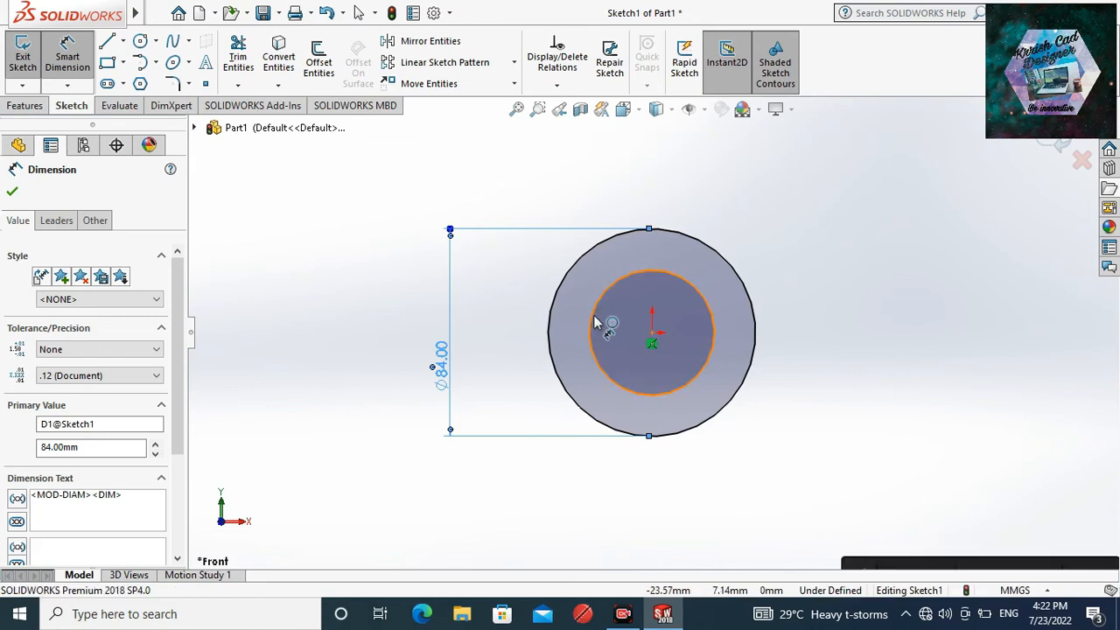
{"action": "left_click", "coordinate": [534, 325]}
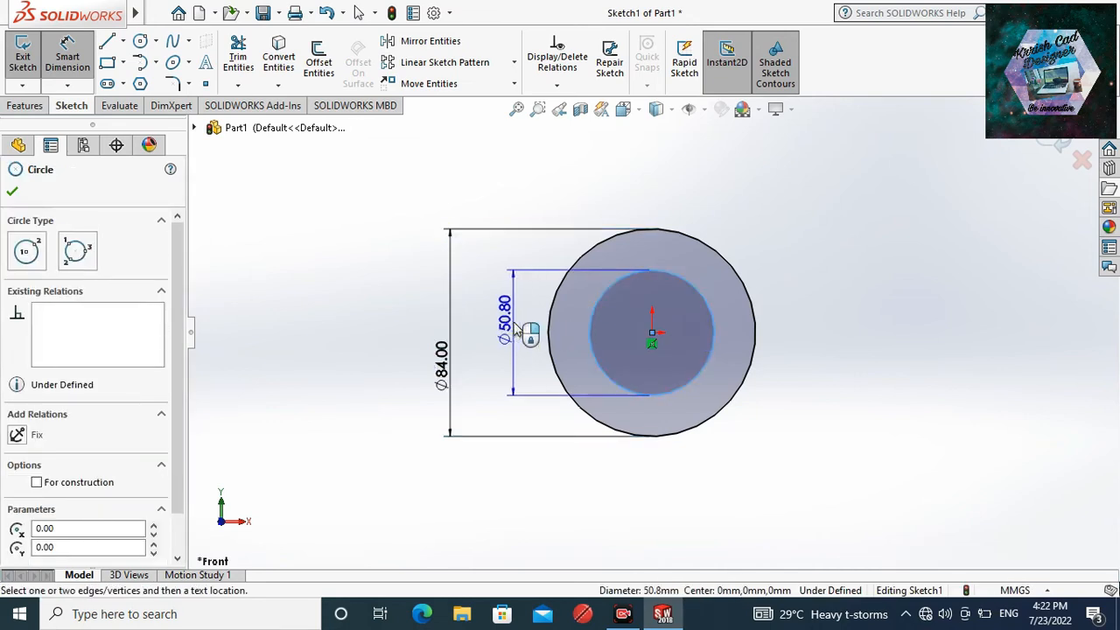
{"action": "left_click", "coordinate": [514, 323]}
{"action": "double_click", "coordinate": [521, 337]}
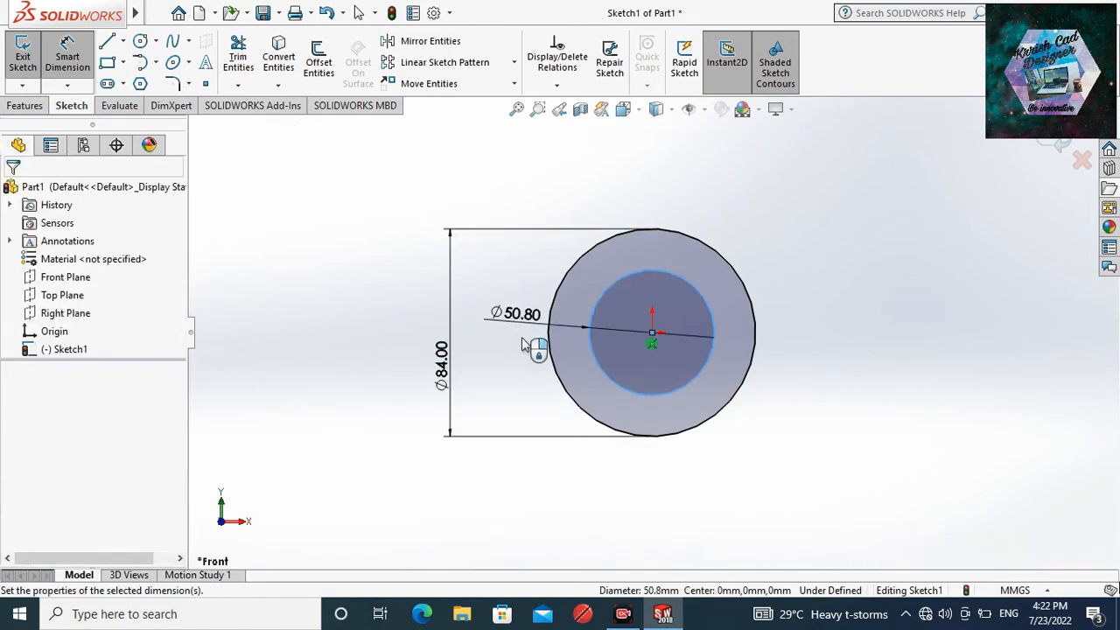
{"action": "type", "text": "28"}
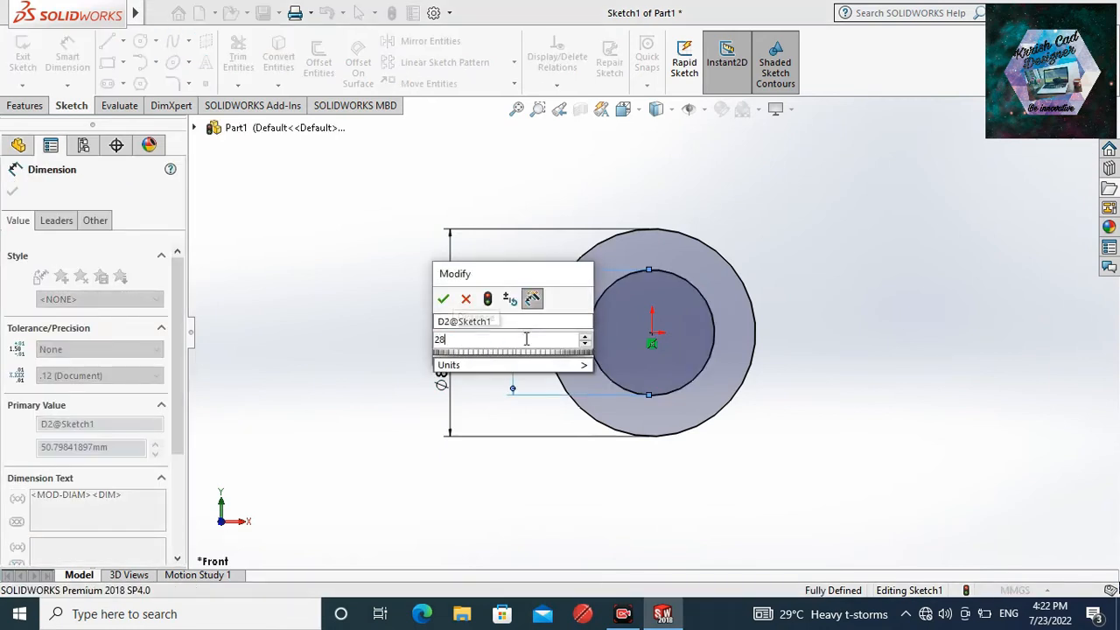
{"action": "key", "text": "Return"}
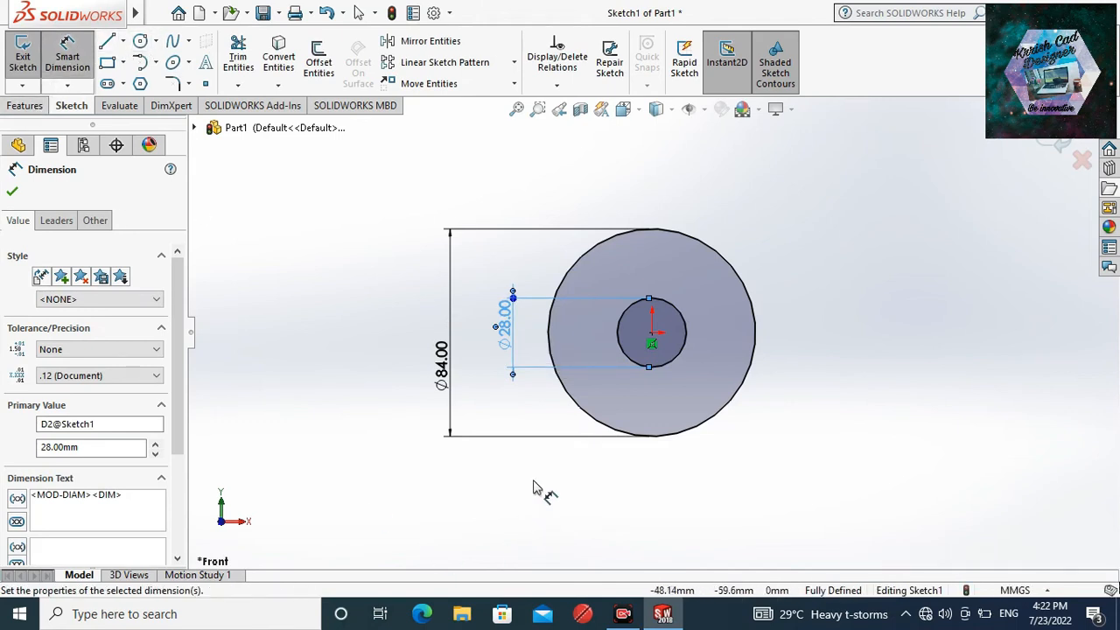
- Sketch two level circles of about 12 mm radius below the 84 mm circle, one on each side
{"action": "left_click", "coordinate": [140, 41]}
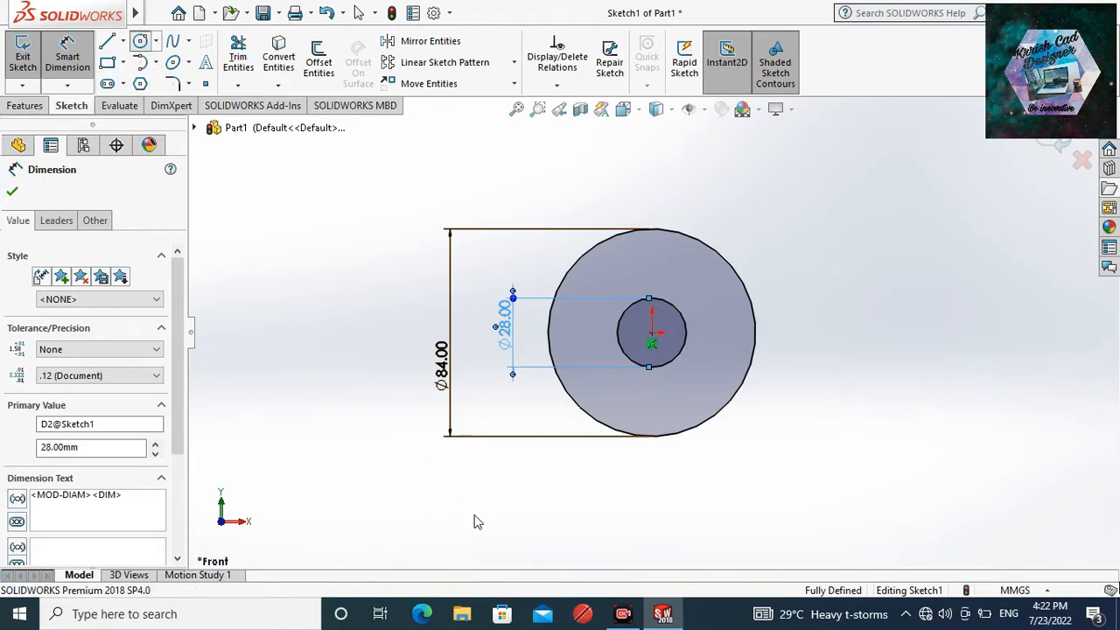
{"action": "left_click", "coordinate": [528, 475]}
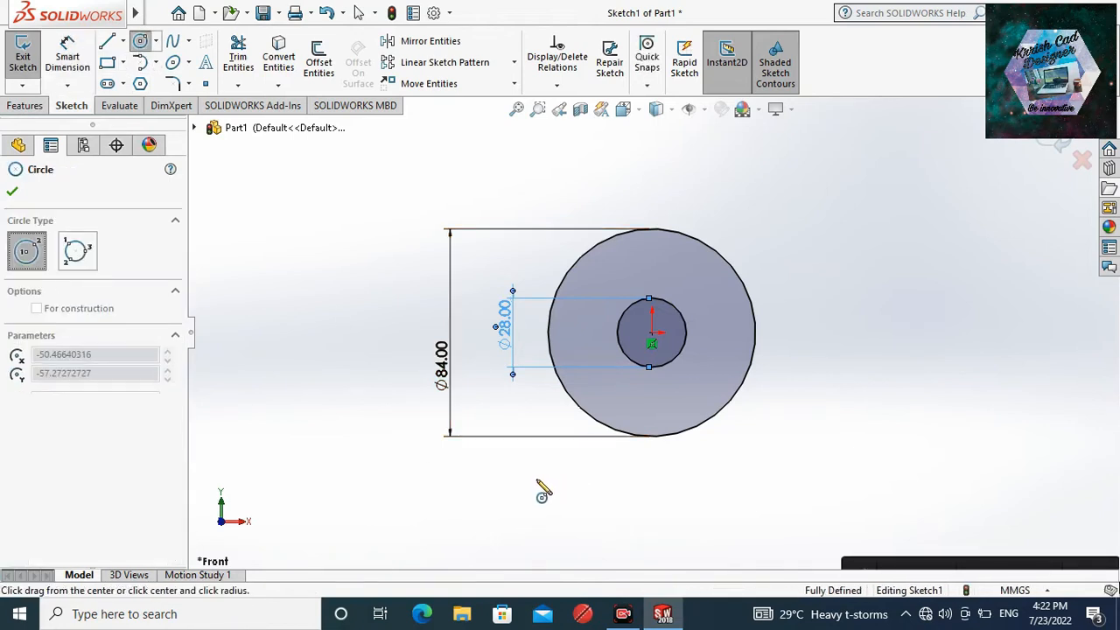
{"action": "left_click", "coordinate": [537, 502]}
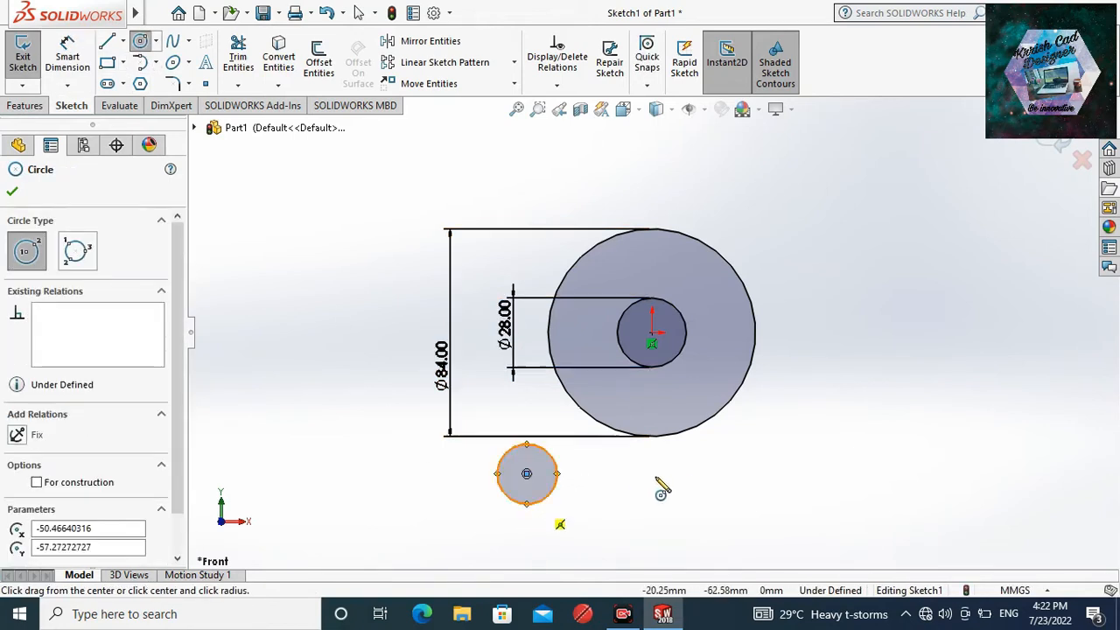
{"action": "left_click", "coordinate": [733, 474]}
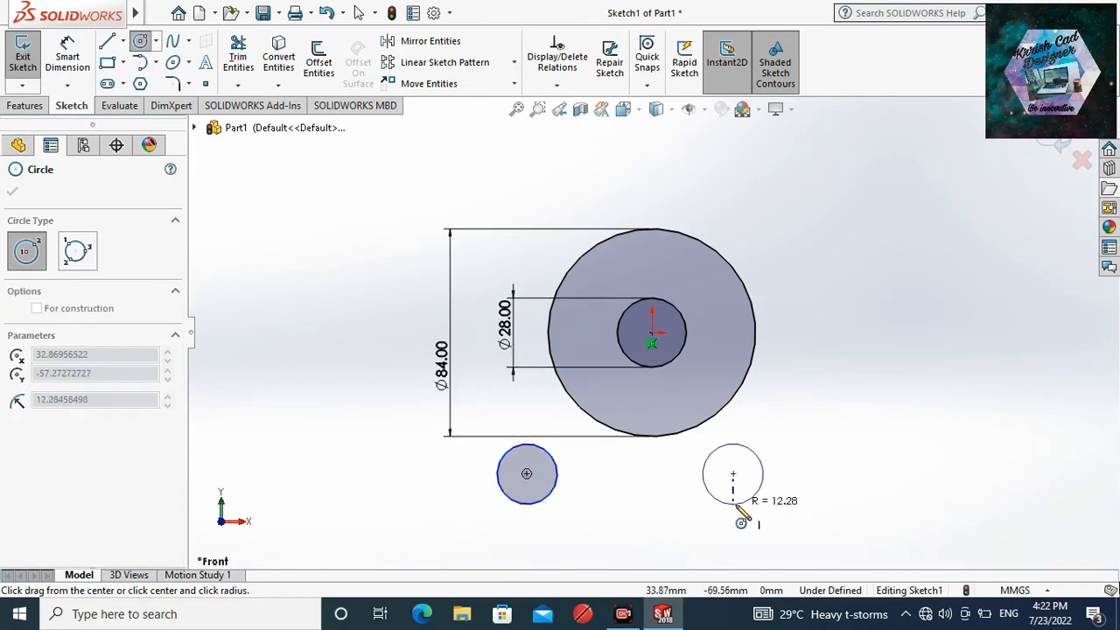
{"action": "left_click", "coordinate": [737, 505]}
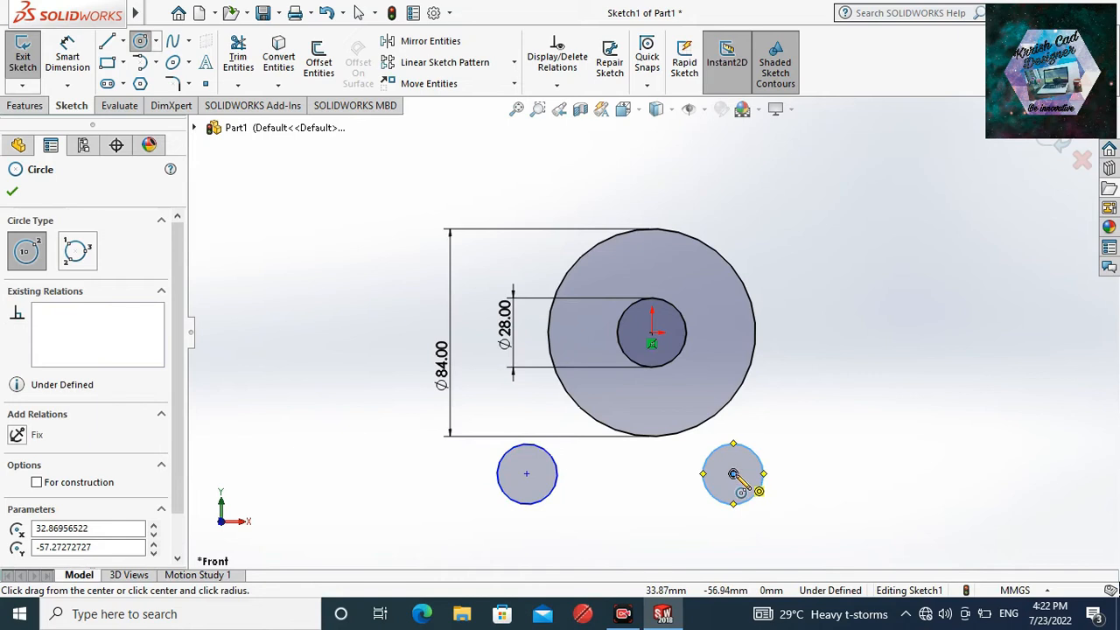
- Add a smaller concentric circle of about 6.6 mm radius inside each of the two lower circles
{"action": "left_click", "coordinate": [733, 475]}
{"action": "left_click", "coordinate": [745, 488]}
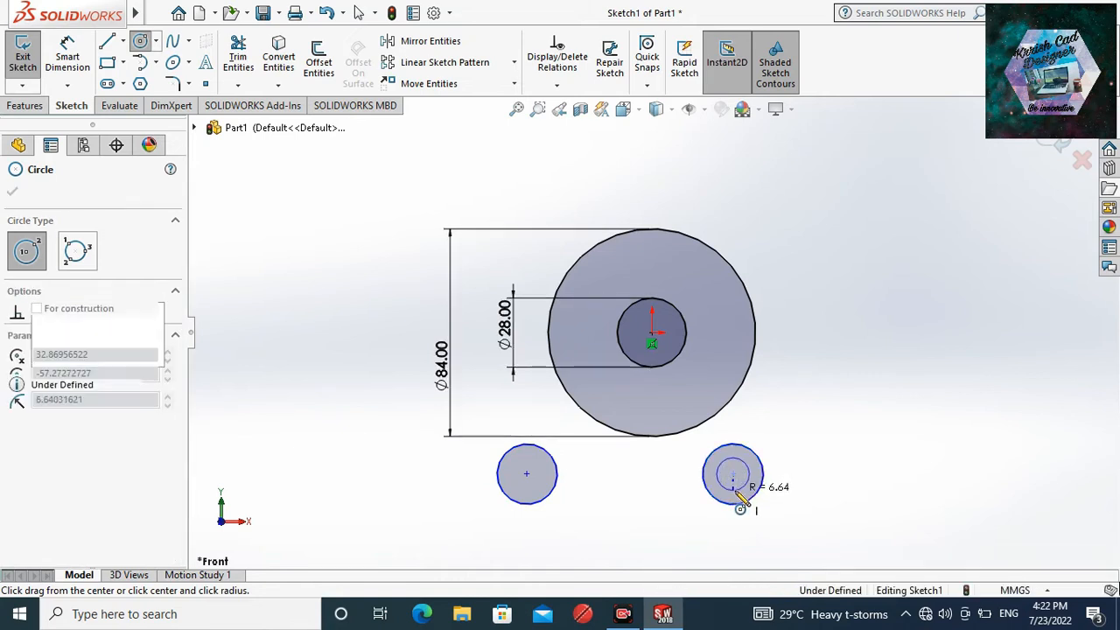
{"action": "left_click", "coordinate": [527, 474]}
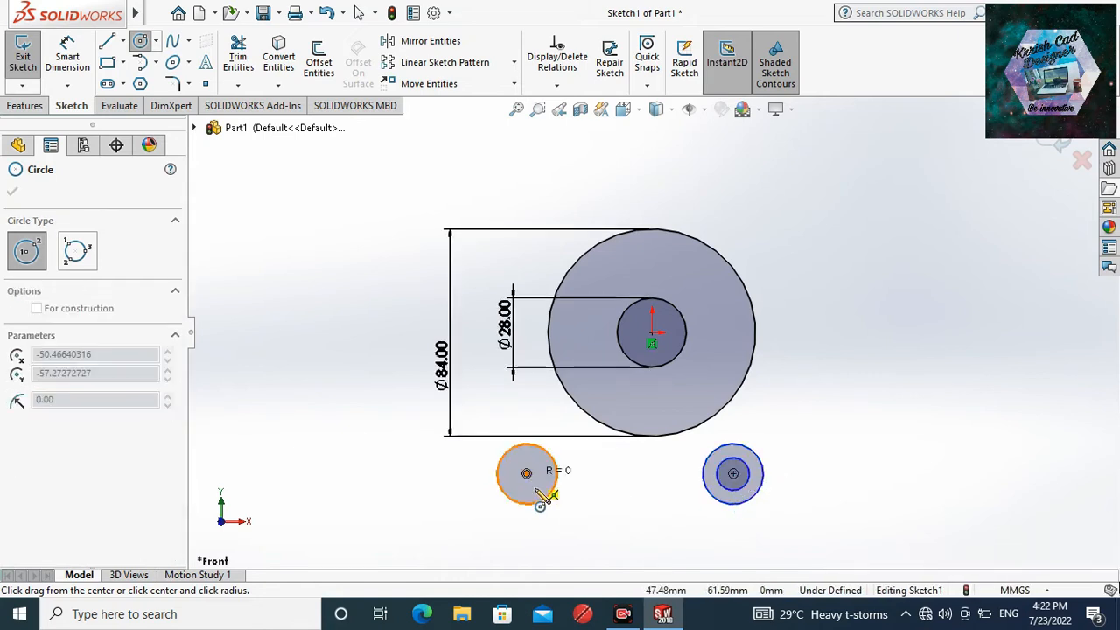
{"action": "left_click", "coordinate": [540, 500]}
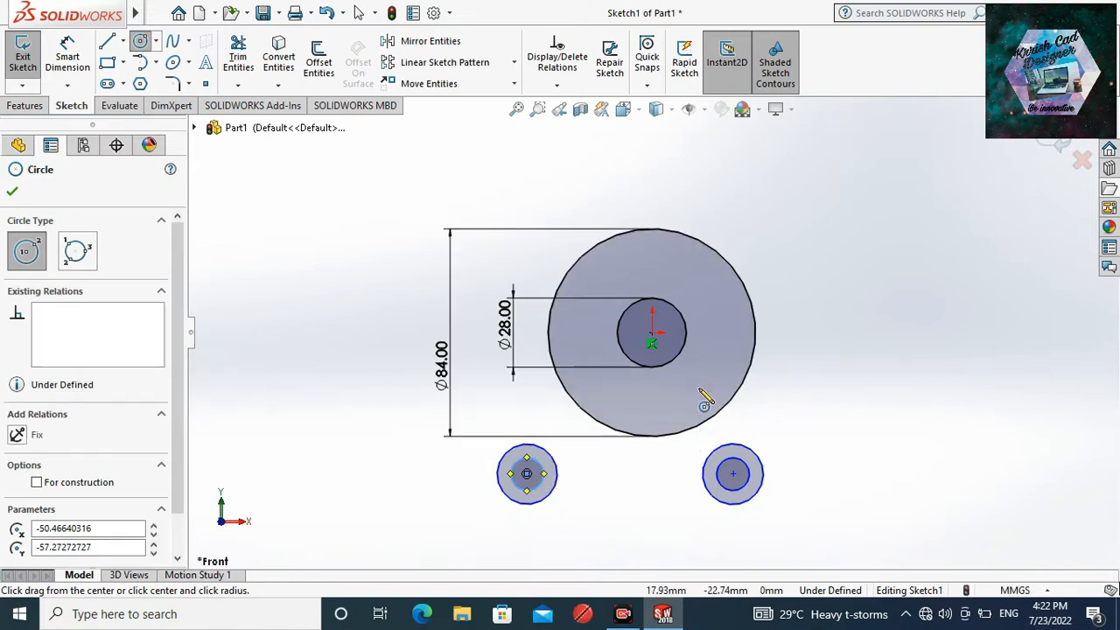
- Sketch two circles above the 84 mm circle, about 10 mm radius on the left and 11 mm radius on the right
{"action": "left_click", "coordinate": [556, 186]}
{"action": "left_click", "coordinate": [559, 208]}
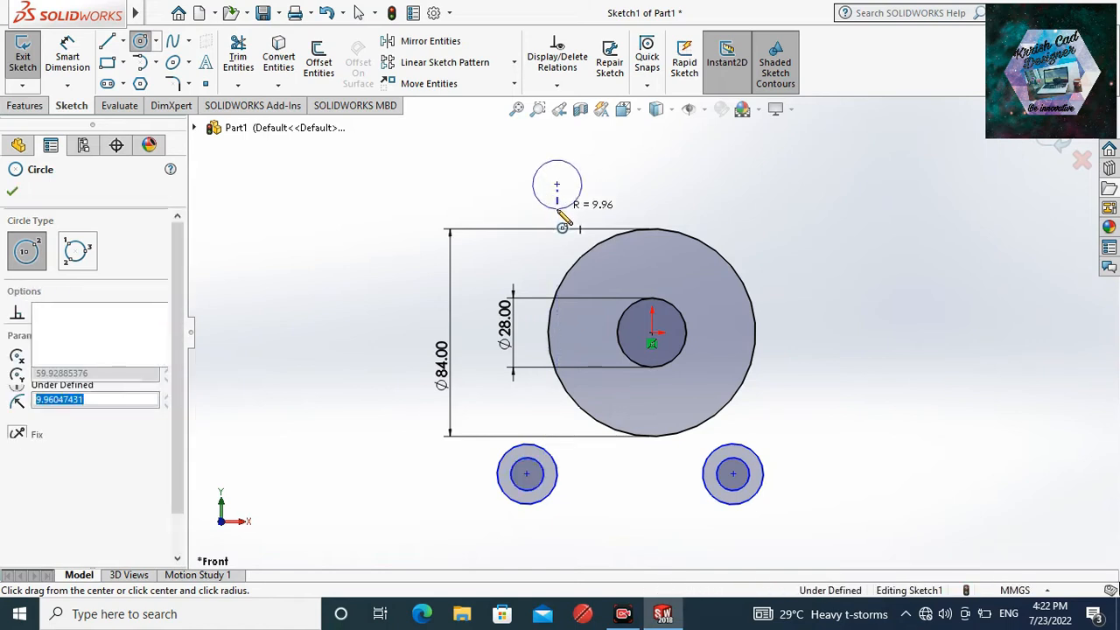
{"action": "left_click", "coordinate": [749, 174]}
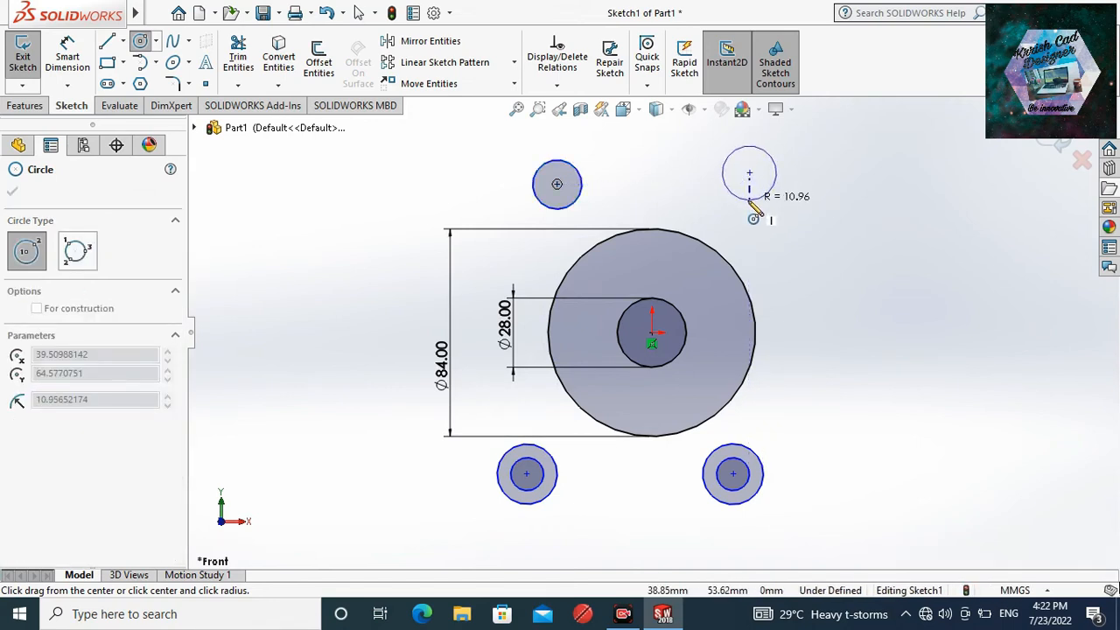
{"action": "left_click", "coordinate": [749, 199]}
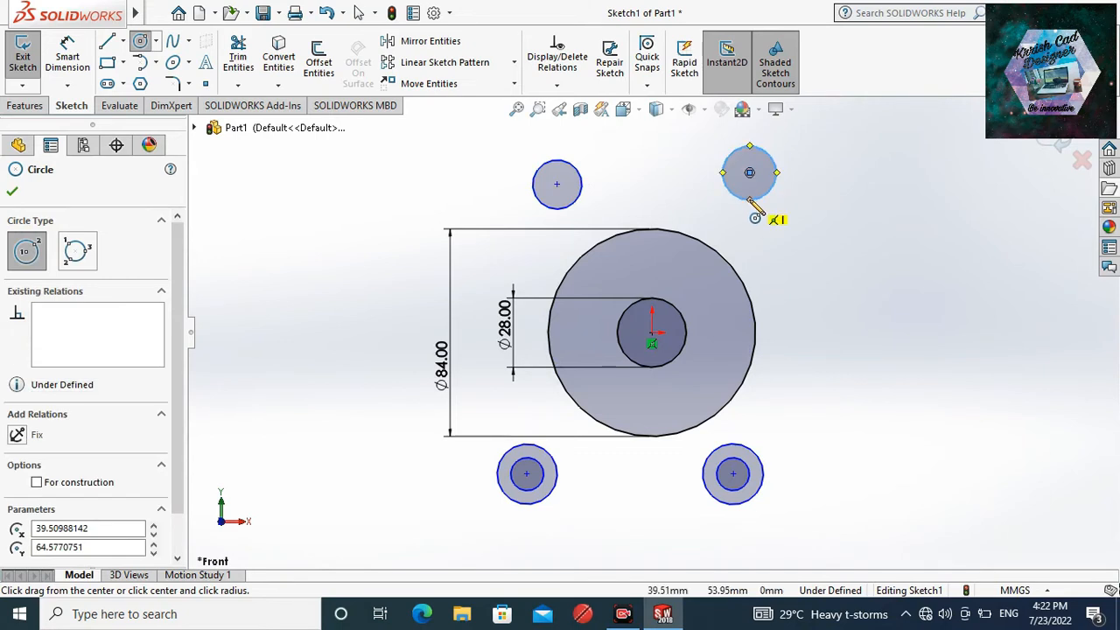
- Add a smaller concentric circle inside each of the two upper circles and finish the Circle command
{"action": "left_click", "coordinate": [557, 183]}
{"action": "left_click", "coordinate": [570, 207]}
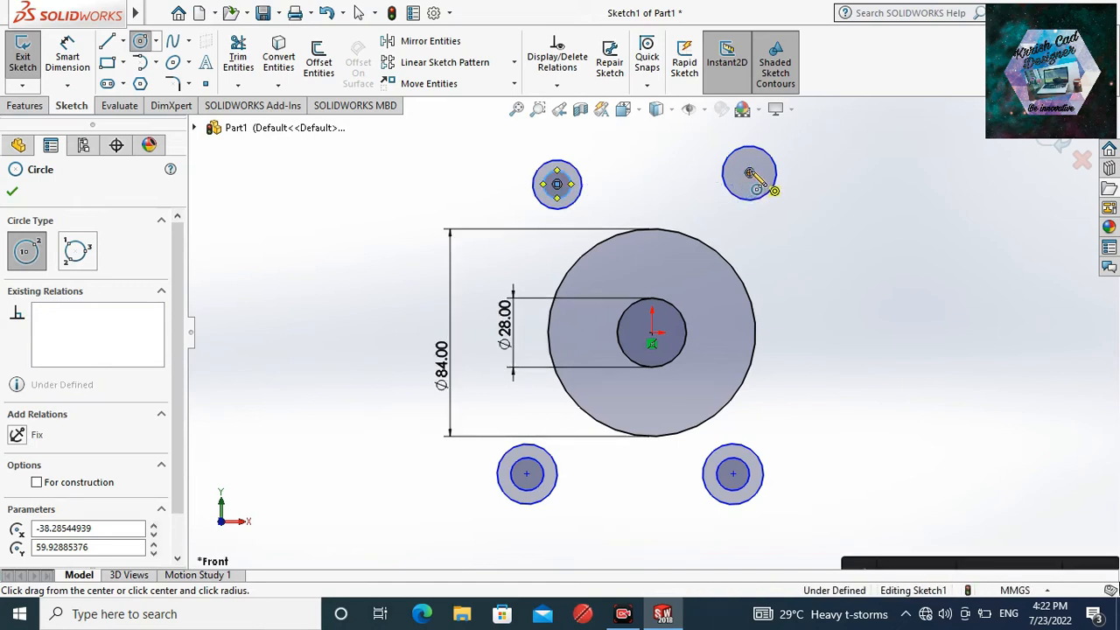
{"action": "left_click", "coordinate": [749, 175]}
{"action": "left_click", "coordinate": [752, 187]}
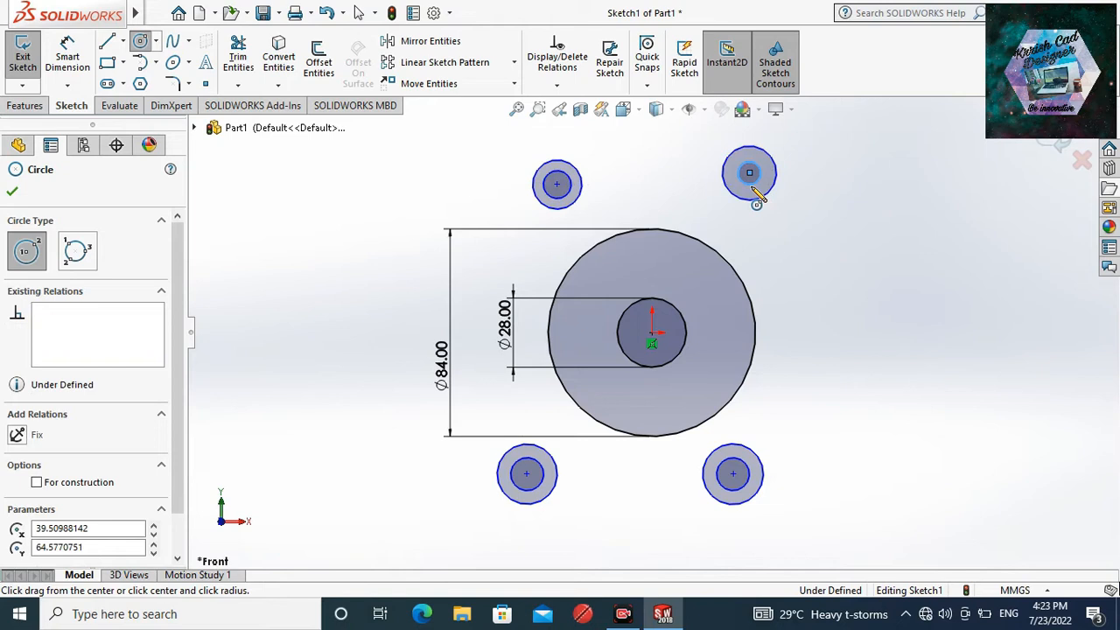
{"action": "key", "text": "Escape"}
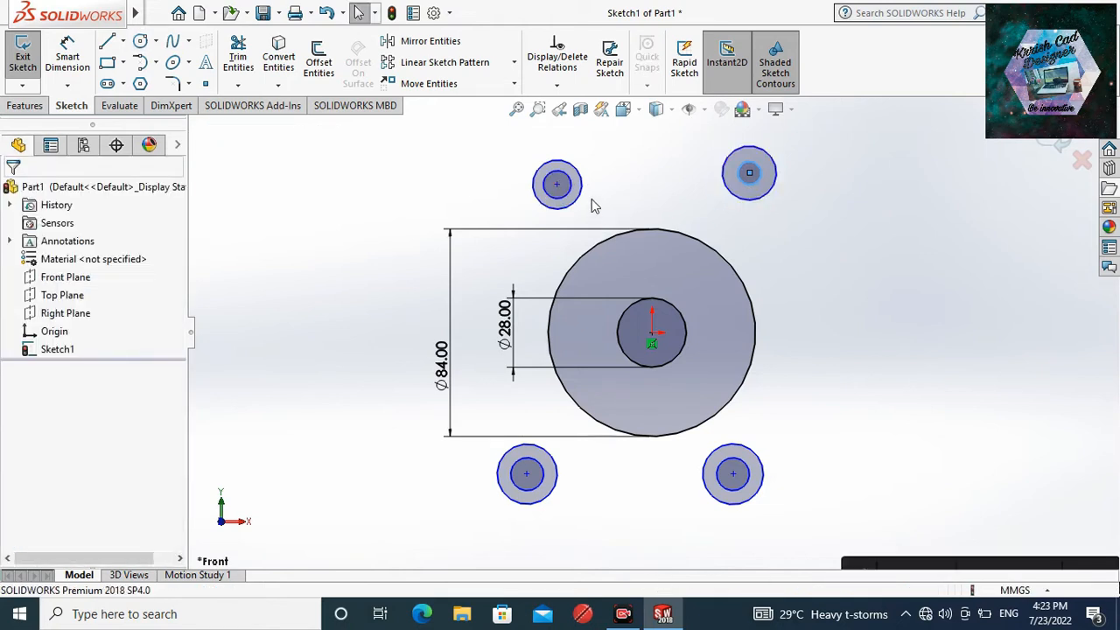
{"action": "left_click_drag", "start_coordinate": [591, 208], "coordinate": [492, 159]}
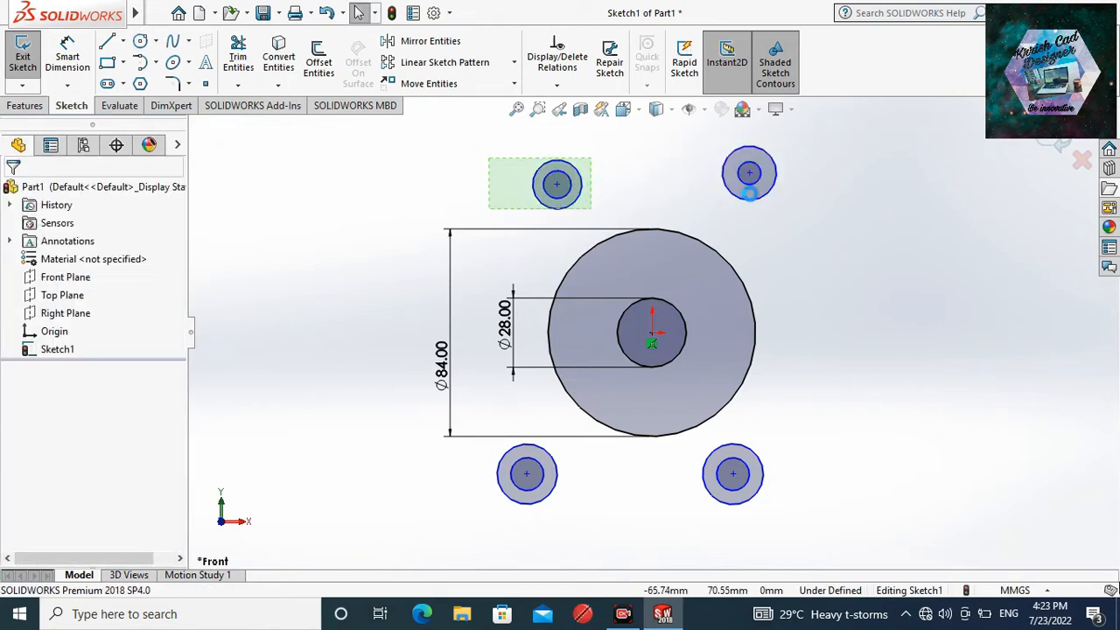
{"action": "left_click_drag", "start_coordinate": [794, 220], "coordinate": [703, 147]}
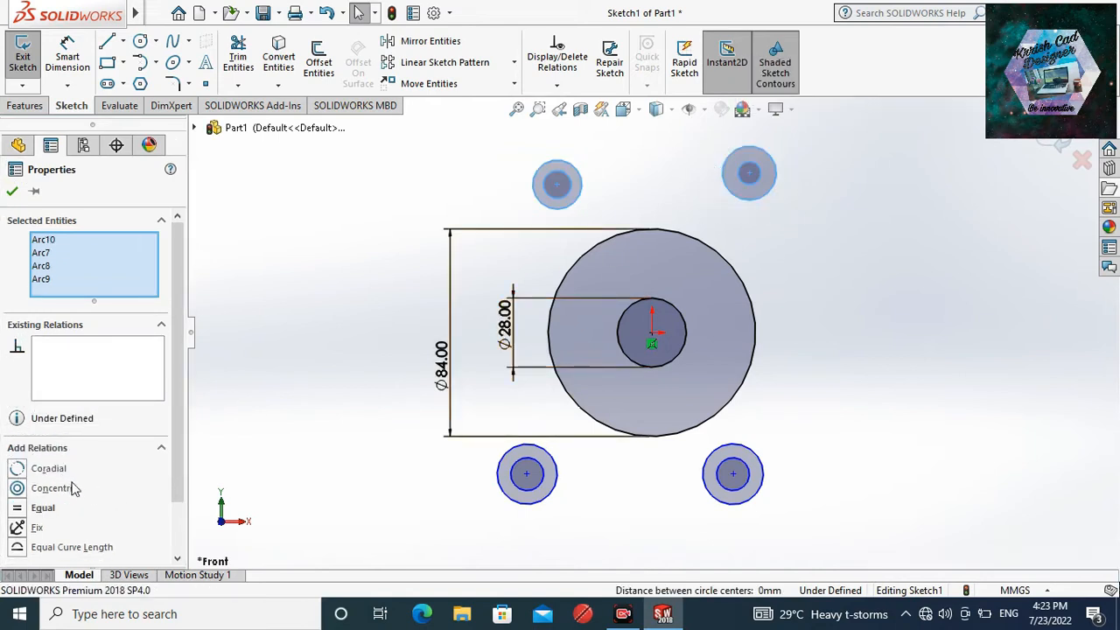
{"action": "scroll", "coordinate": [83, 503], "scroll_direction": "down", "scroll_amount": 3}
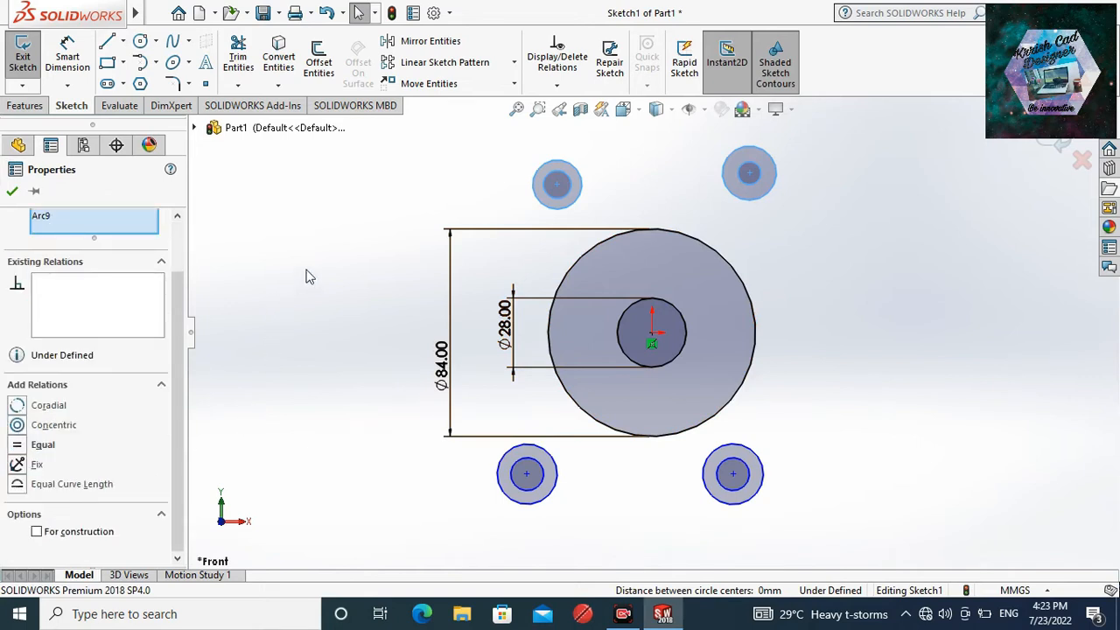
{"action": "left_click", "coordinate": [367, 247]}
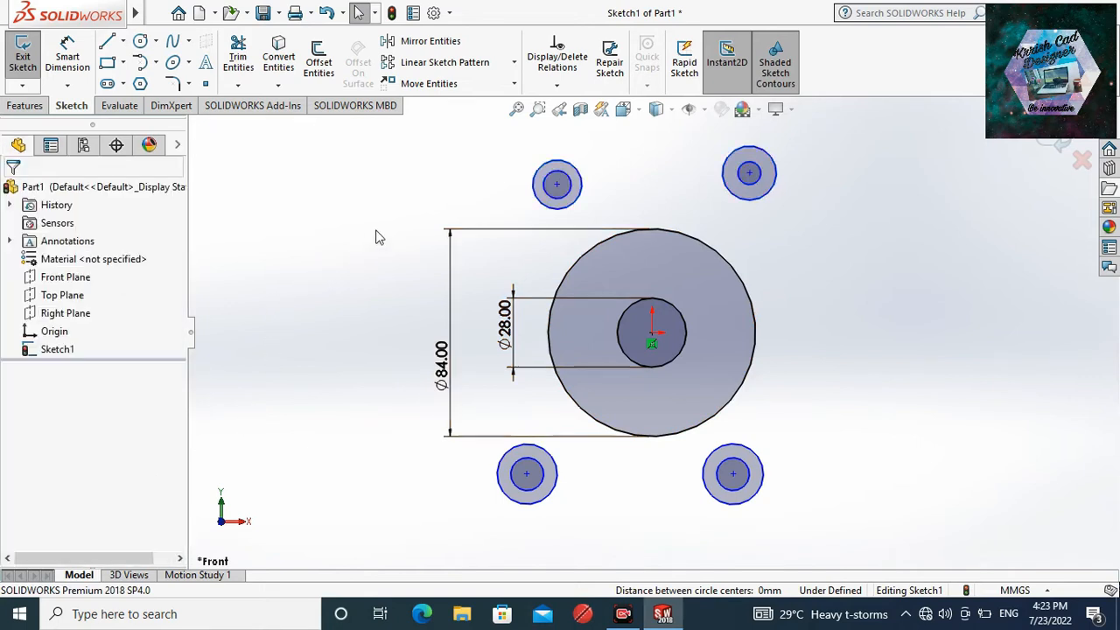
- Add a Horizontal relation between the centre points of the two upper concentric circle pairs
{"action": "left_click", "coordinate": [558, 186]}
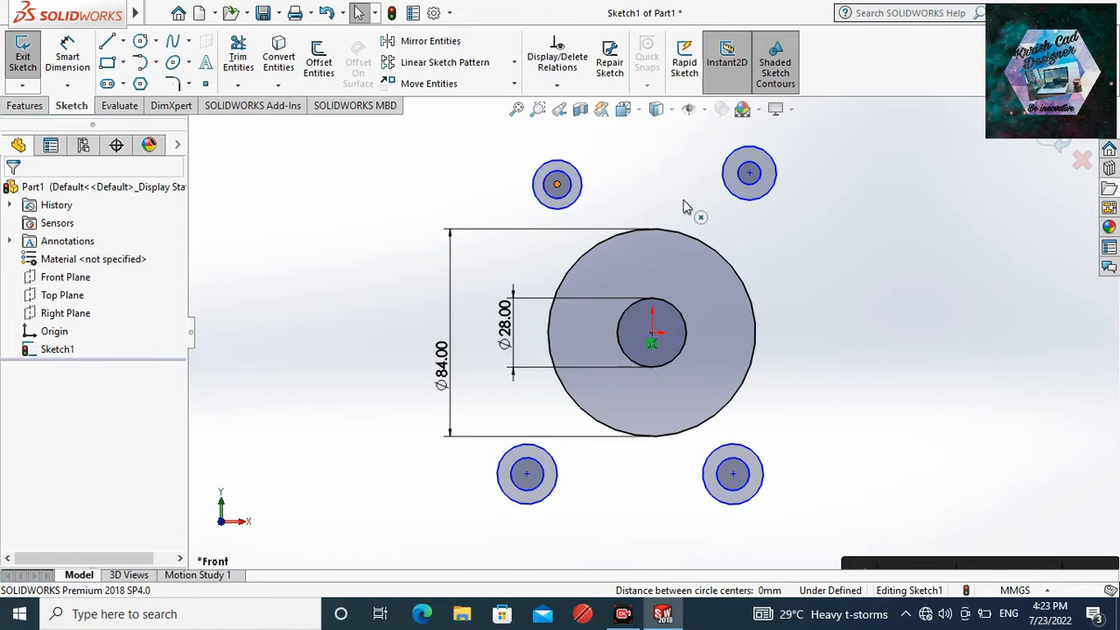
{"action": "left_click", "coordinate": [748, 173]}
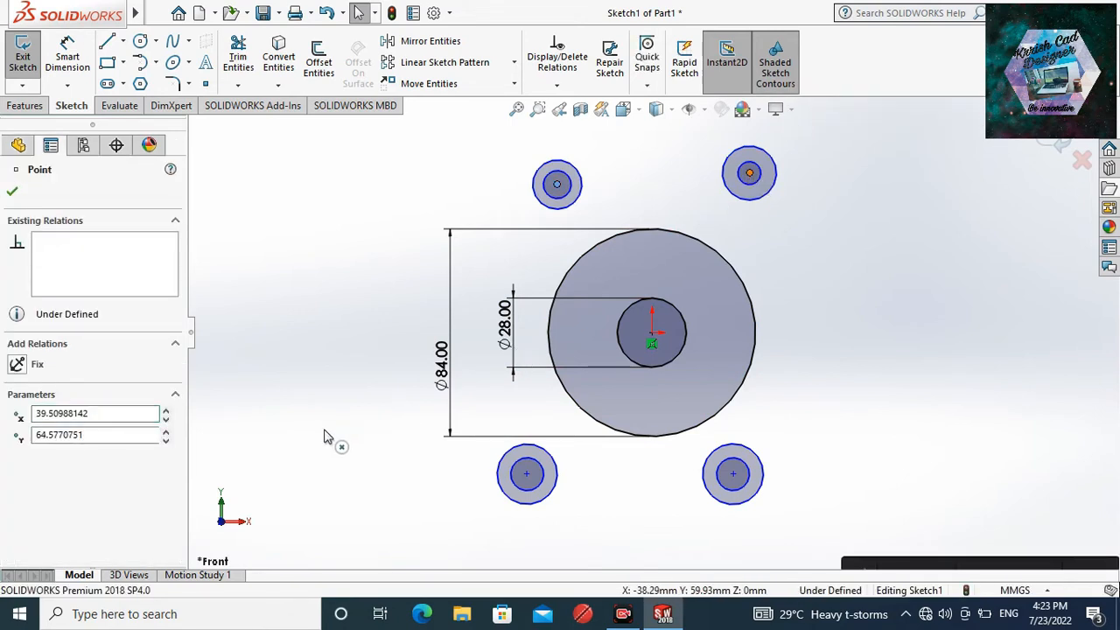
{"action": "left_click", "coordinate": [557, 183], "text": "ctrl"}
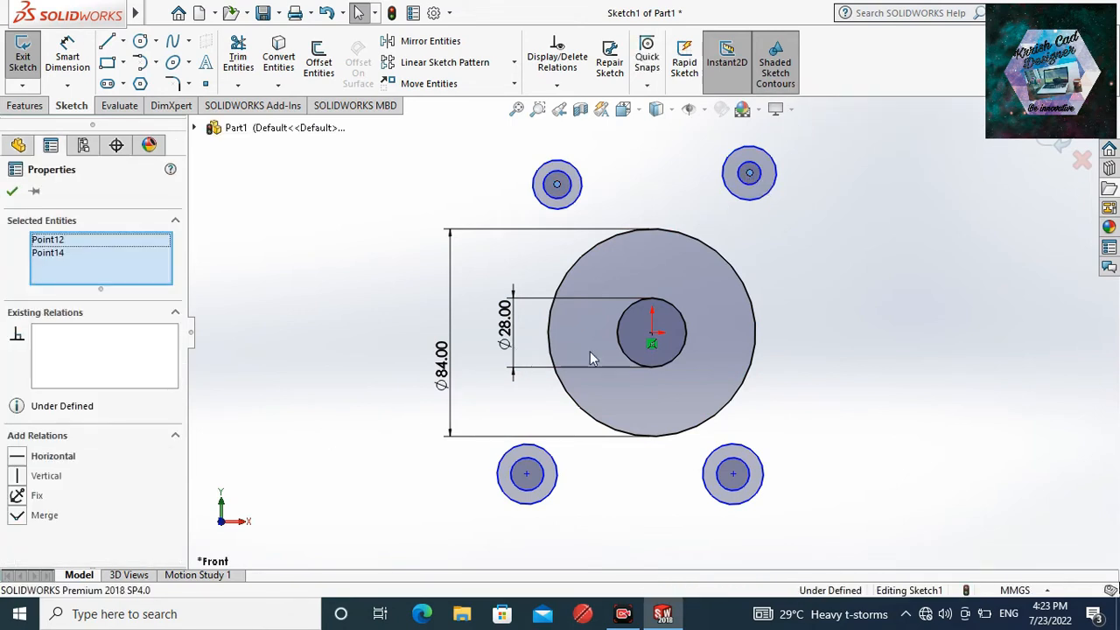
{"action": "left_click", "coordinate": [18, 456]}
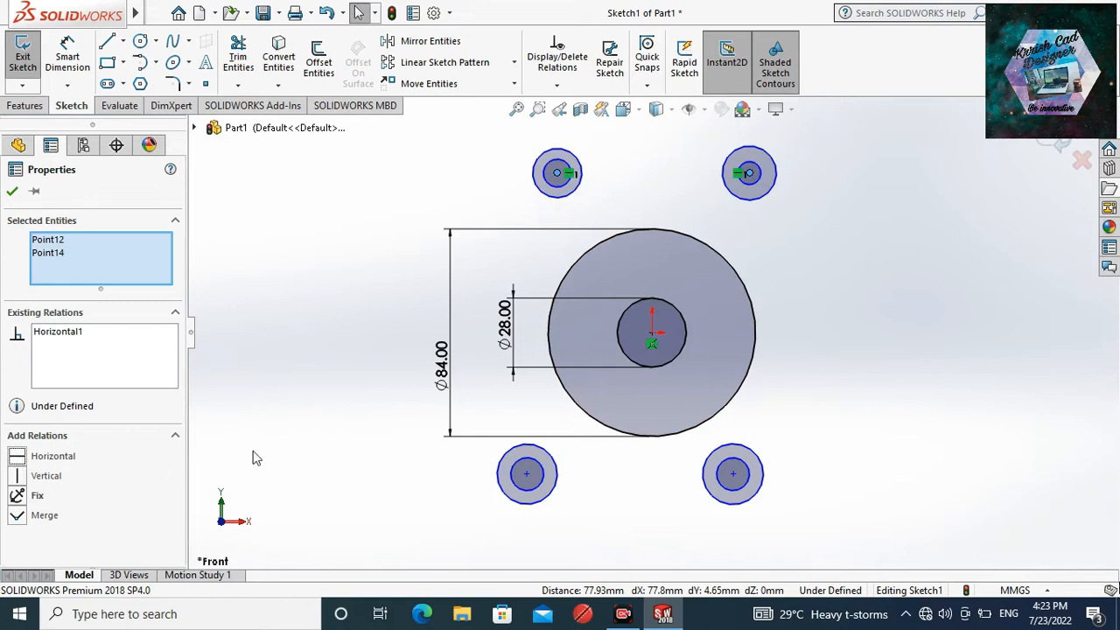
{"action": "left_click", "coordinate": [13, 191]}
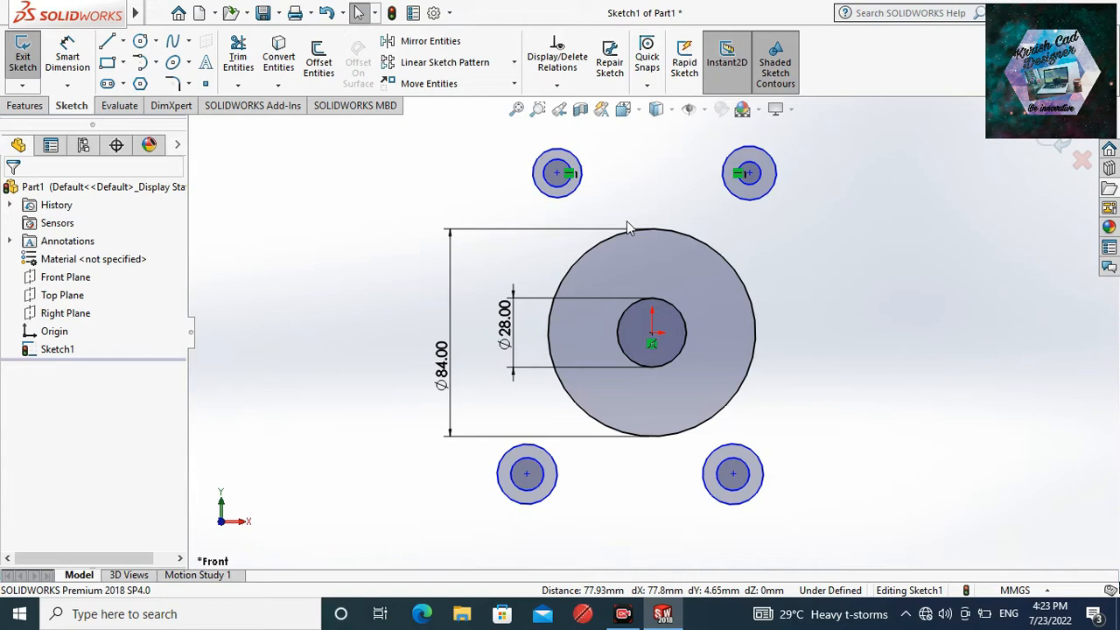
- Dimension the horizontal distance between the centres of the two lower circle pairs and set it to 84 mm
{"action": "scroll", "coordinate": [627, 228], "scroll_direction": "down", "scroll_amount": 2}
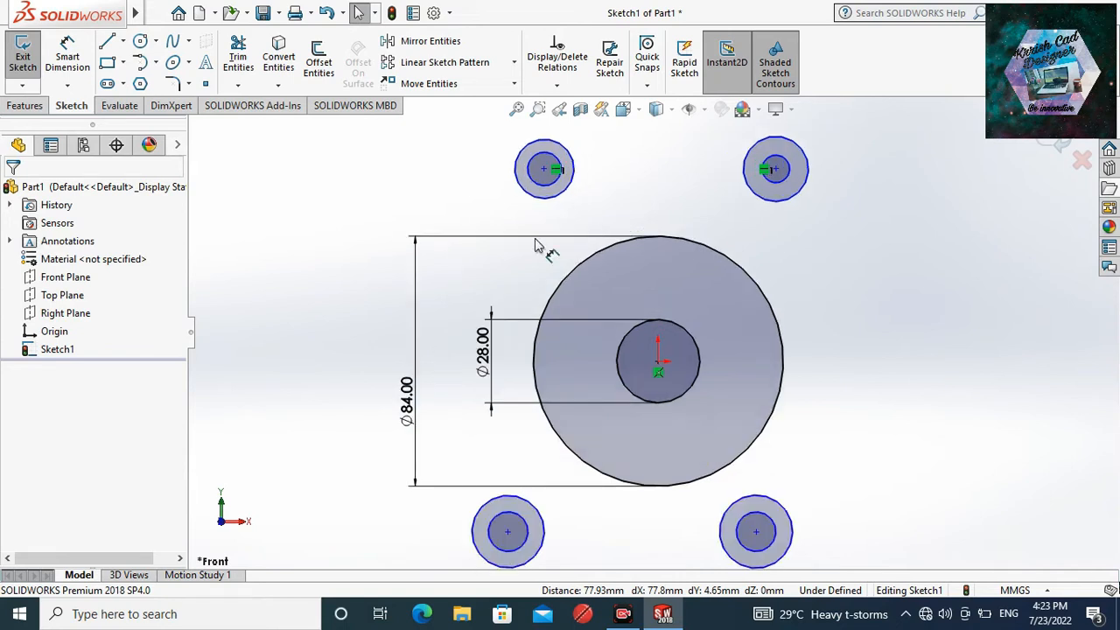
{"action": "left_click", "coordinate": [61, 55]}
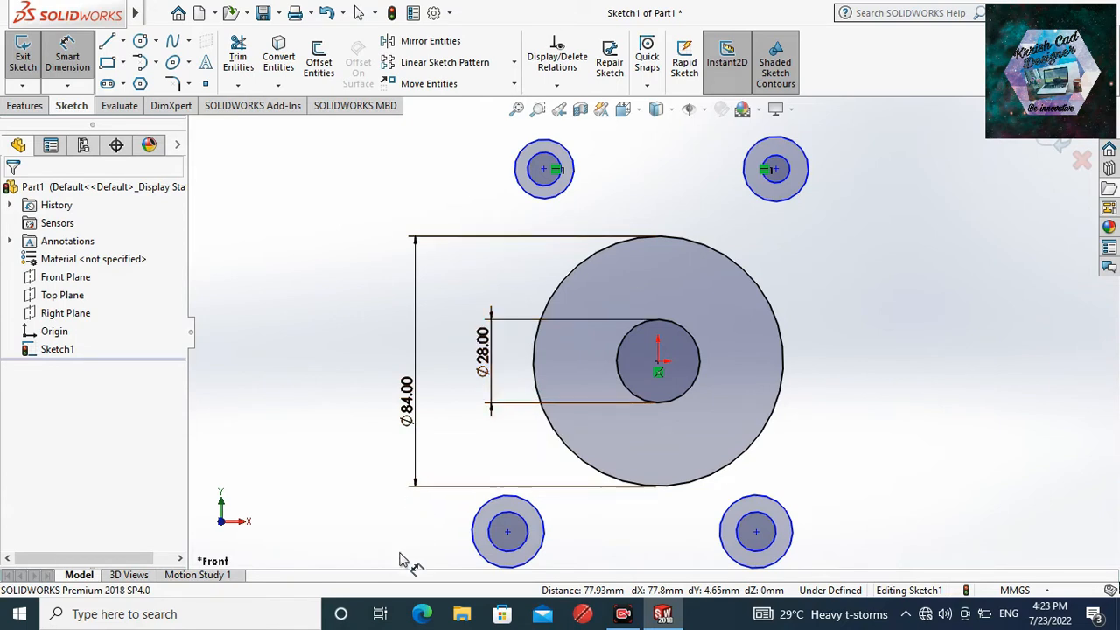
{"action": "left_click", "coordinate": [507, 532]}
{"action": "left_click", "coordinate": [755, 531]}
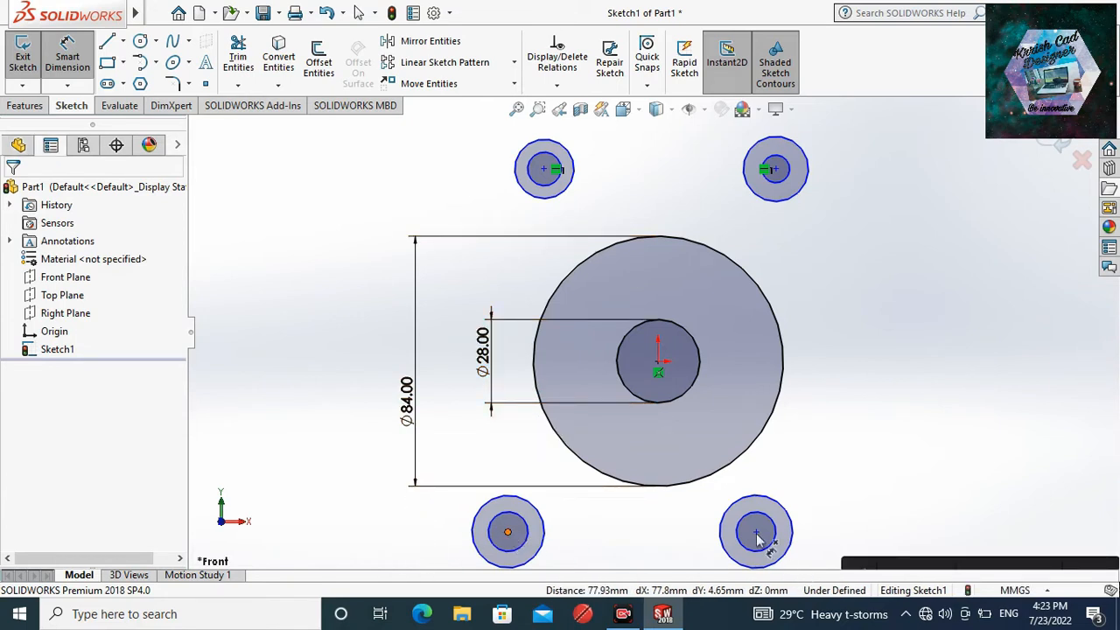
{"action": "scroll", "coordinate": [678, 518], "scroll_direction": "down", "scroll_amount": 2}
{"action": "scroll", "coordinate": [682, 514], "scroll_direction": "up", "scroll_amount": 2}
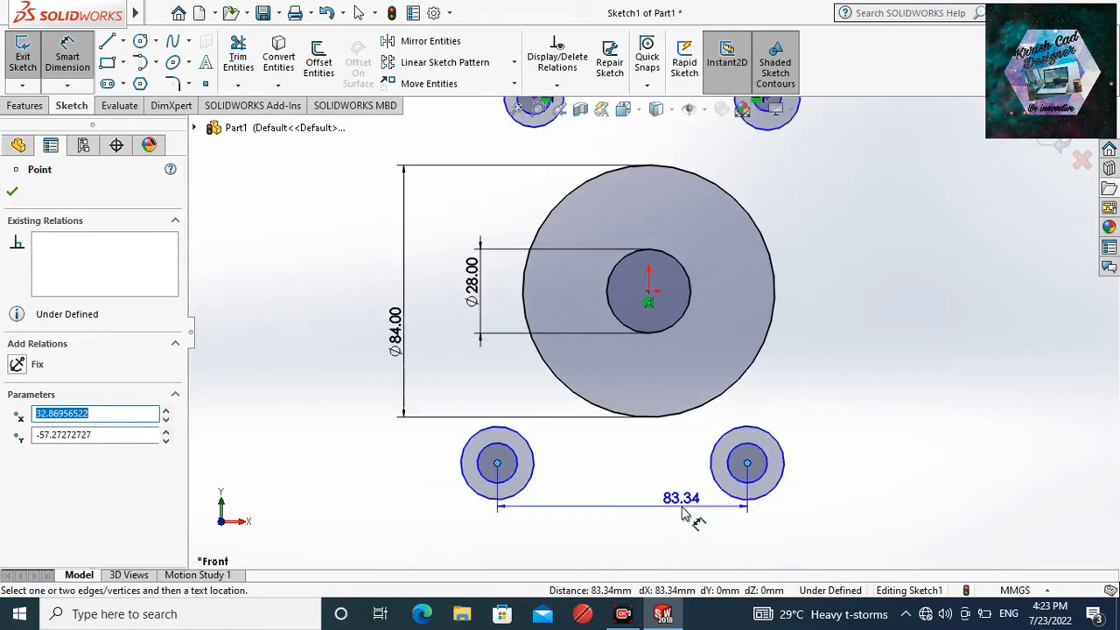
{"action": "left_click", "coordinate": [675, 523]}
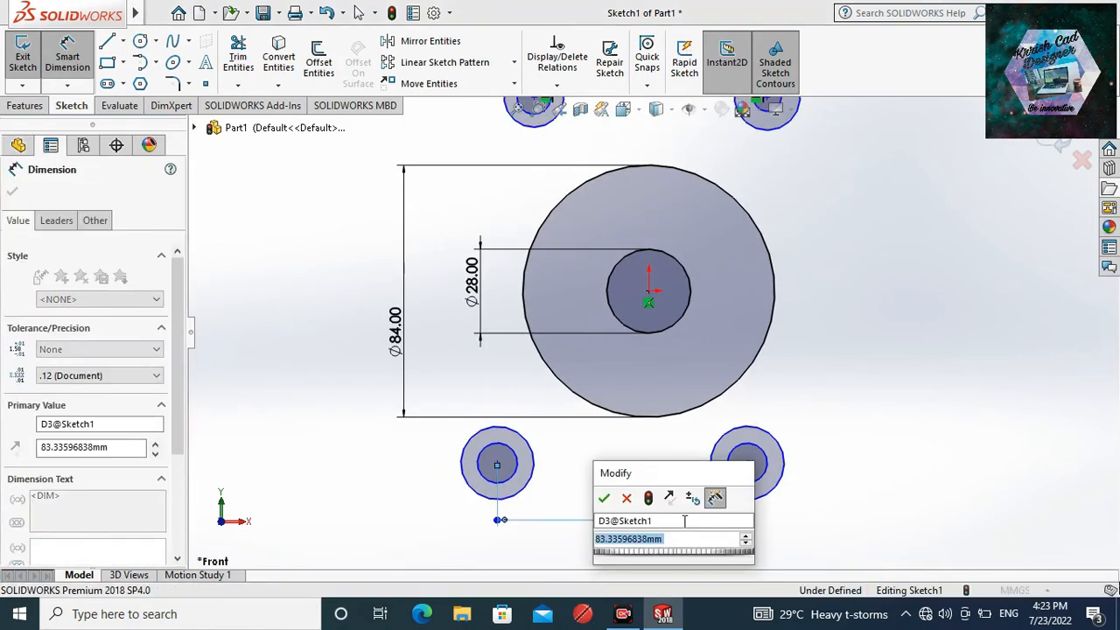
{"action": "type", "text": "84"}
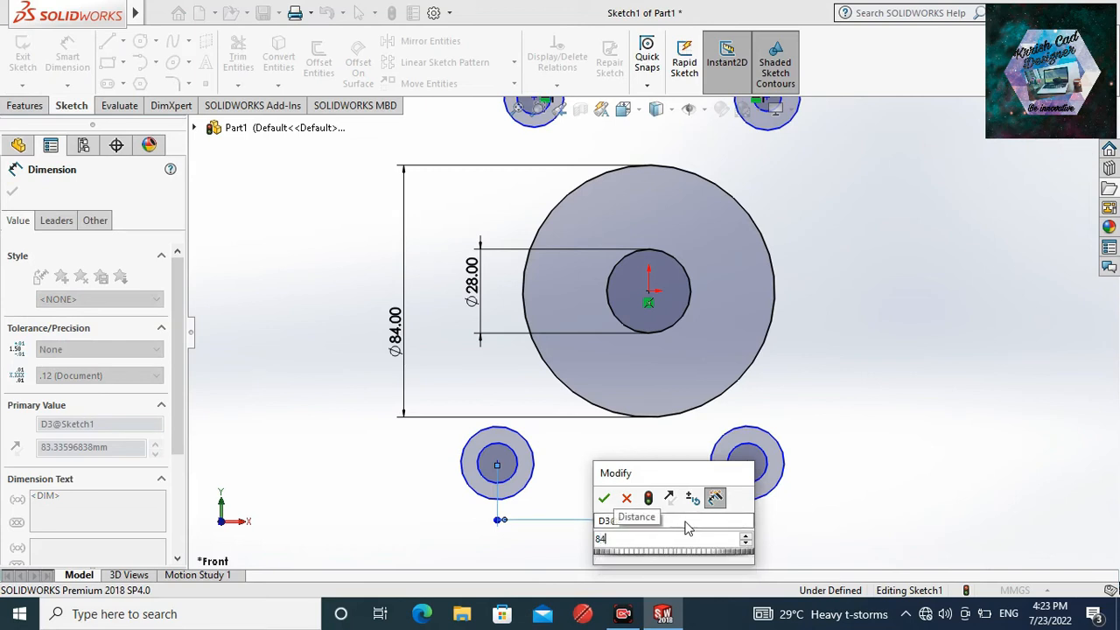
{"action": "key", "text": "Escape"}
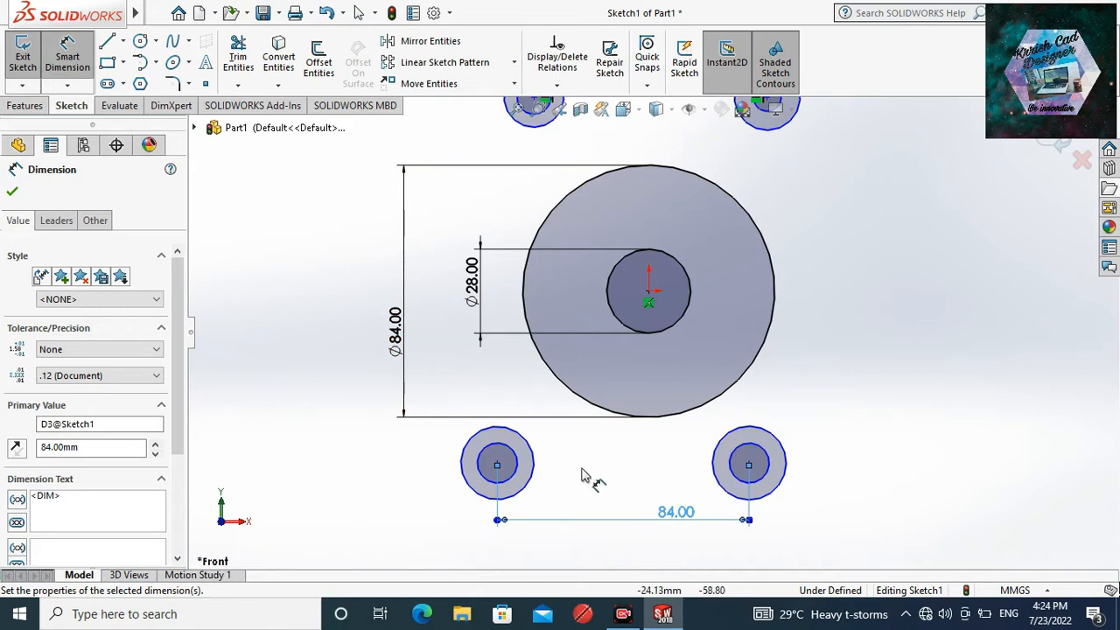
- Dimension the inner circles of both lower pairs and set each diameter to 20 mm
{"action": "left_click", "coordinate": [516, 477]}
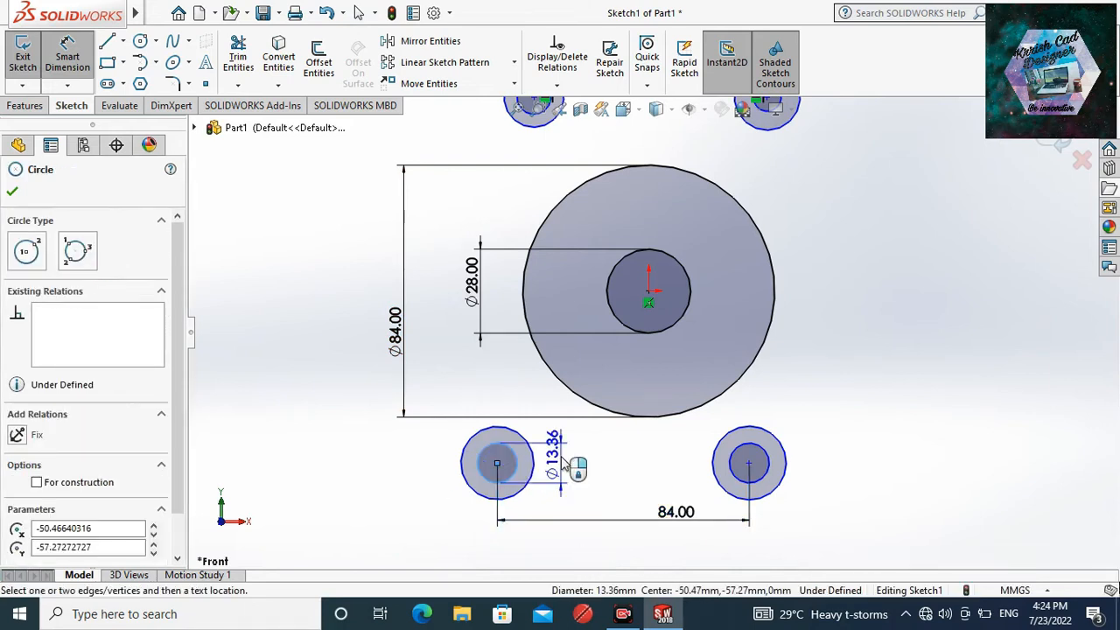
{"action": "left_click", "coordinate": [565, 469]}
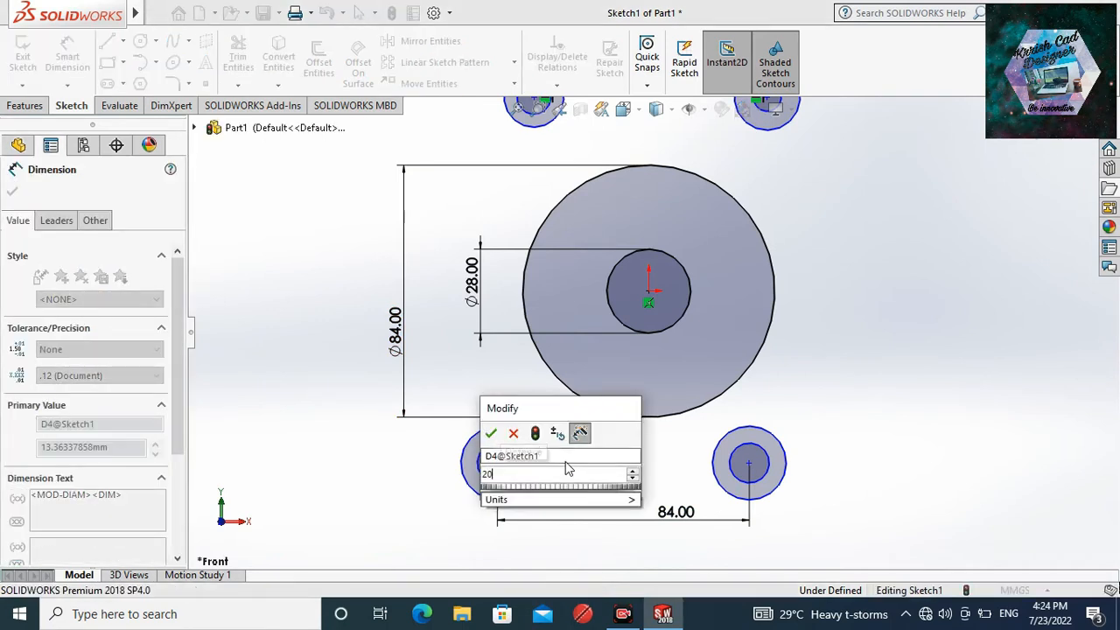
{"action": "key", "text": "Escape"}
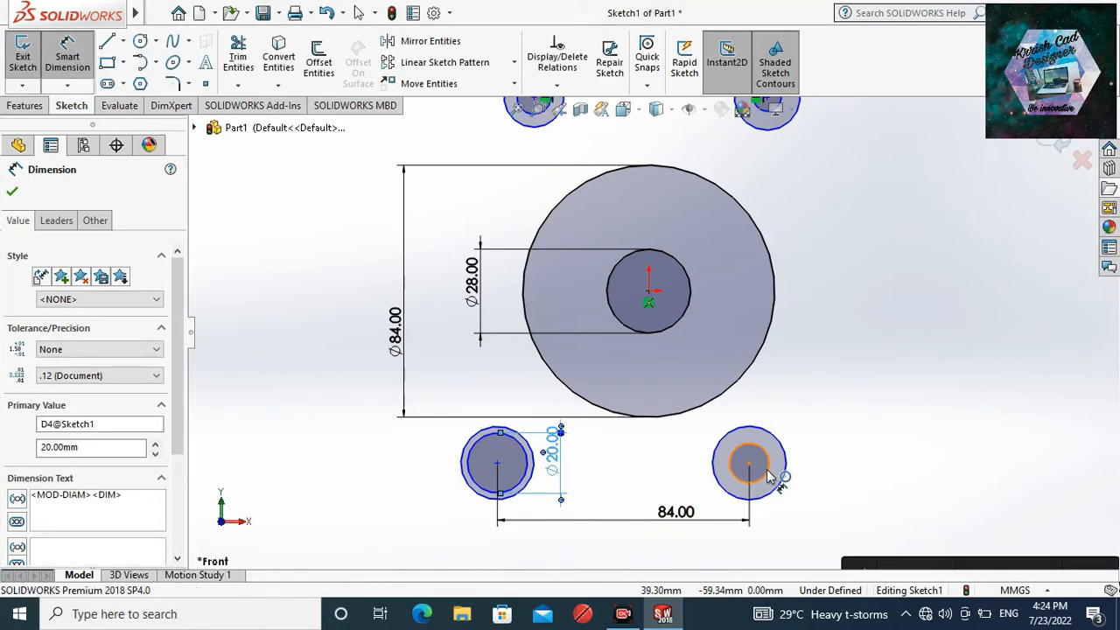
{"action": "left_click", "coordinate": [827, 441]}
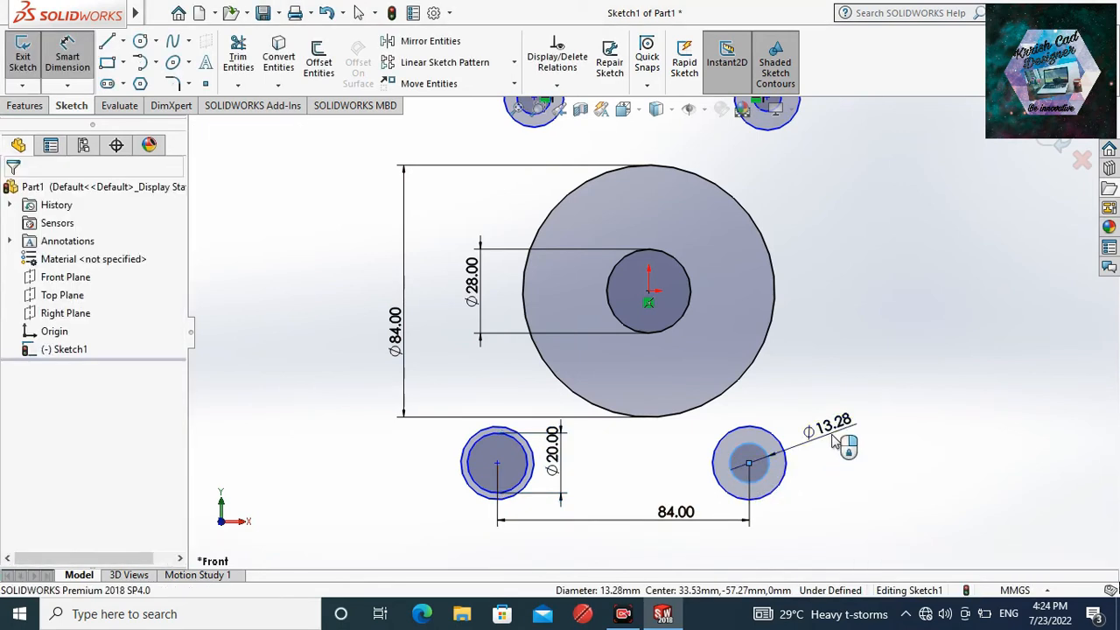
{"action": "left_click", "coordinate": [835, 442]}
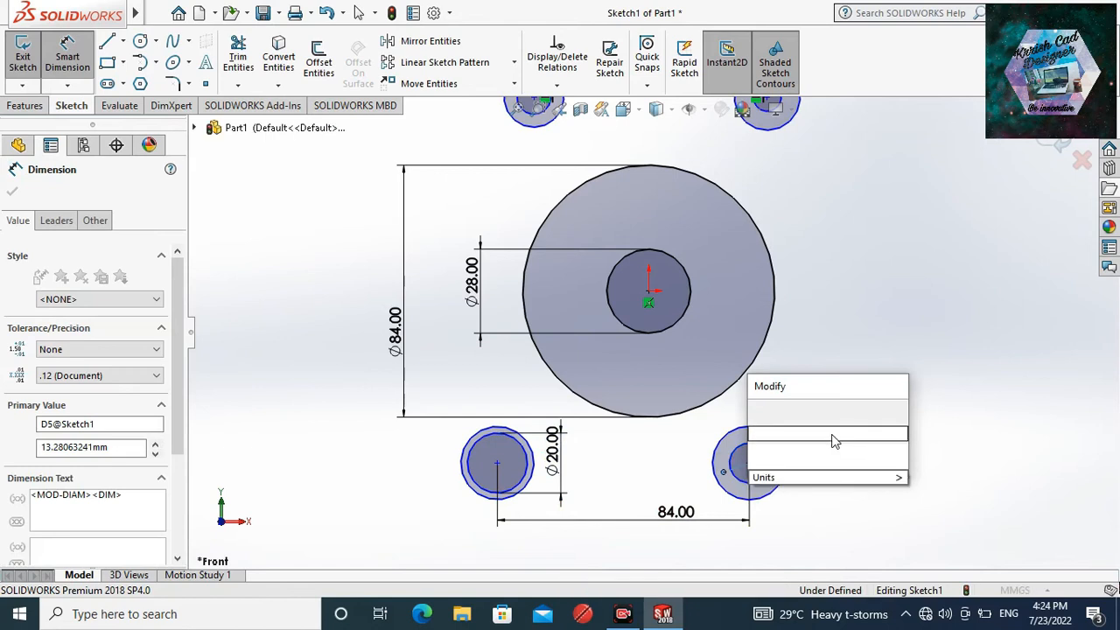
{"action": "type", "text": "20"}
{"action": "key", "text": "Return"}
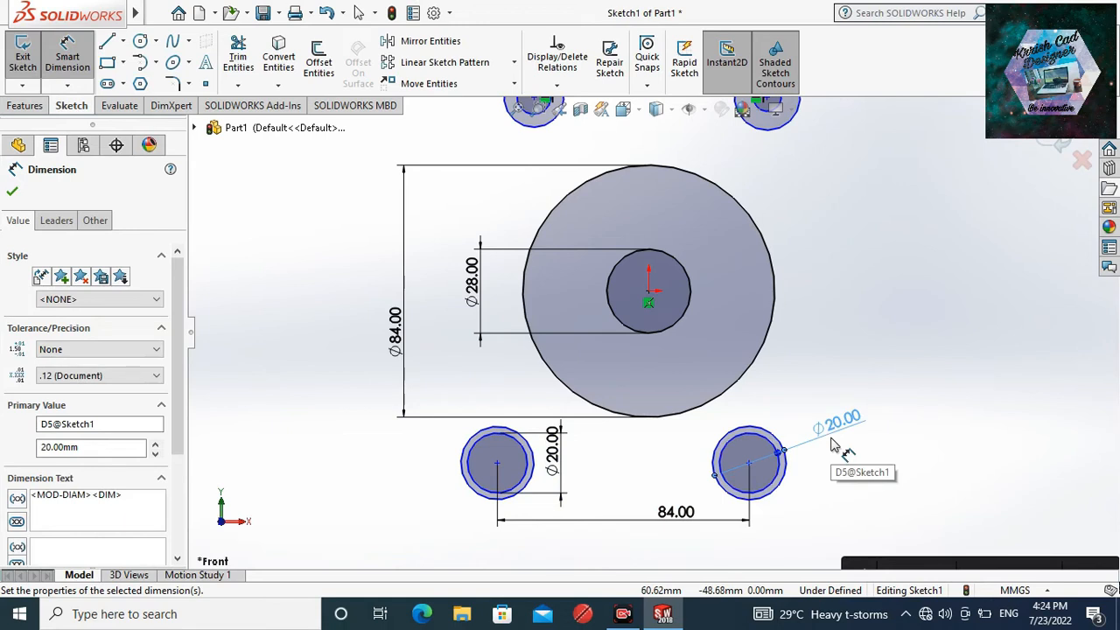
- Dimension the outer circles of both lower pairs and set each diameter to 34 mm
{"action": "left_click", "coordinate": [810, 487]}
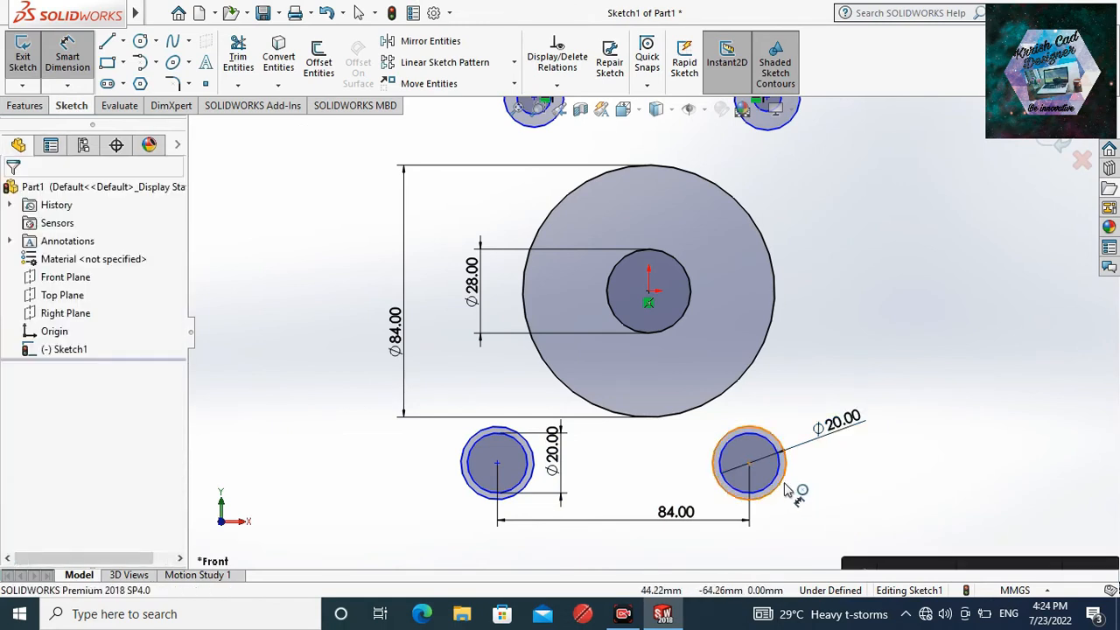
{"action": "left_click", "coordinate": [784, 487]}
{"action": "left_click", "coordinate": [814, 490]}
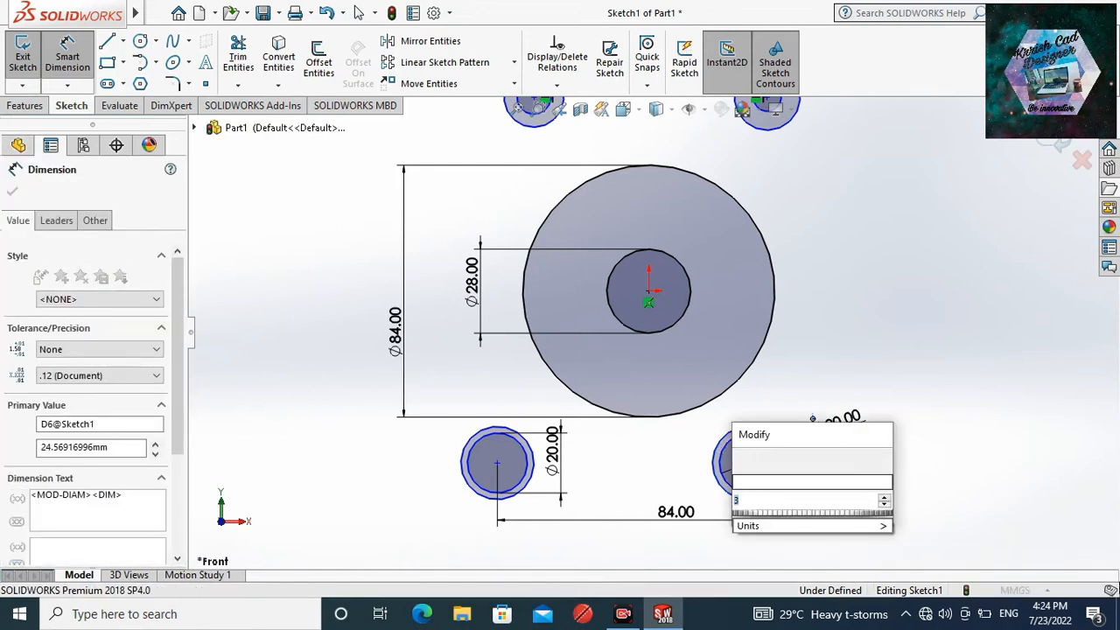
{"action": "type", "text": "34"}
{"action": "key", "text": "Return"}
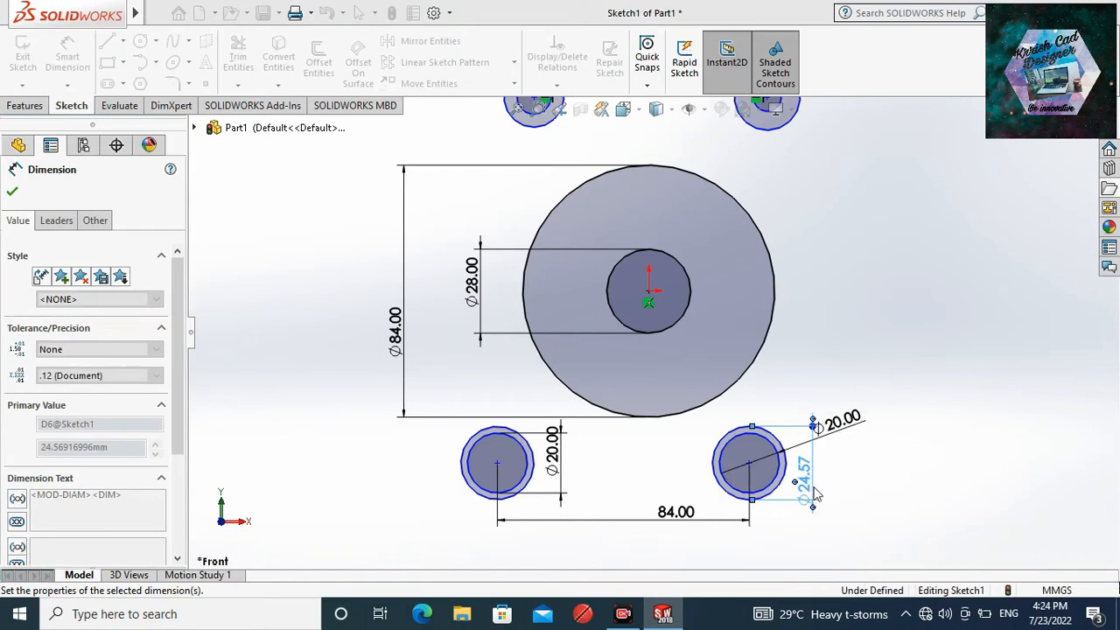
{"action": "left_click", "coordinate": [442, 496]}
{"action": "left_click", "coordinate": [443, 499]}
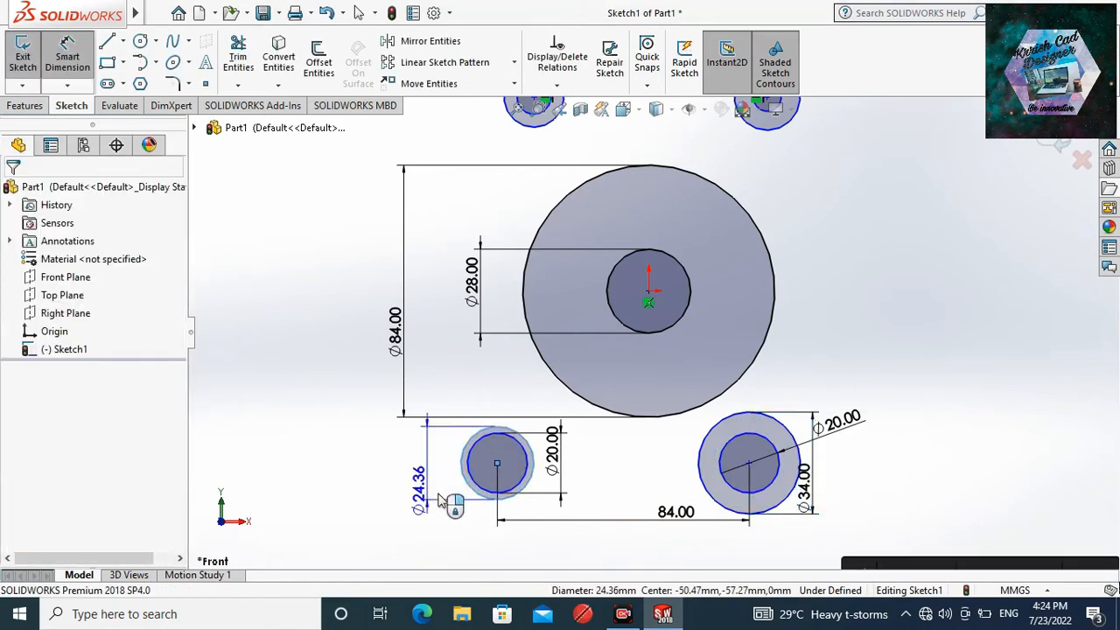
{"action": "left_click", "coordinate": [443, 501]}
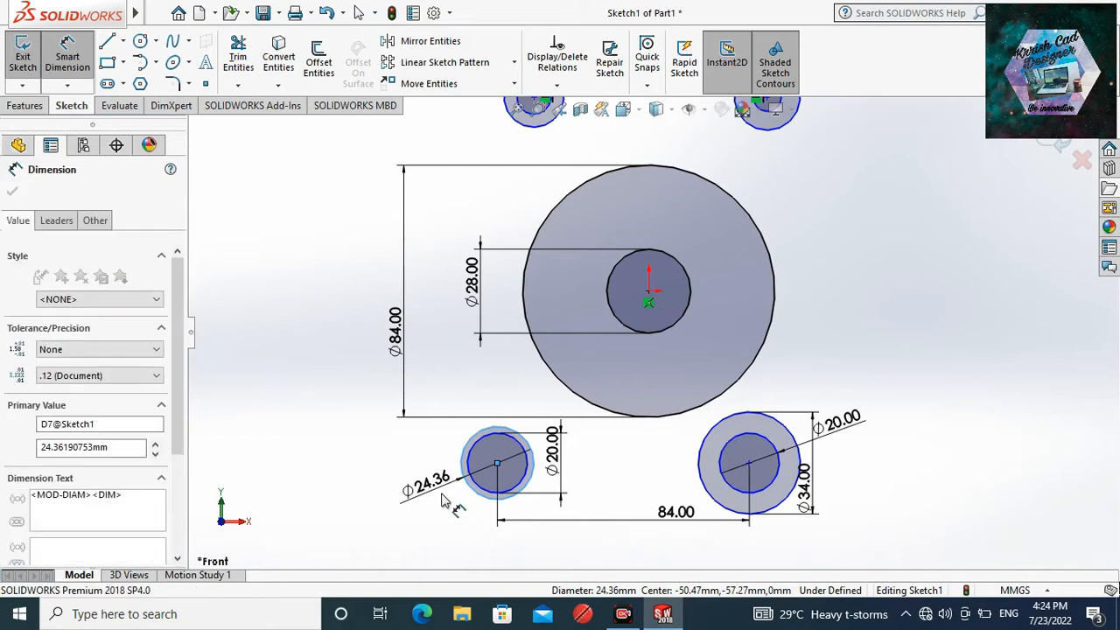
{"action": "type", "text": "34"}
{"action": "key", "text": "Return"}
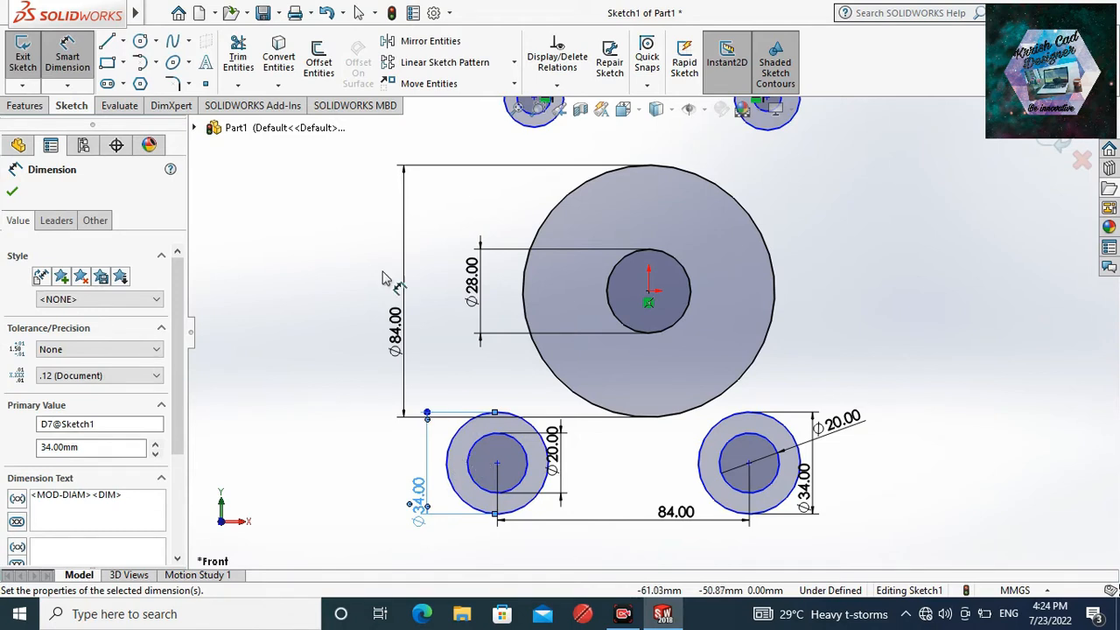
- Dimension the vertical distance between the upper-left and lower-left circle centres, set it to 90 mm, and finish dimensioning
{"action": "scroll", "coordinate": [425, 235], "scroll_direction": "up", "scroll_amount": 1}
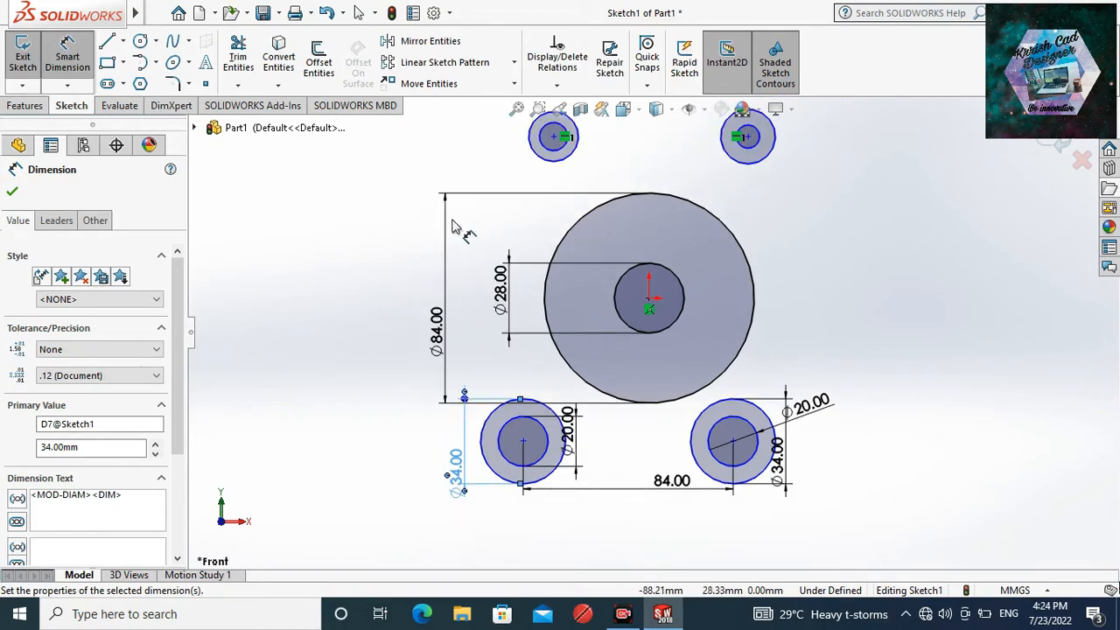
{"action": "left_click", "coordinate": [553, 138]}
{"action": "left_click", "coordinate": [520, 442]}
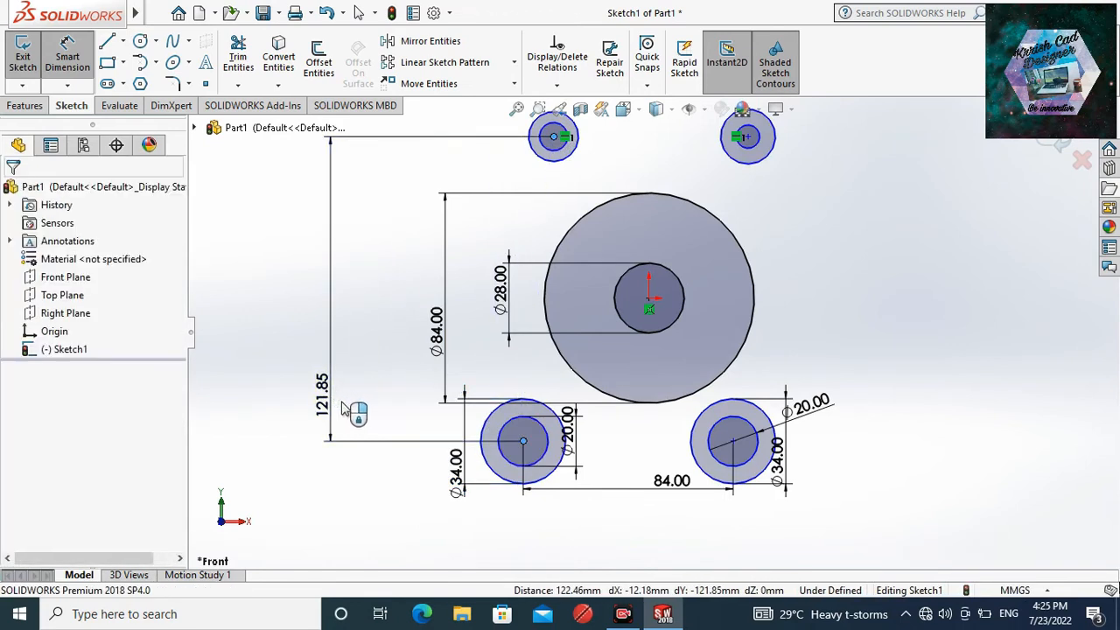
{"action": "left_click", "coordinate": [344, 411]}
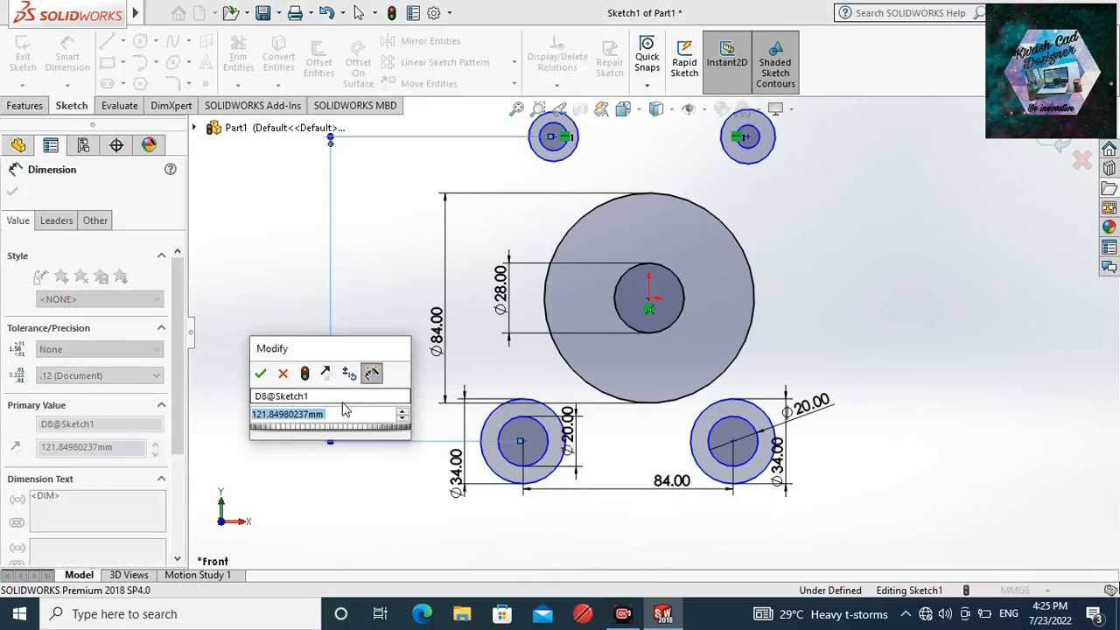
{"action": "type", "text": "90"}
{"action": "key", "text": "Escape"}
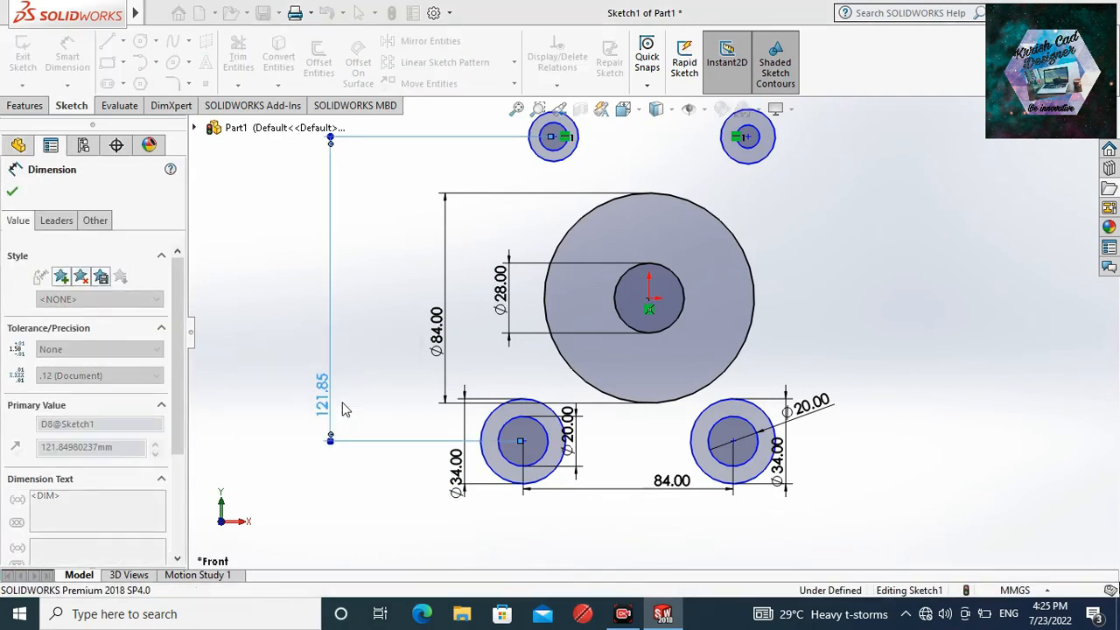
{"action": "key", "text": "Return"}
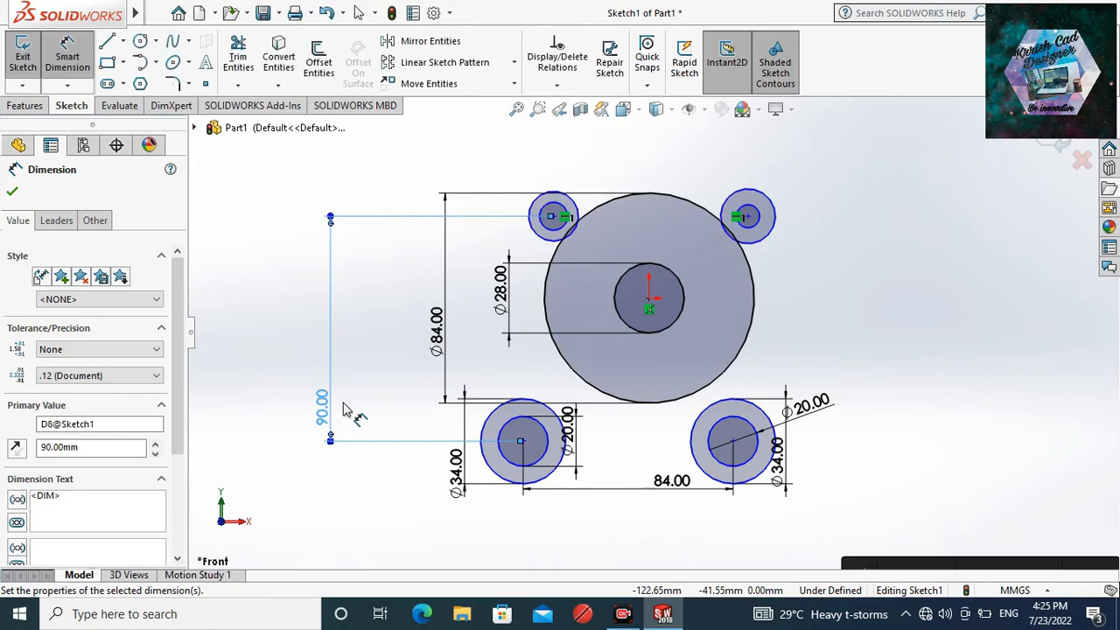
{"action": "left_click", "coordinate": [13, 192]}
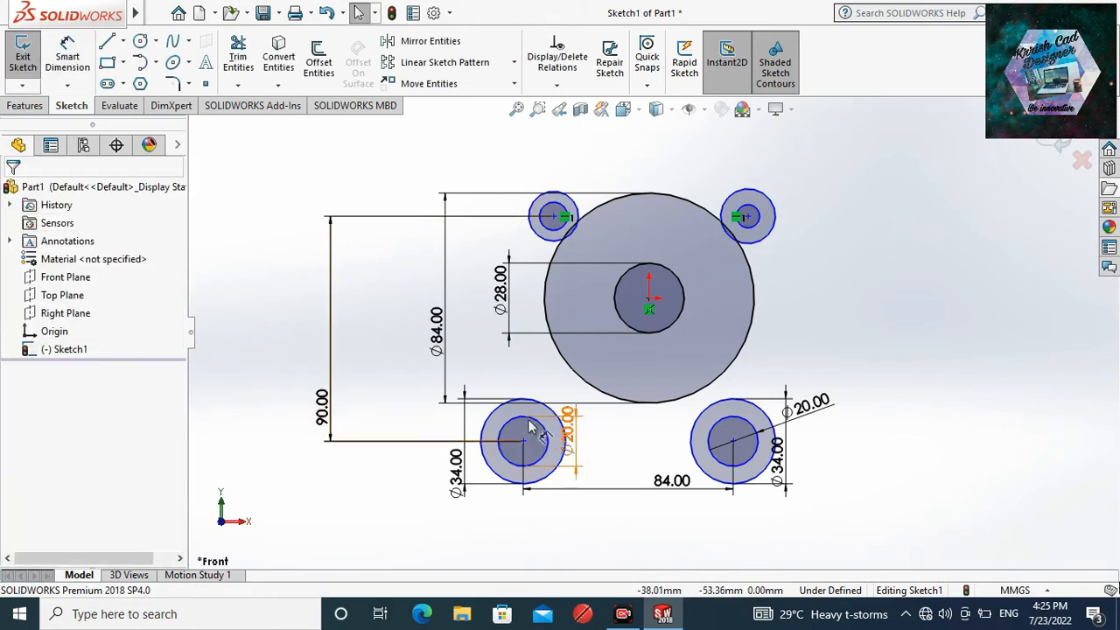
- Dimension the vertical distance between the upper-left circle centre and the origin and set it to 48 mm
{"action": "left_click", "coordinate": [648, 300]}
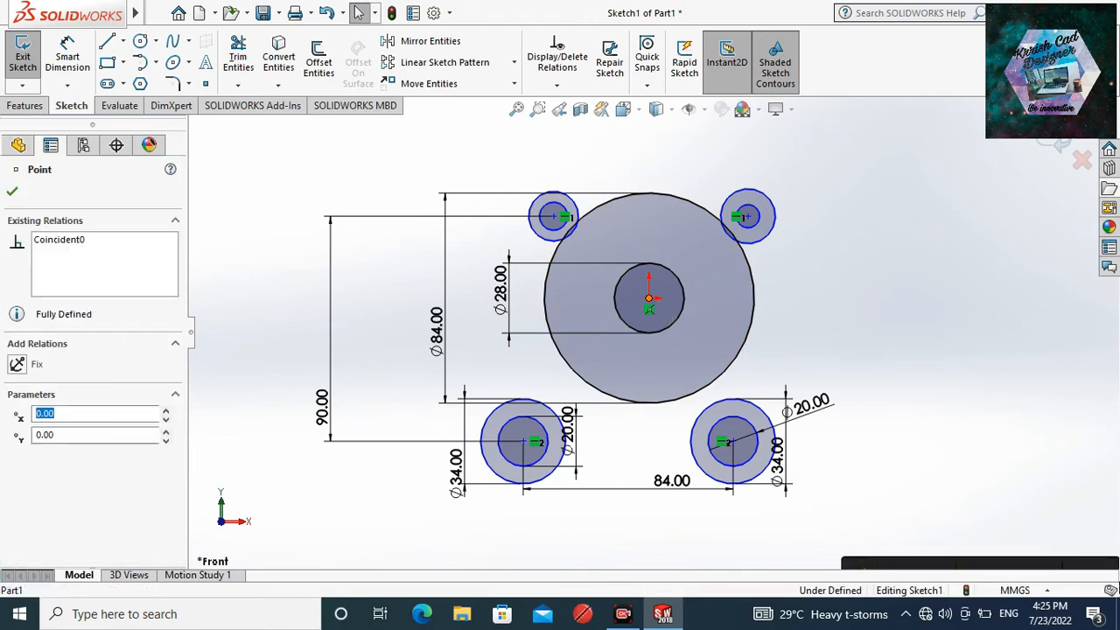
{"action": "left_click", "coordinate": [69, 58]}
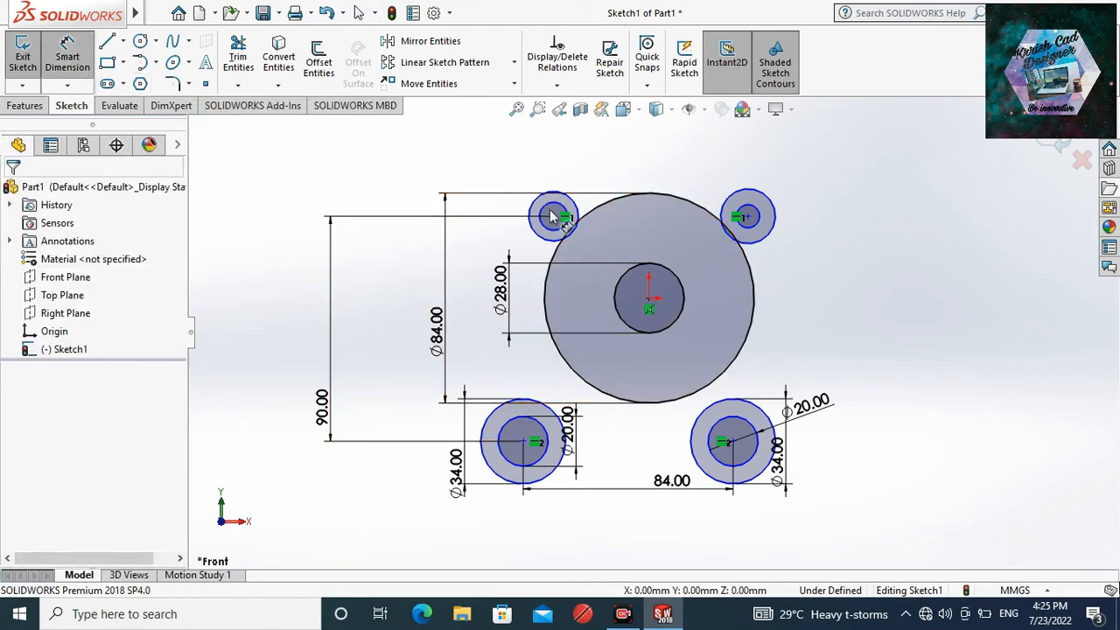
{"action": "left_click", "coordinate": [552, 217]}
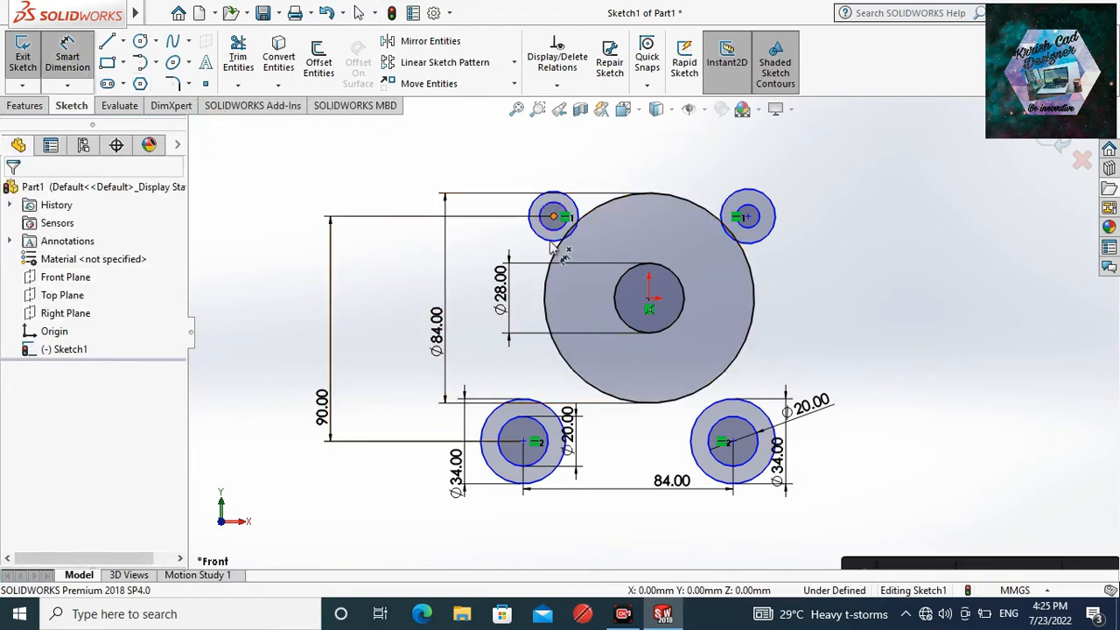
{"action": "left_click", "coordinate": [648, 301]}
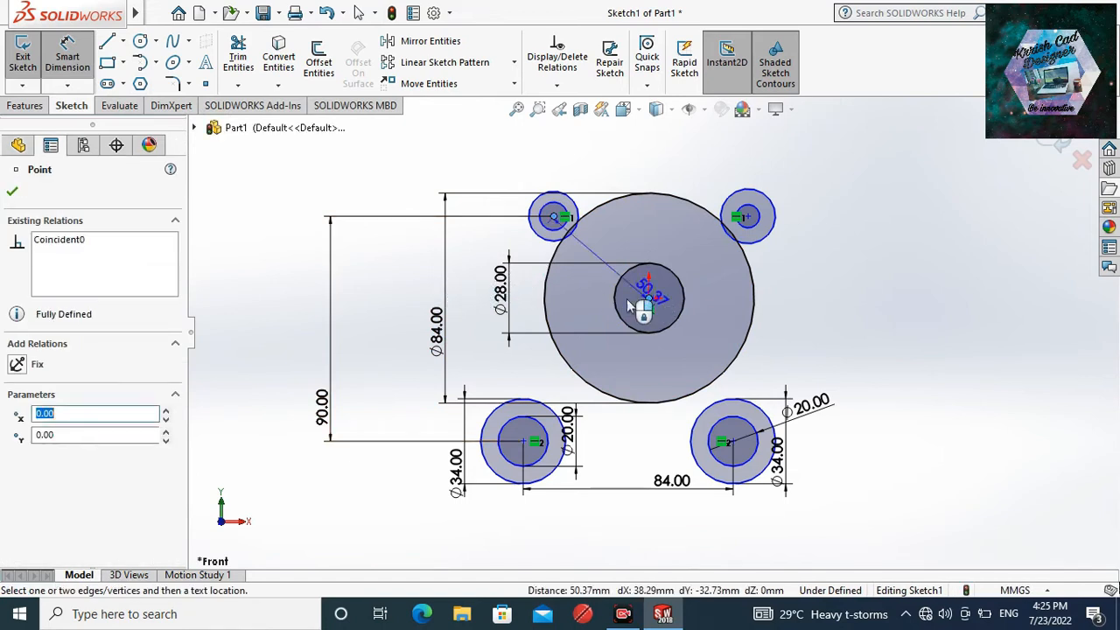
{"action": "left_click", "coordinate": [395, 279]}
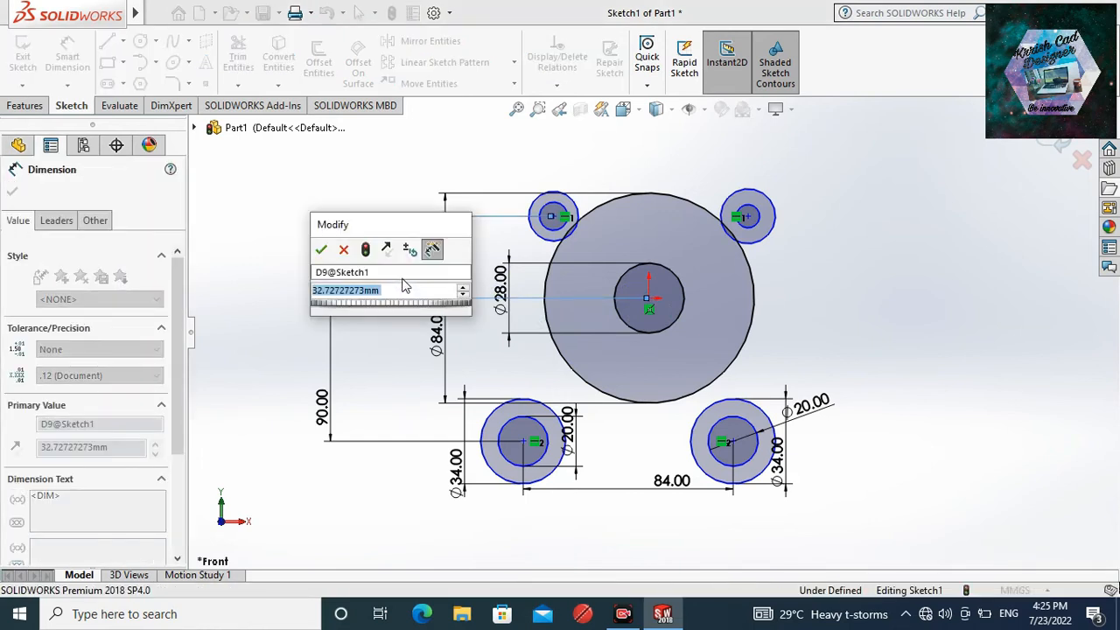
{"action": "type", "text": "48"}
{"action": "key", "text": "Return"}
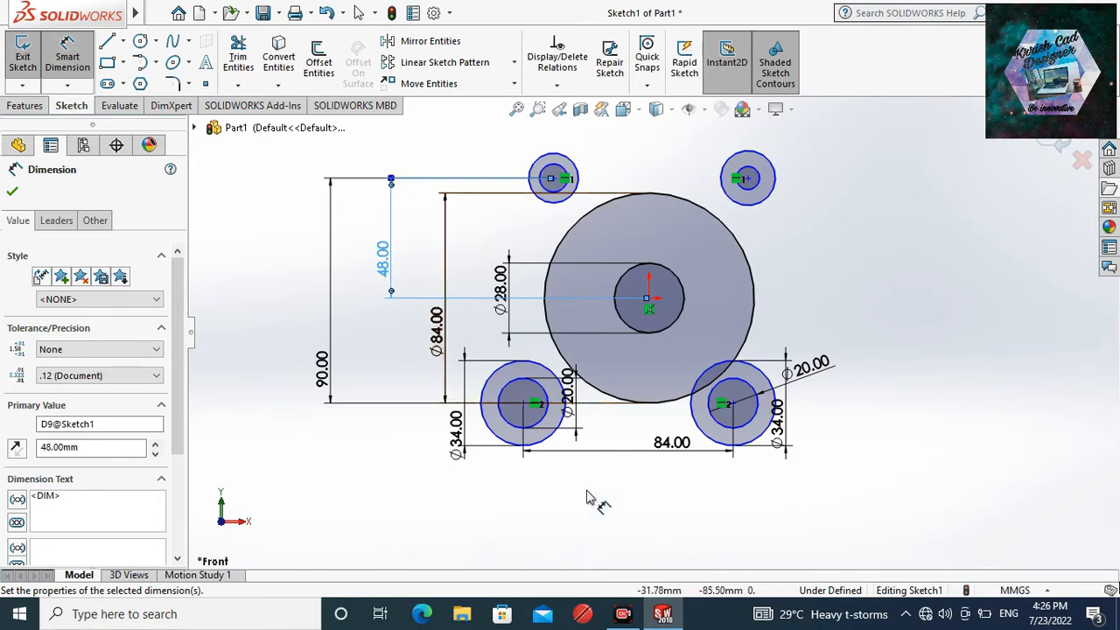
- Dimension the horizontal distance between the origin and the lower-right circle centre and set it to 42 mm
{"action": "left_click", "coordinate": [649, 301]}
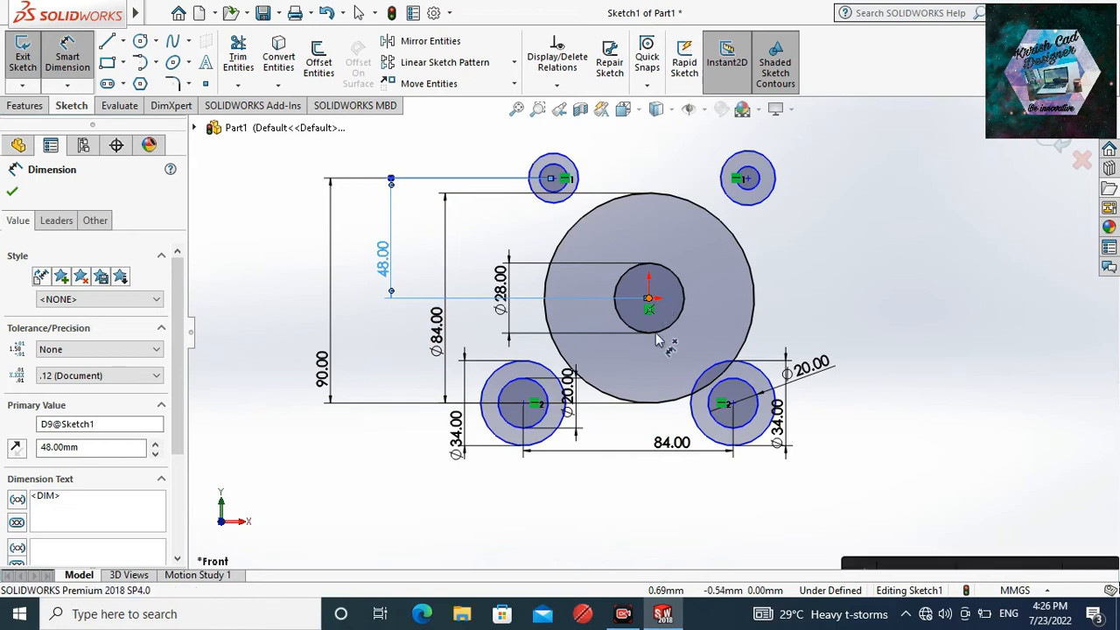
{"action": "left_click", "coordinate": [734, 405]}
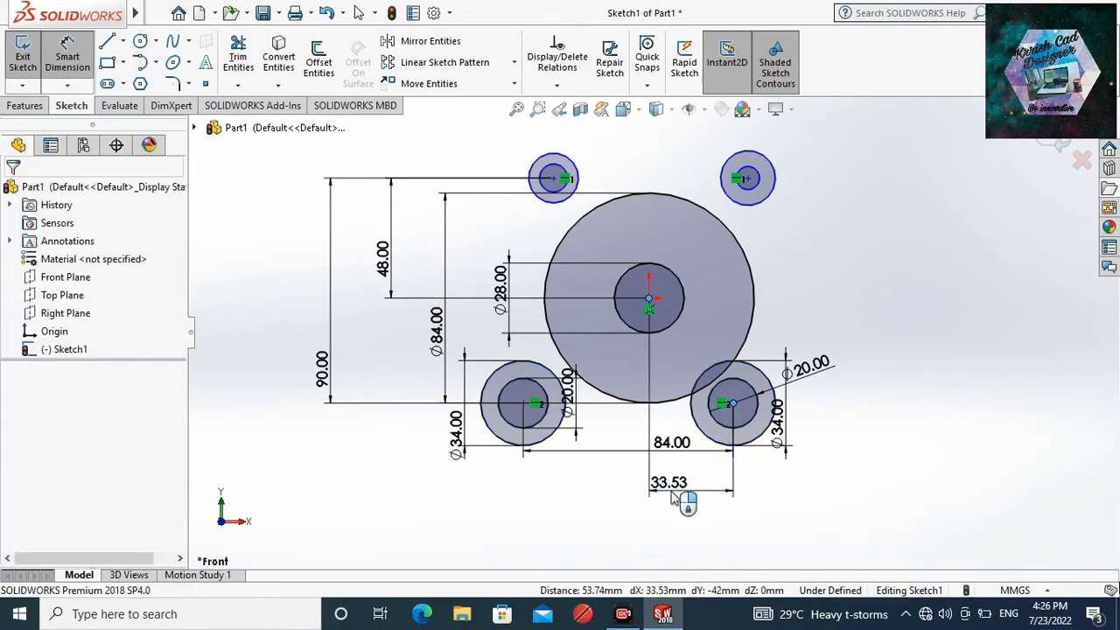
{"action": "left_click", "coordinate": [673, 497]}
{"action": "type", "text": "42"}
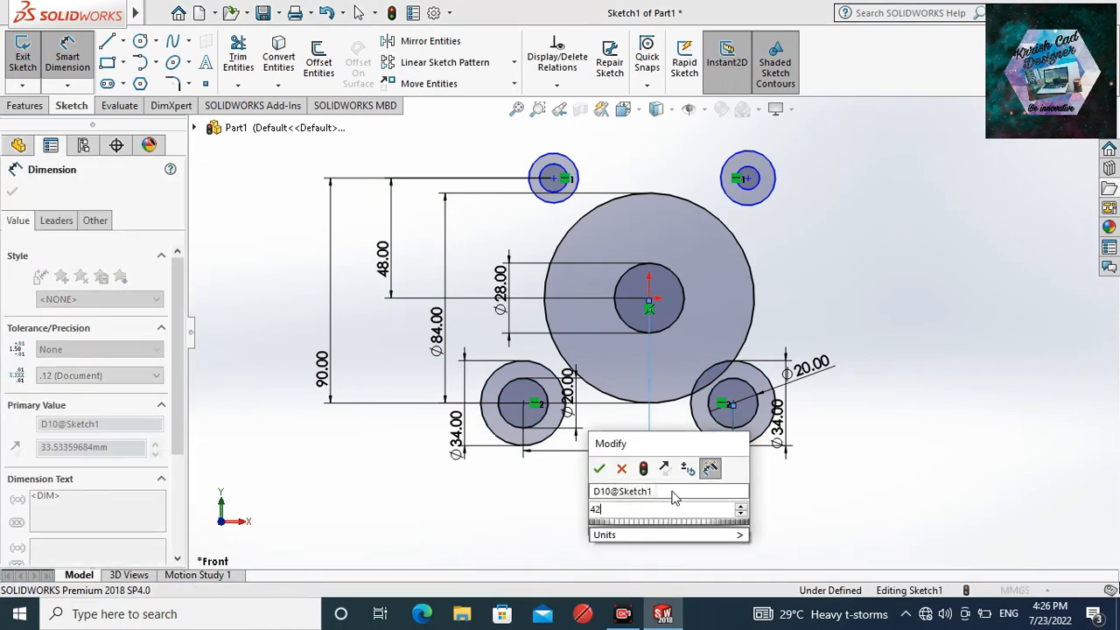
{"action": "key", "text": "Return"}
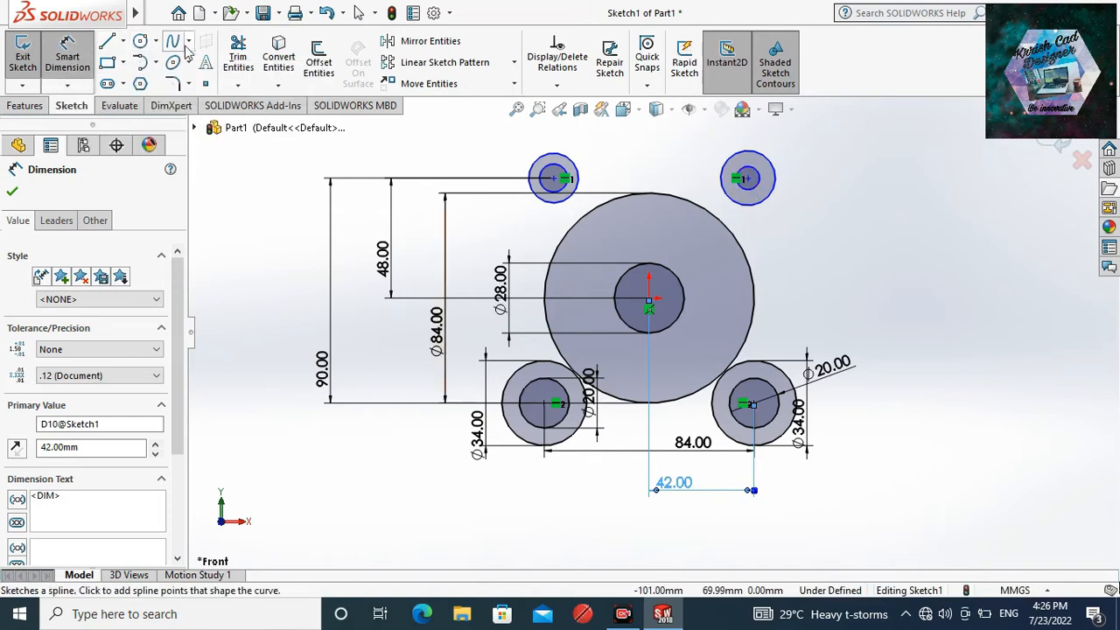
- Sketch a perimeter circle tangent to the large central circle and the outer circle of the lower-left pair
{"action": "left_click", "coordinate": [156, 42]}
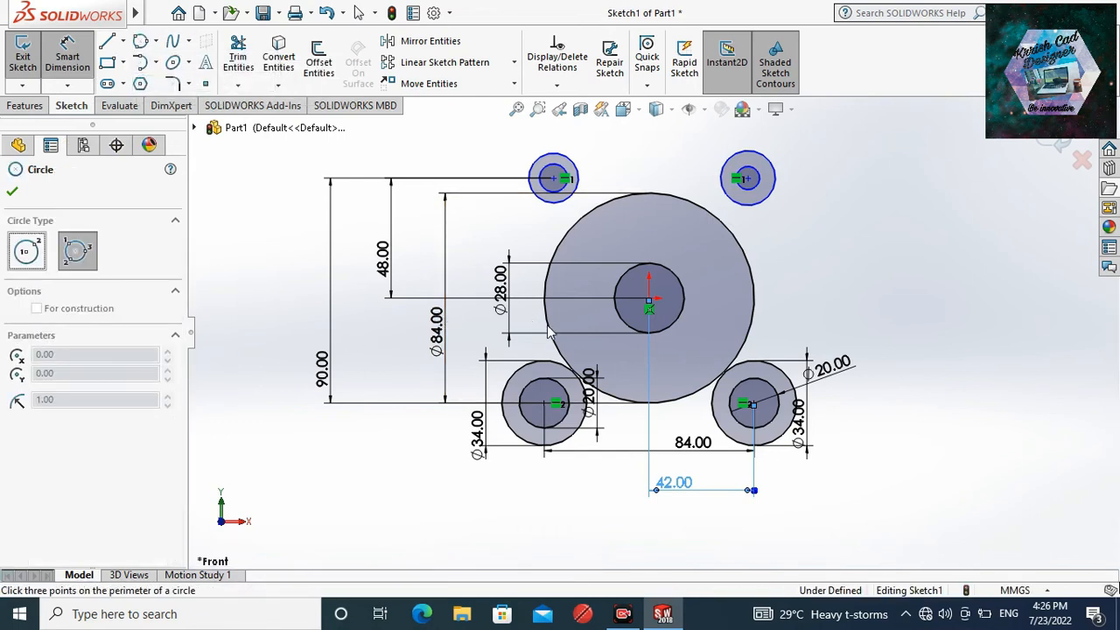
{"action": "left_click", "coordinate": [553, 339]}
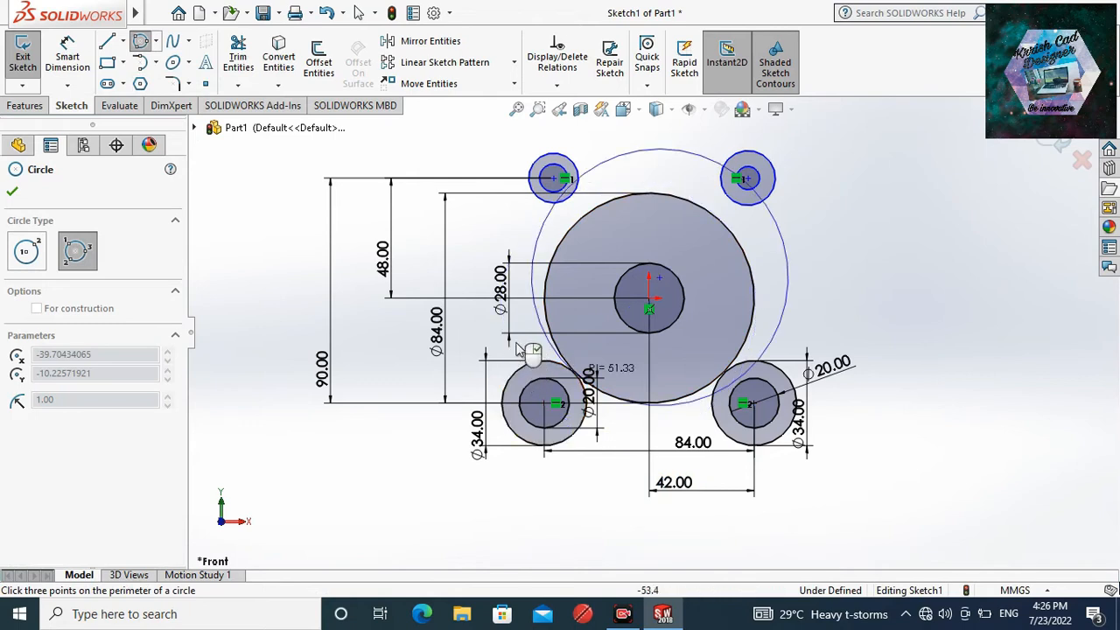
{"action": "left_click", "coordinate": [520, 374]}
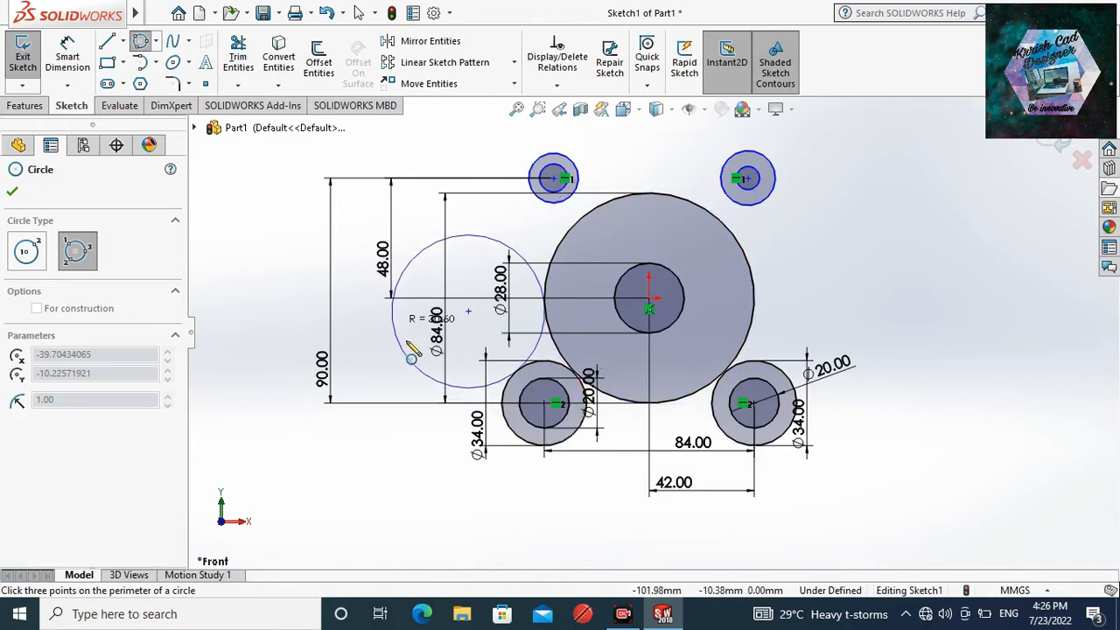
{"action": "left_click", "coordinate": [492, 353]}
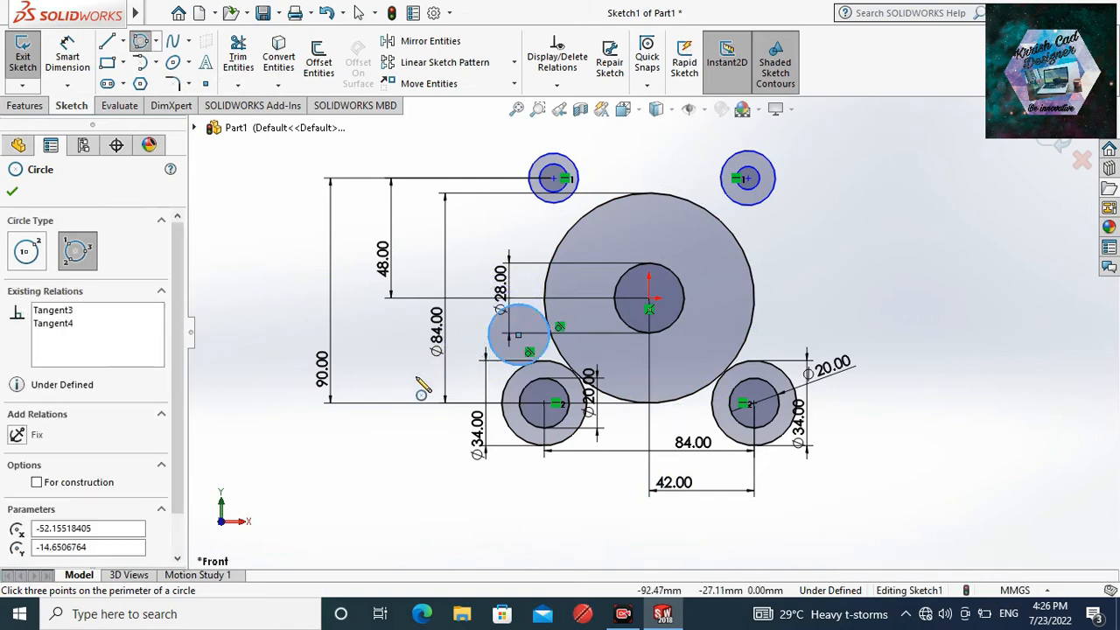
- Sketch a matching tangent circle of about 14 mm radius above the lower-right pair and another of about 26 mm radius between both lower pairs
{"action": "left_click", "coordinate": [751, 344]}
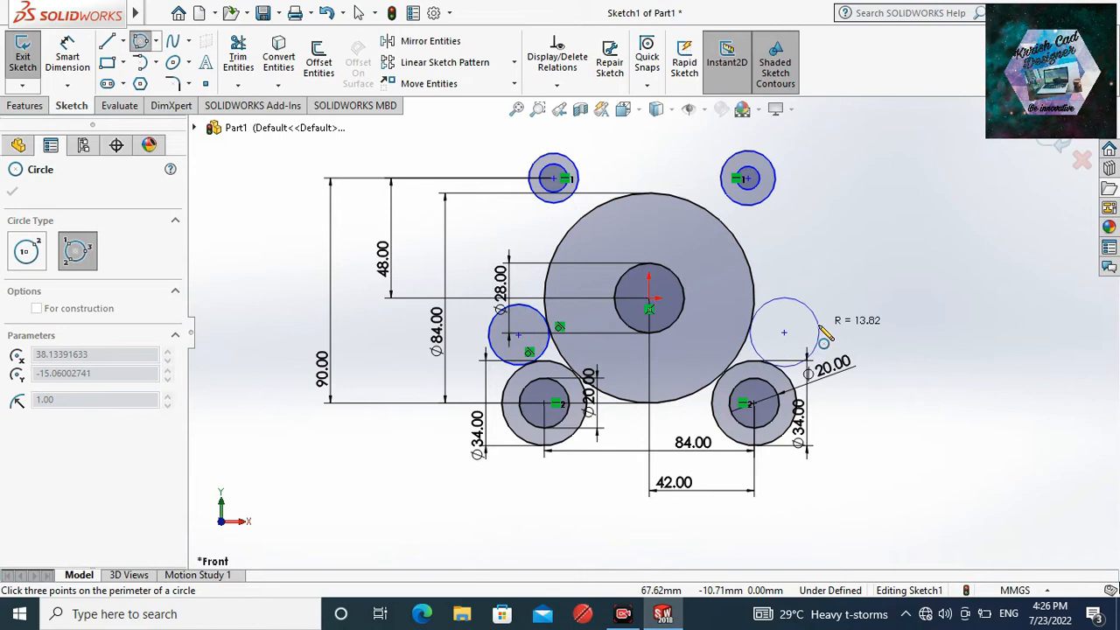
{"action": "left_click", "coordinate": [823, 337]}
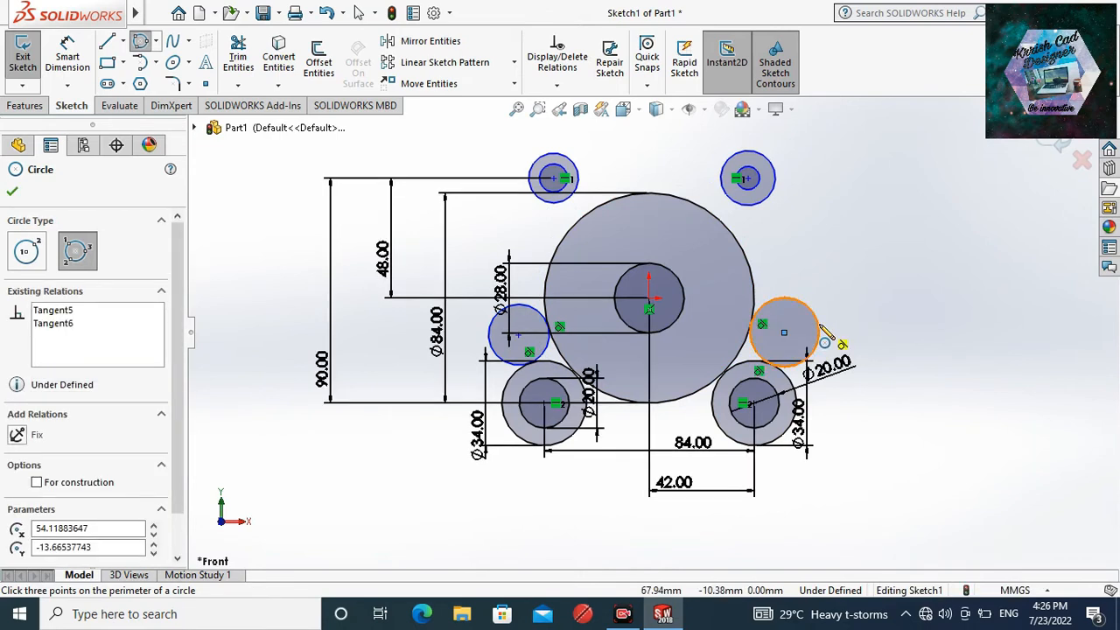
{"action": "left_click", "coordinate": [594, 425]}
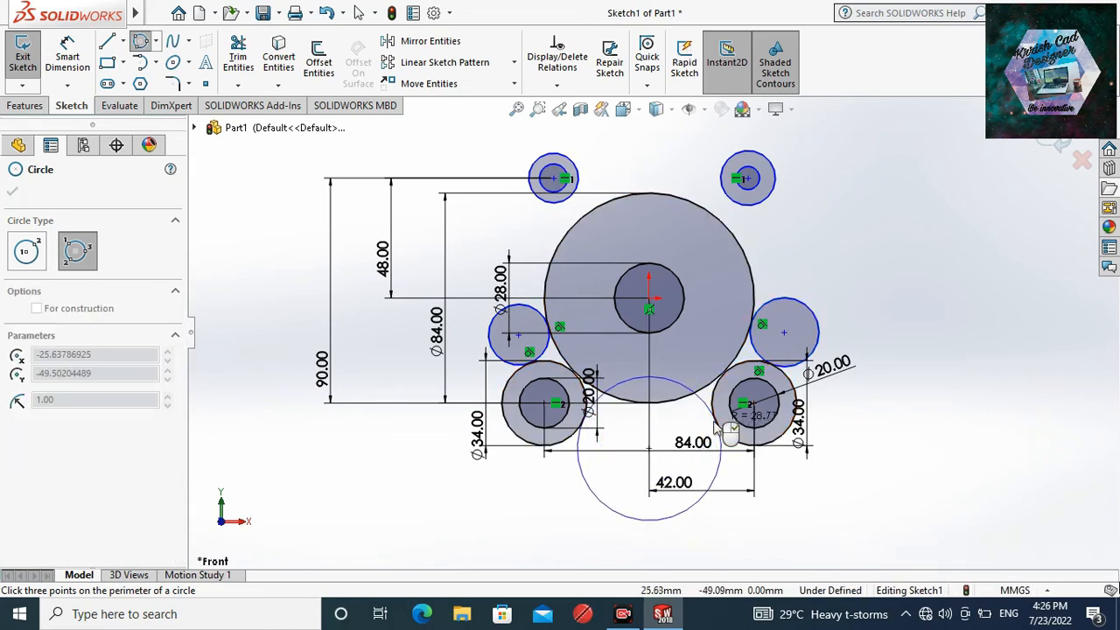
{"action": "left_click", "coordinate": [661, 496]}
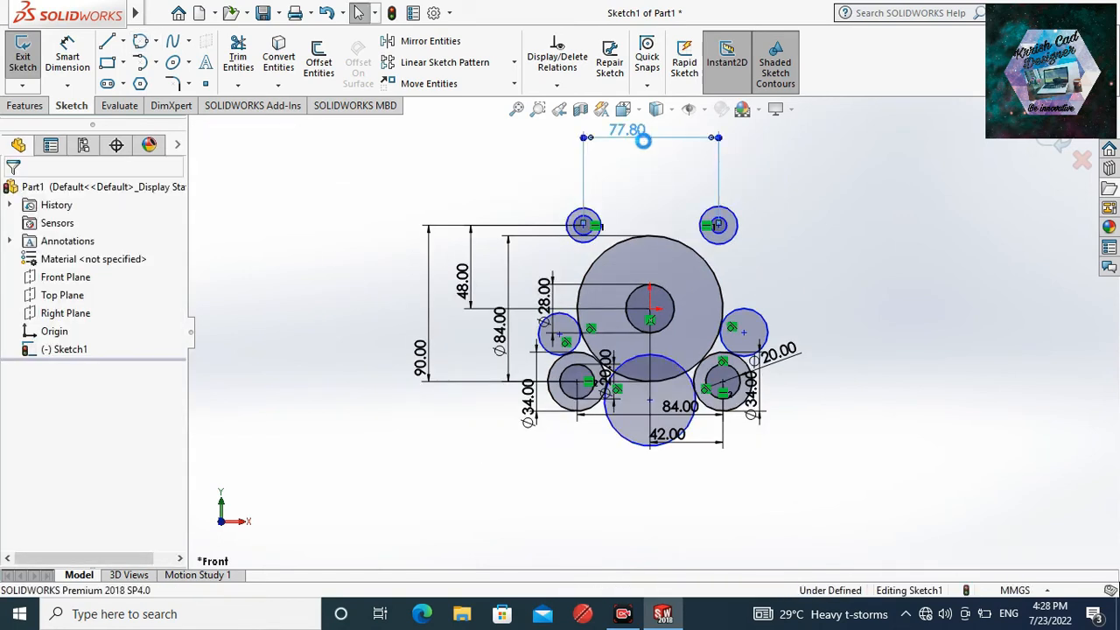
- Dimension the horizontal distance between the centres of the two upper circle pairs and set it to 62 mm
{"action": "left_click", "coordinate": [644, 141]}
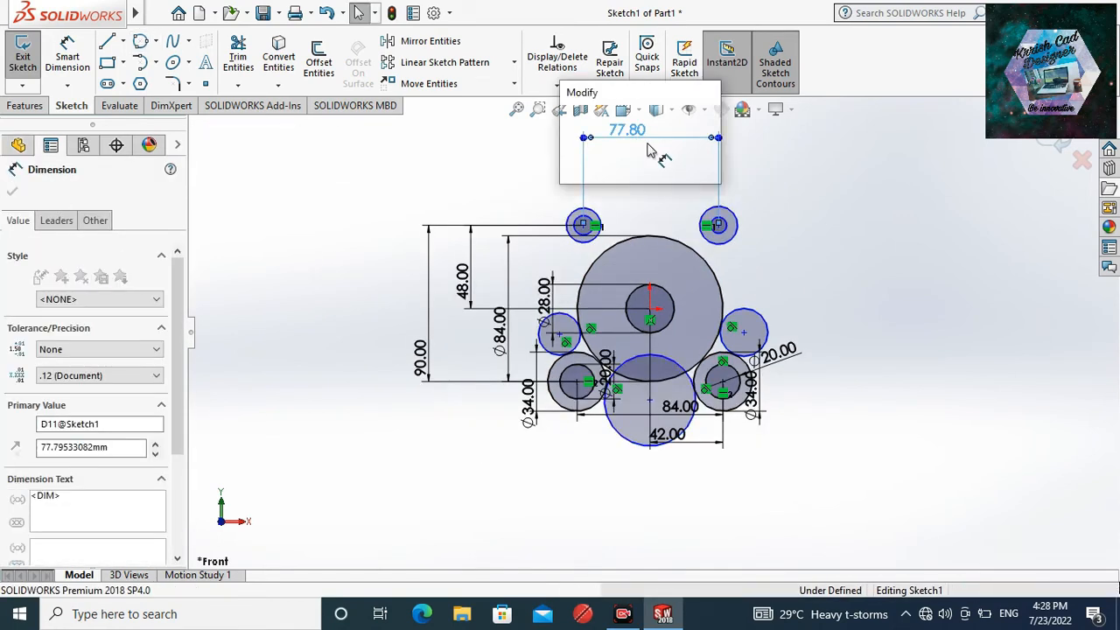
{"action": "type", "text": "6"}
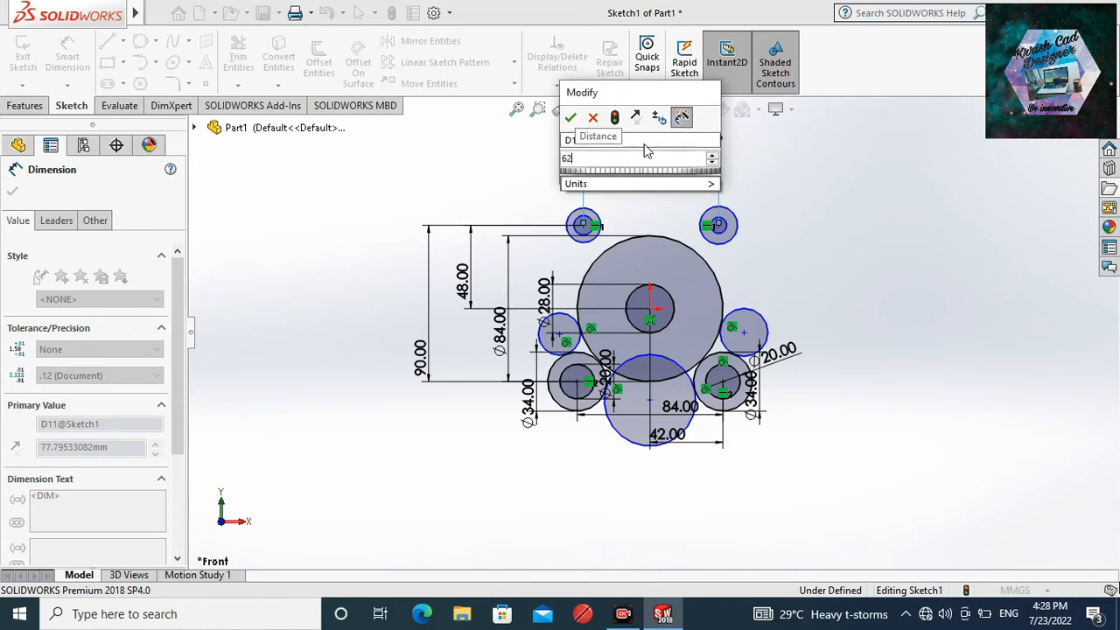
{"action": "type", "text": "2"}
{"action": "key", "text": "Return"}
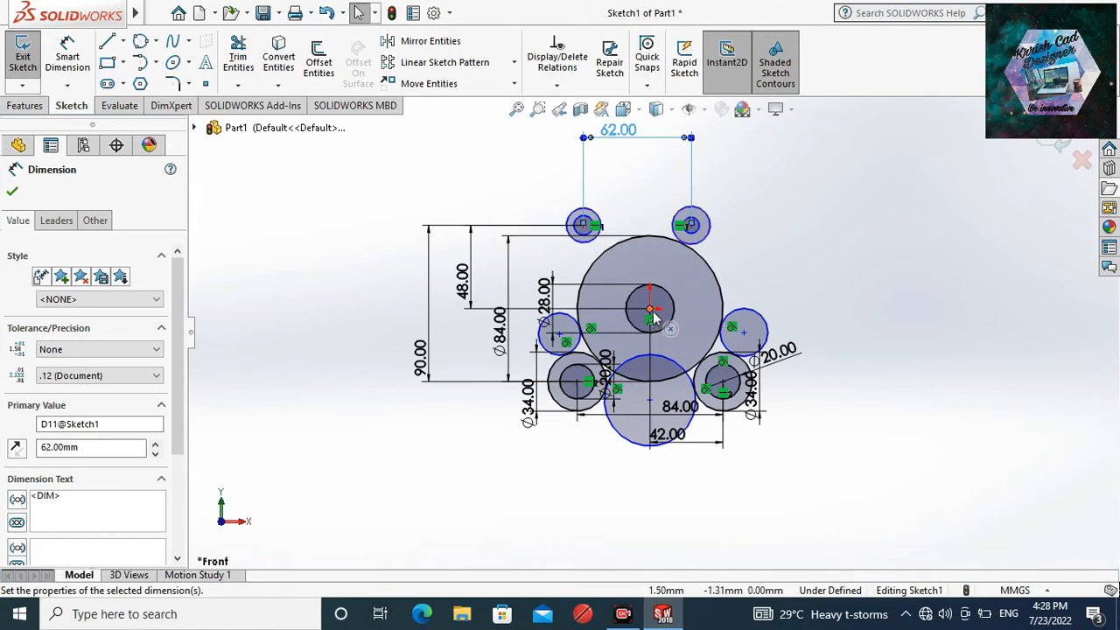
- Dimension the horizontal distance between the origin and the upper-right circle centre and set it to 31 mm
{"action": "left_click", "coordinate": [690, 225]}
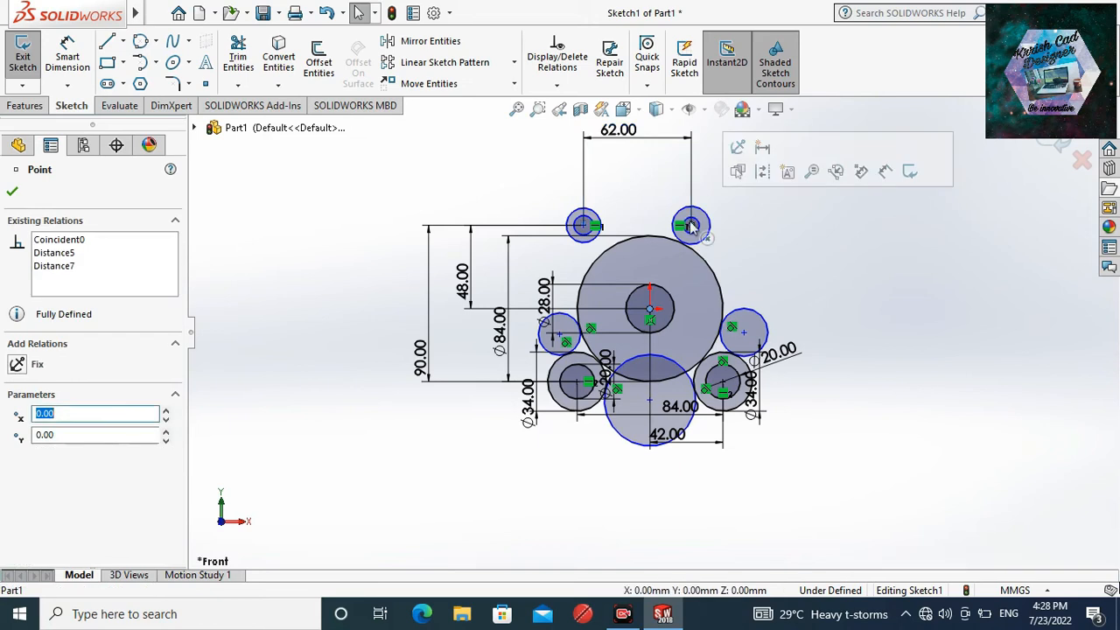
{"action": "left_click", "coordinate": [690, 225]}
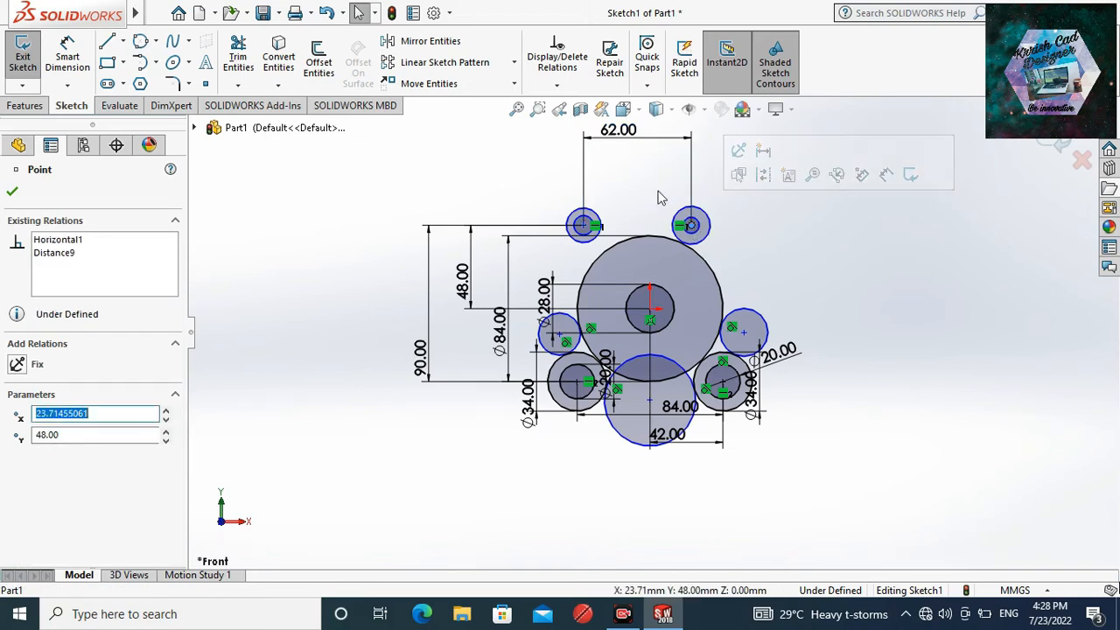
{"action": "left_click", "coordinate": [73, 61]}
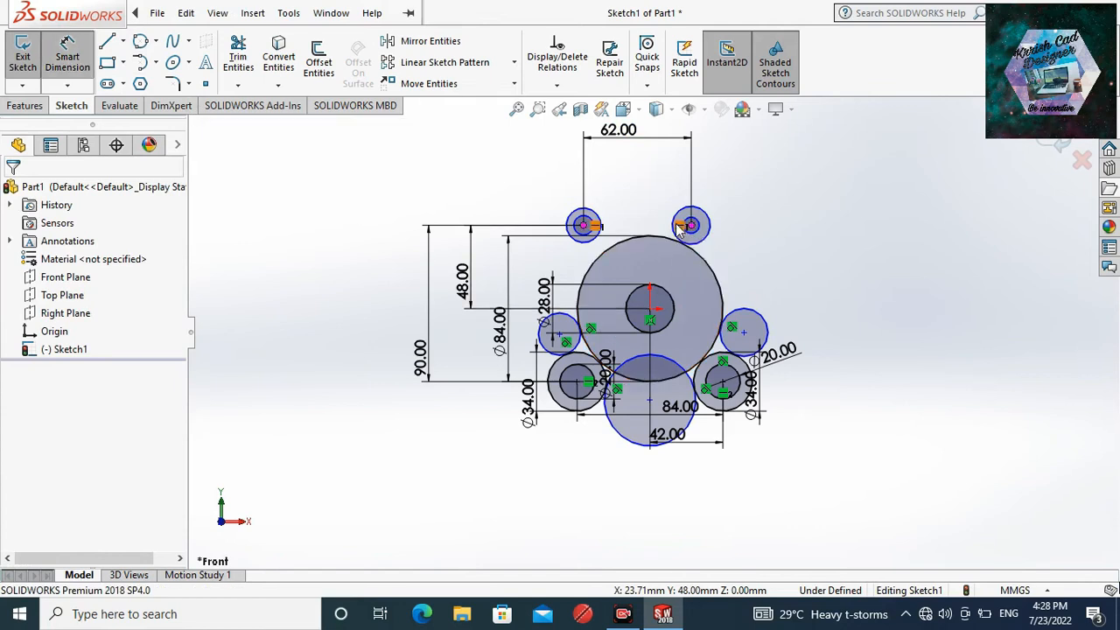
{"action": "left_click", "coordinate": [650, 309]}
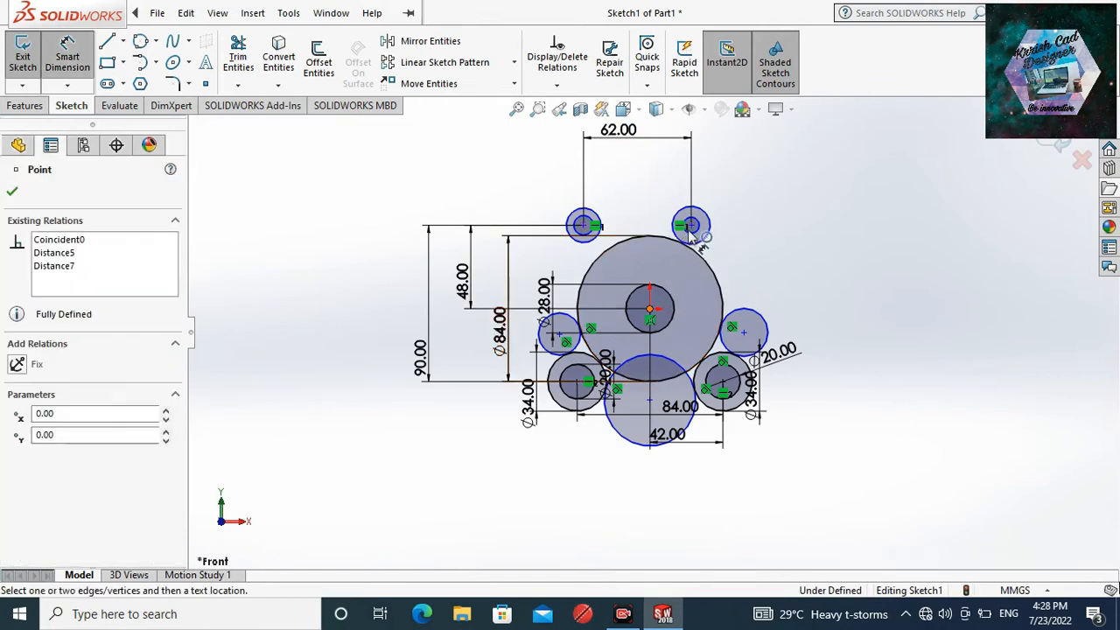
{"action": "left_click", "coordinate": [691, 227]}
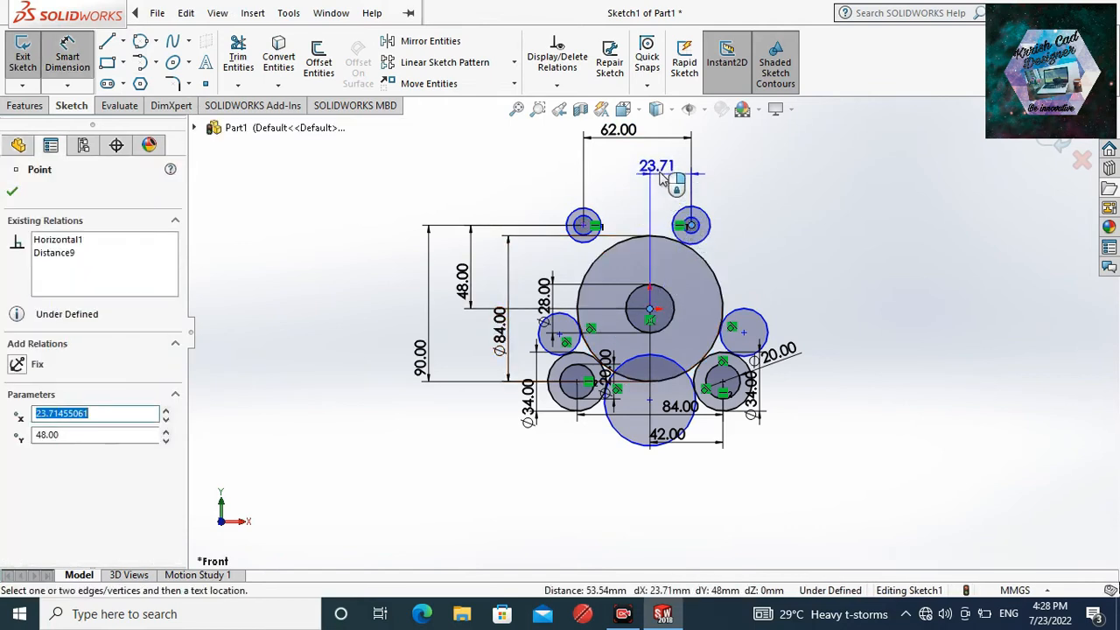
{"action": "left_click", "coordinate": [663, 178]}
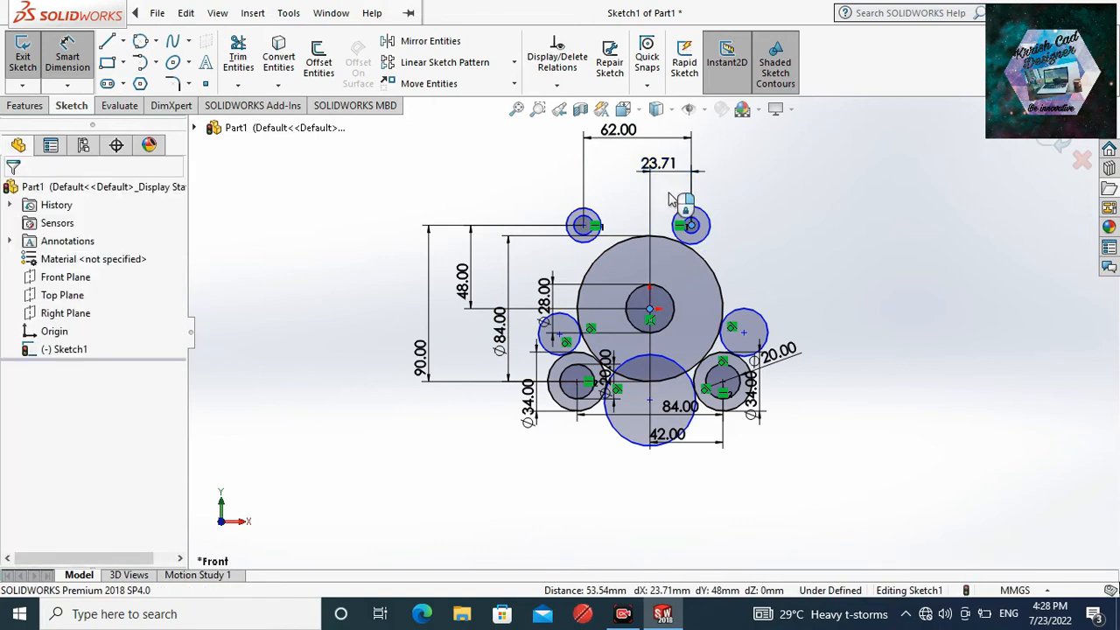
{"action": "type", "text": "31"}
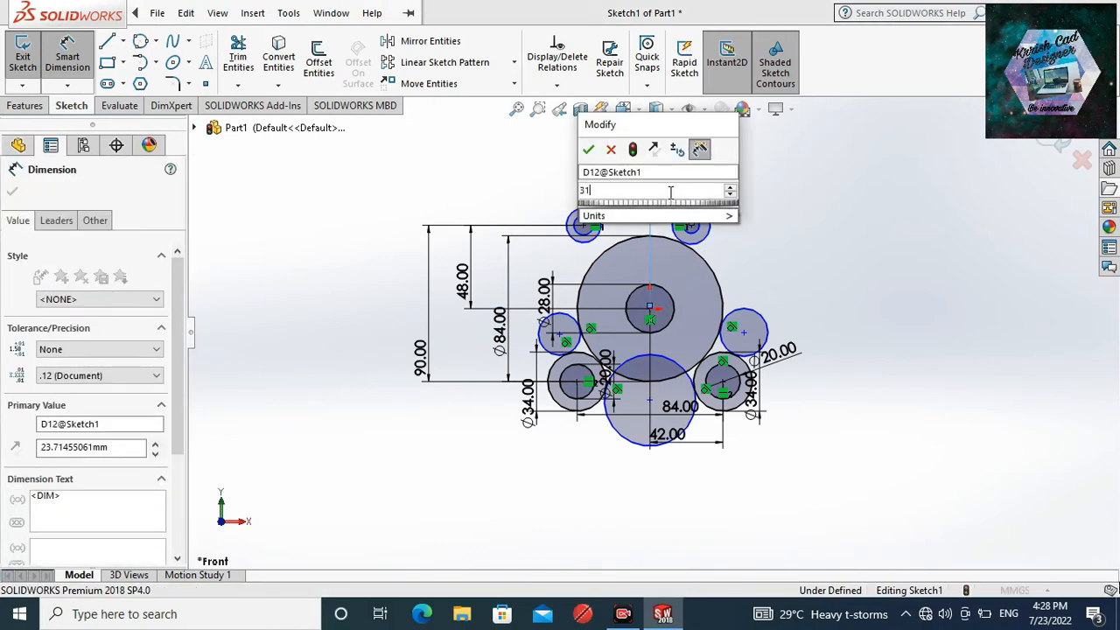
{"action": "key", "text": "Escape"}
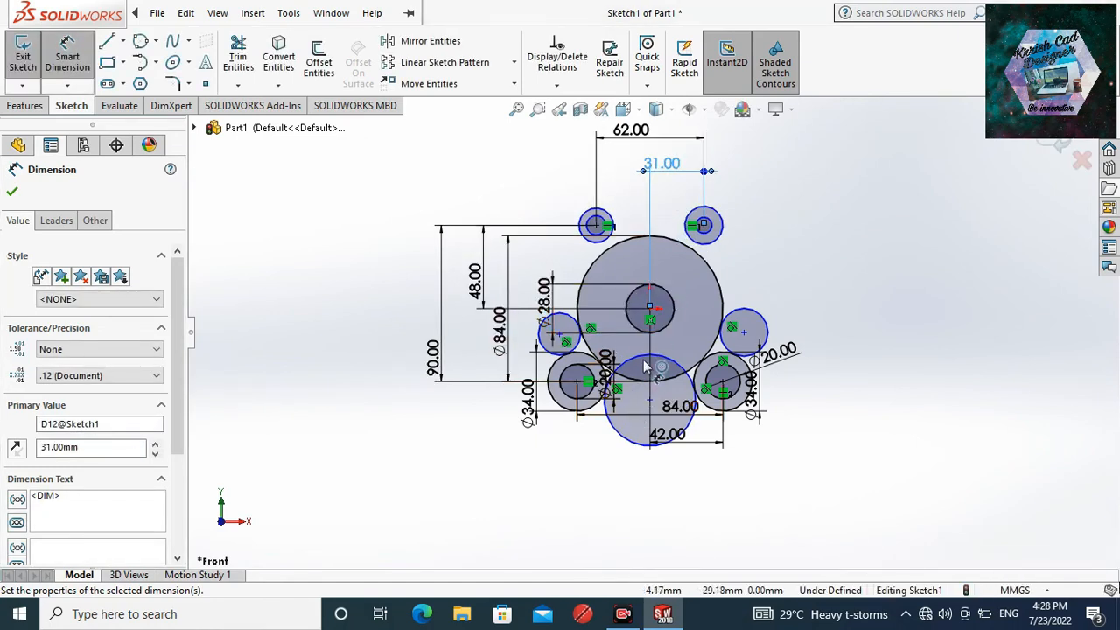
- Shift the diameter dimension of the large central circle slightly closer to the circle and finish dimensioning
{"action": "scroll", "coordinate": [645, 366], "scroll_direction": "down", "scroll_amount": 1}
{"action": "scroll", "coordinate": [644, 366], "scroll_direction": "down", "scroll_amount": 1}
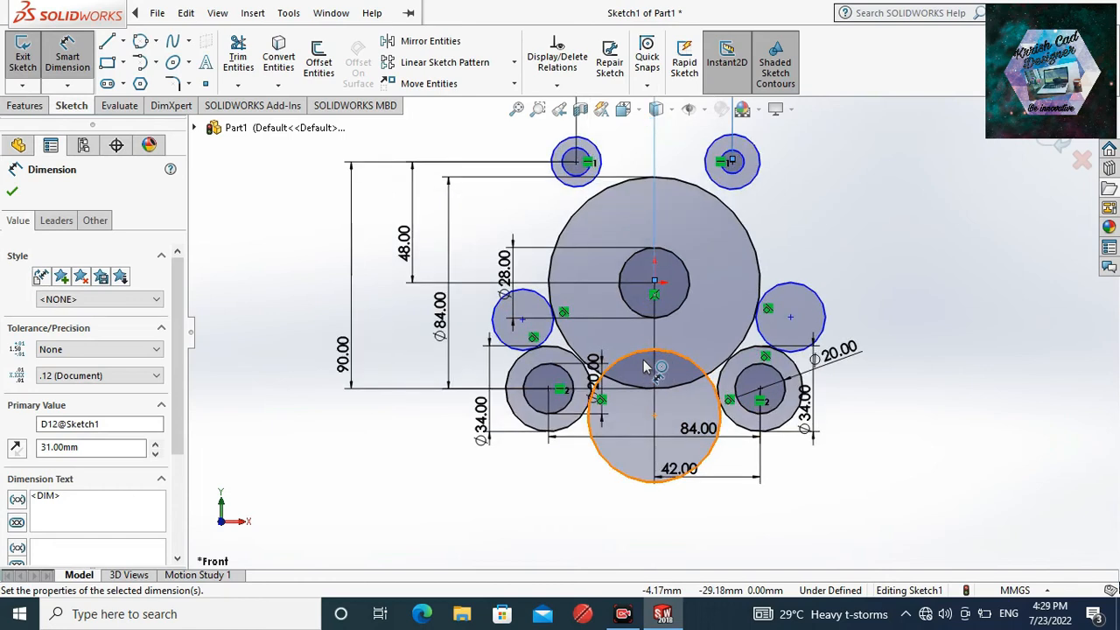
{"action": "scroll", "coordinate": [645, 367], "scroll_direction": "down", "scroll_amount": 1}
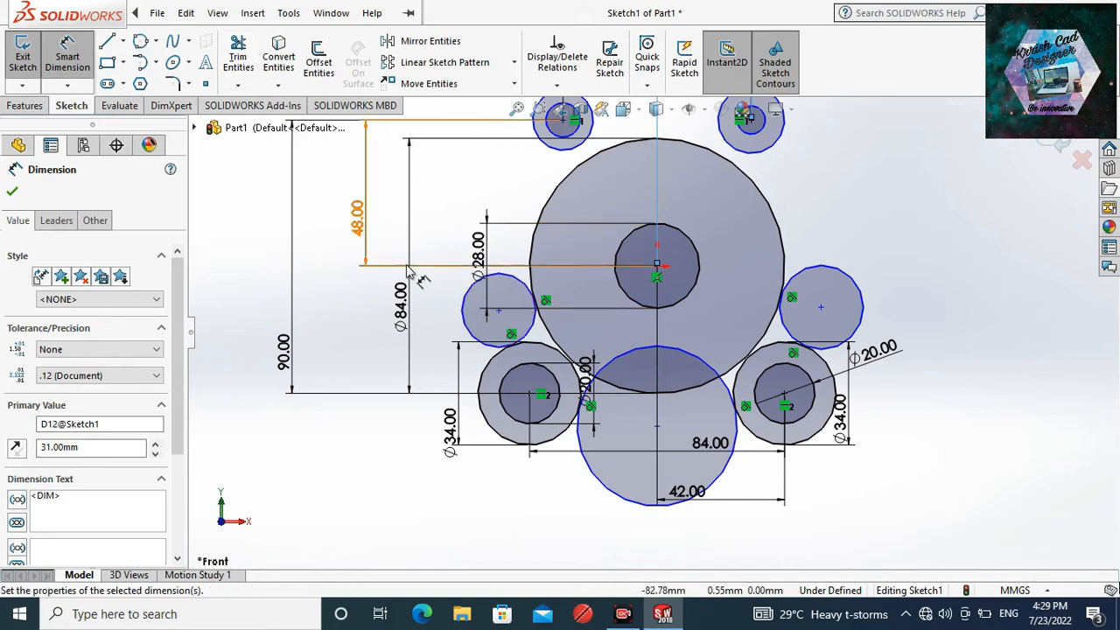
{"action": "left_click", "coordinate": [431, 308]}
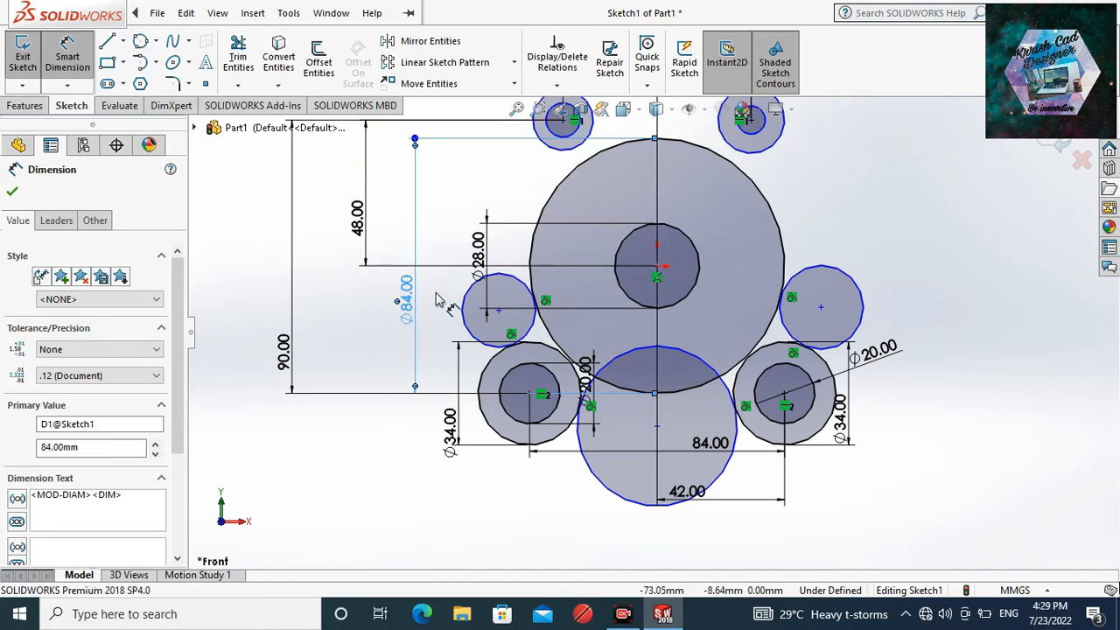
{"action": "key", "text": "Escape"}
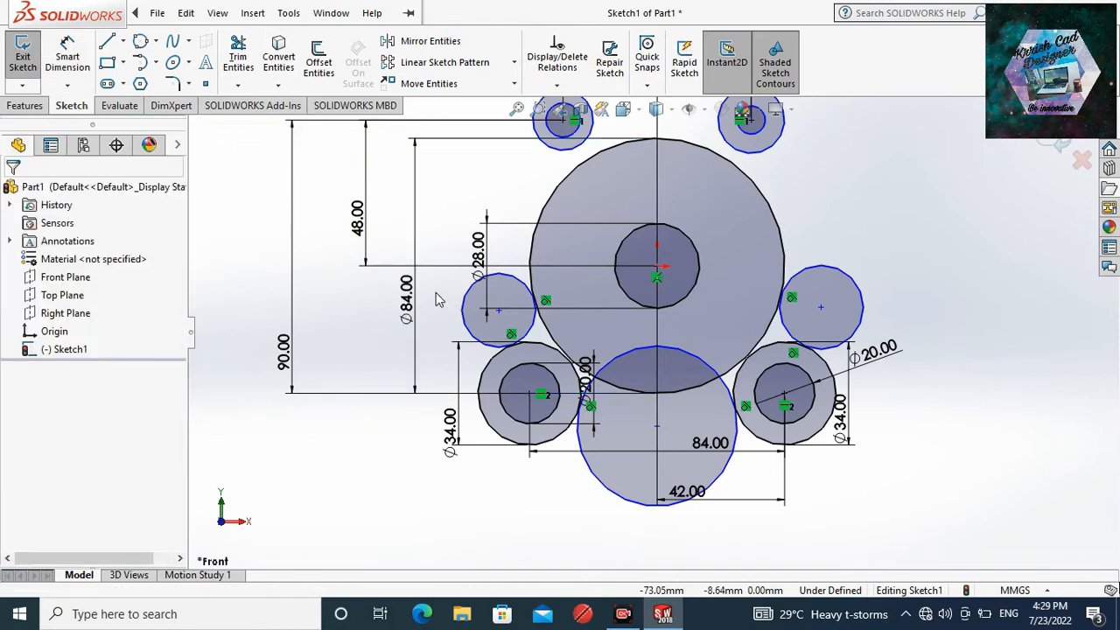
- Dimension the diameter of the tangent circle between the two lower circle pairs and set it to 50 mm
{"action": "left_click", "coordinate": [66, 54]}
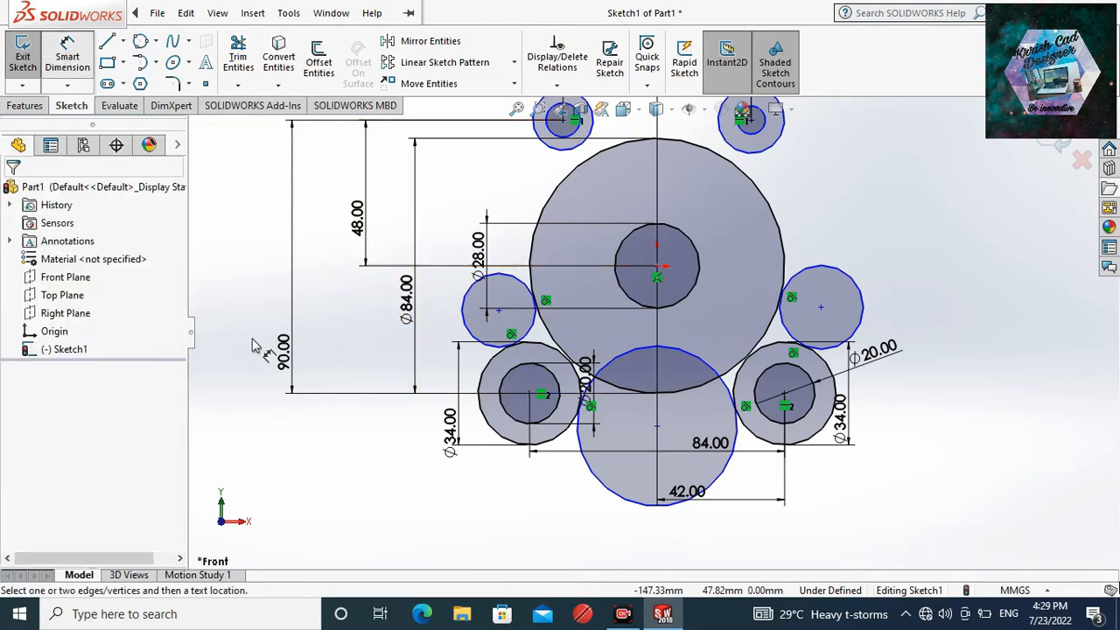
{"action": "left_click", "coordinate": [614, 509]}
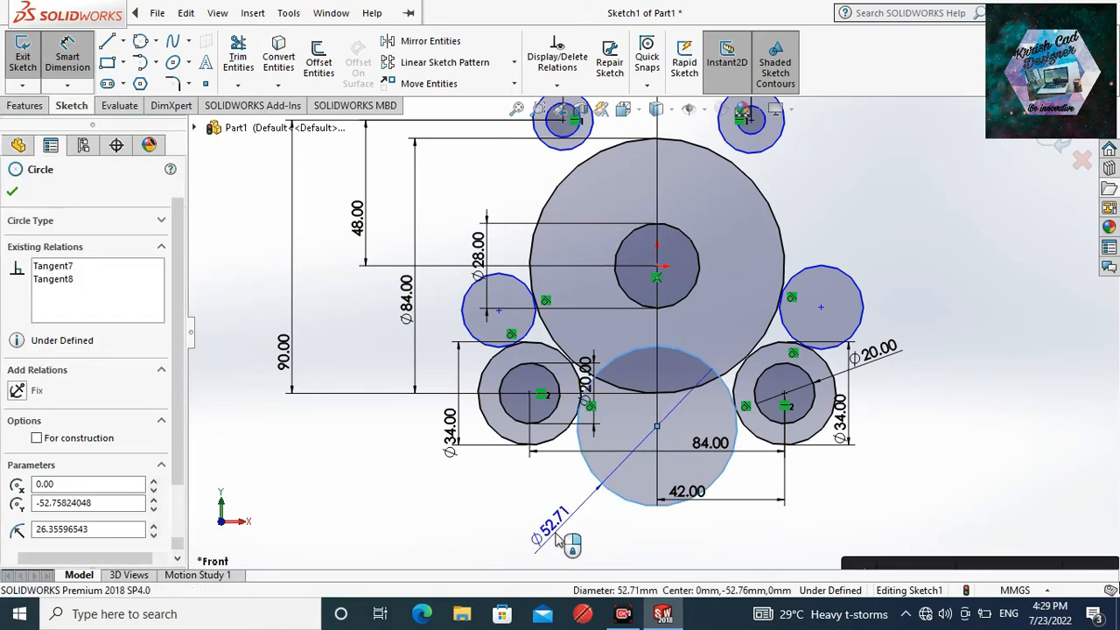
{"action": "left_click", "coordinate": [557, 540]}
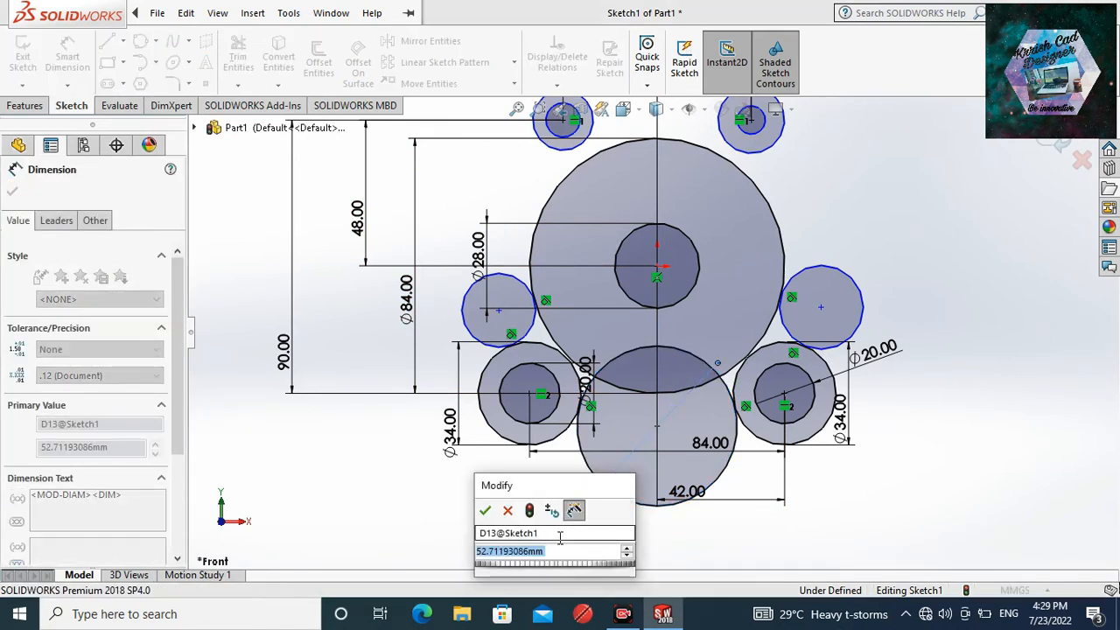
{"action": "type", "text": "66"}
{"action": "key", "text": "Escape"}
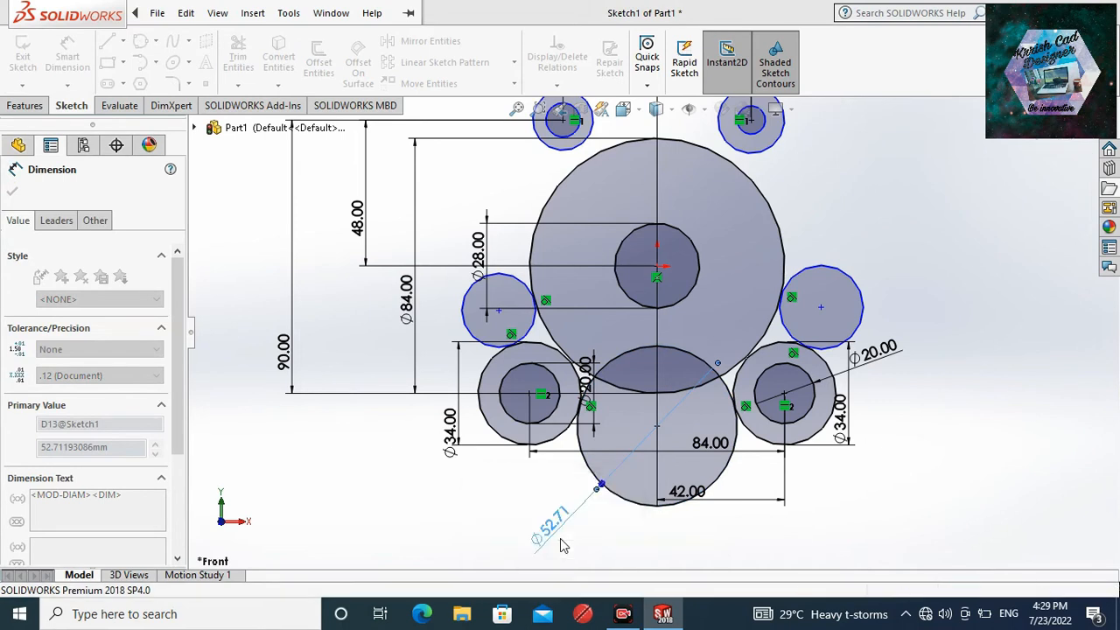
{"action": "type", "text": "50"}
{"action": "key", "text": "Return"}
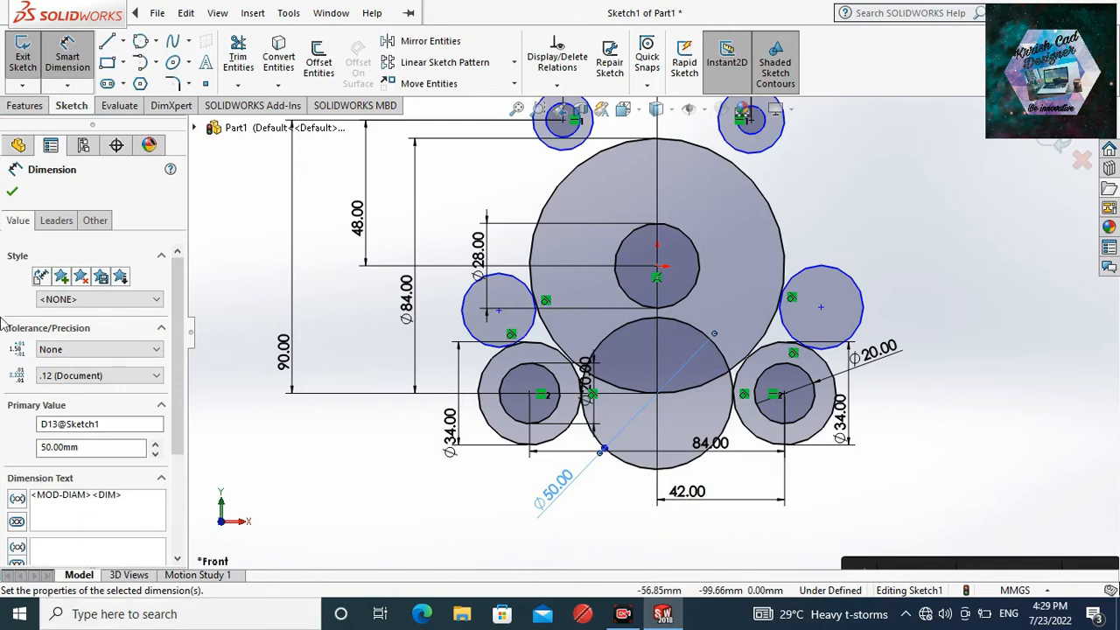
- Dimension the diameter of the tangent circle above the lower-left pair and set it to 24 mm
{"action": "left_click", "coordinate": [447, 332]}
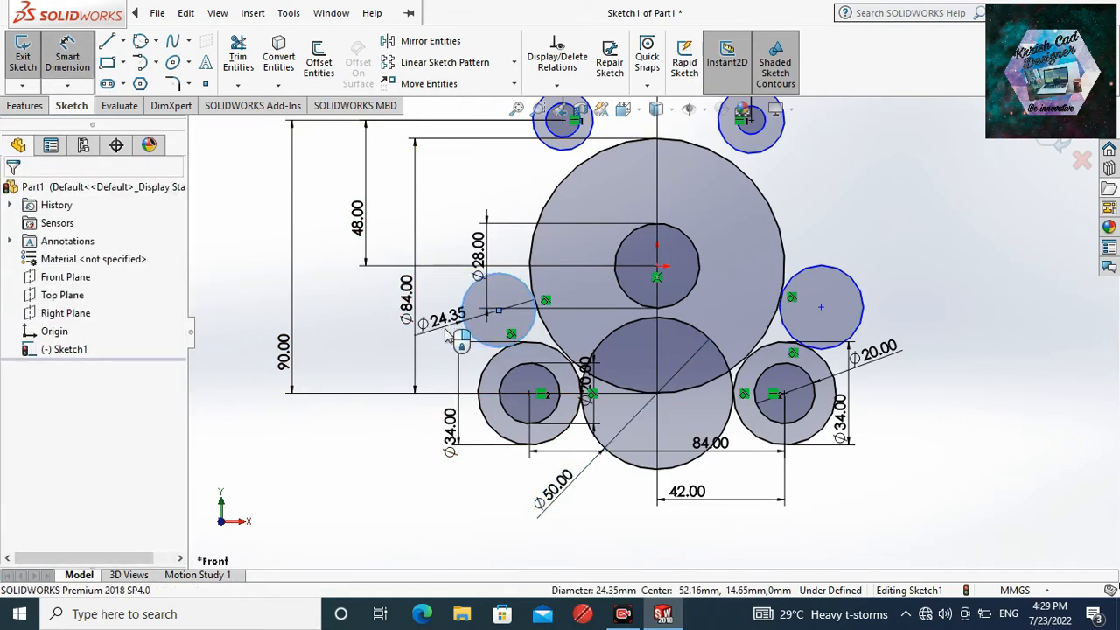
{"action": "left_click", "coordinate": [447, 337]}
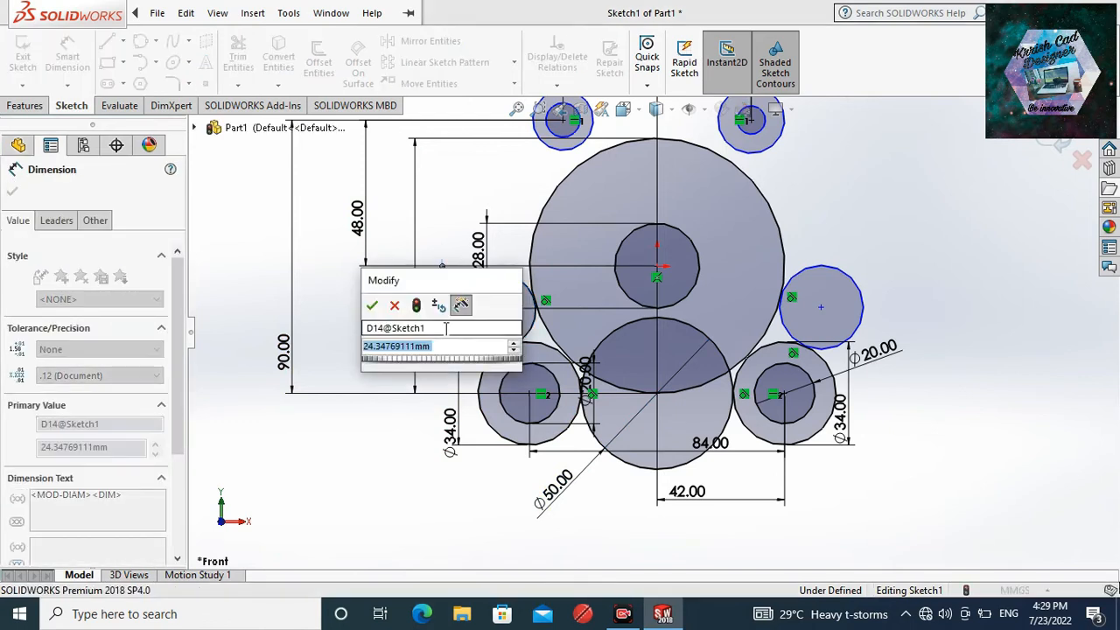
{"action": "type", "text": "24"}
{"action": "key", "text": "Return"}
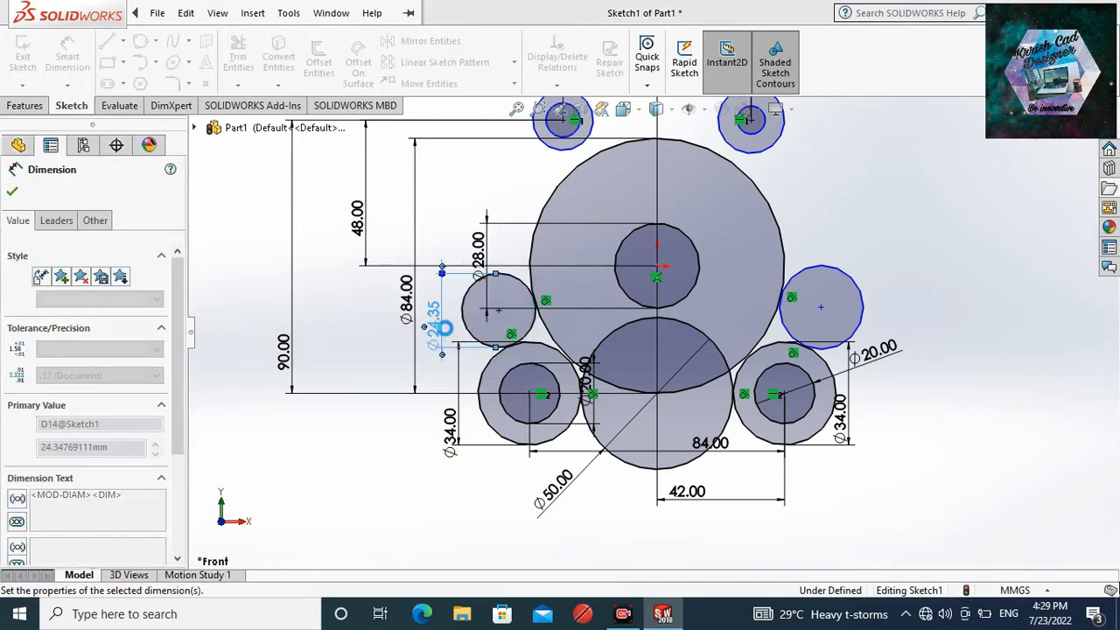
- Dimension the diameter of the tangent circle above the lower-right pair, set it to 24 mm and finish dimensioning
{"action": "left_click", "coordinate": [868, 313]}
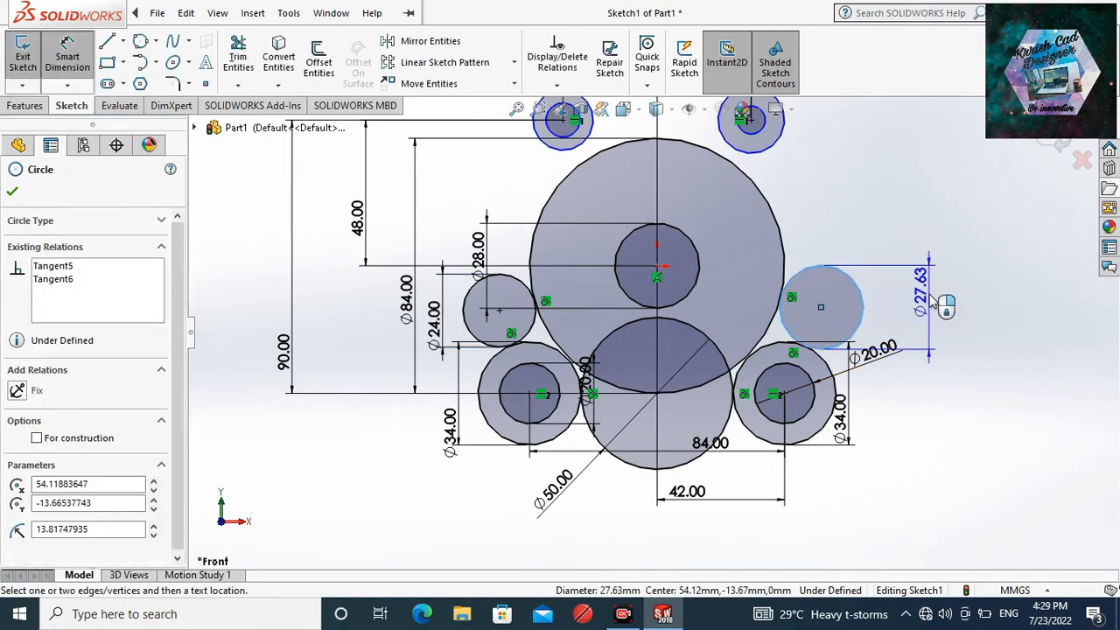
{"action": "left_click", "coordinate": [931, 295]}
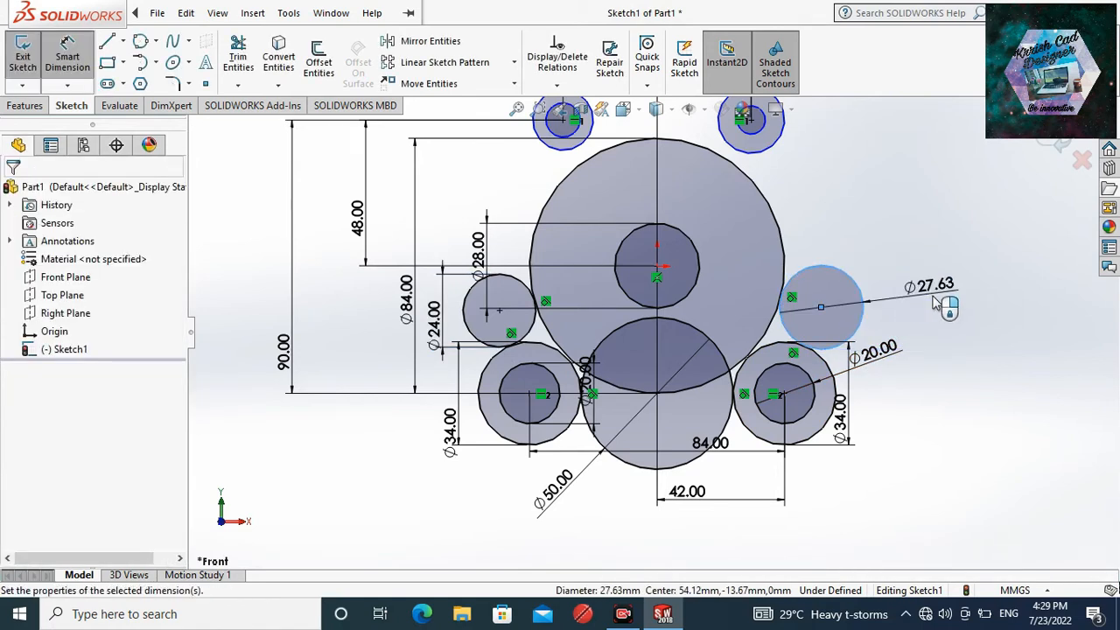
{"action": "type", "text": "24"}
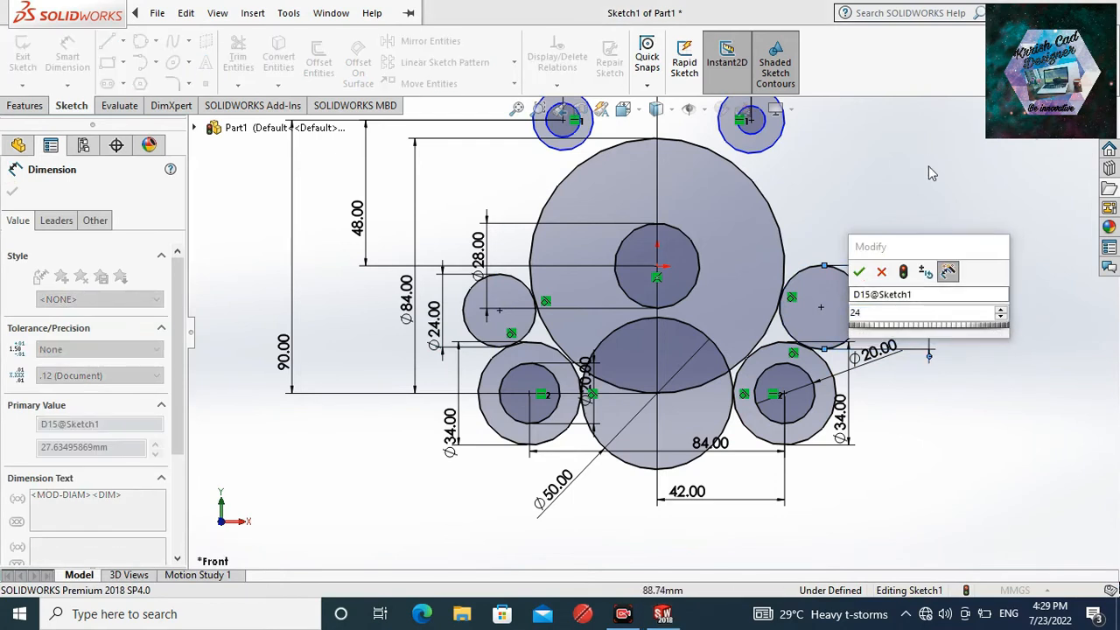
{"action": "left_click", "coordinate": [878, 273]}
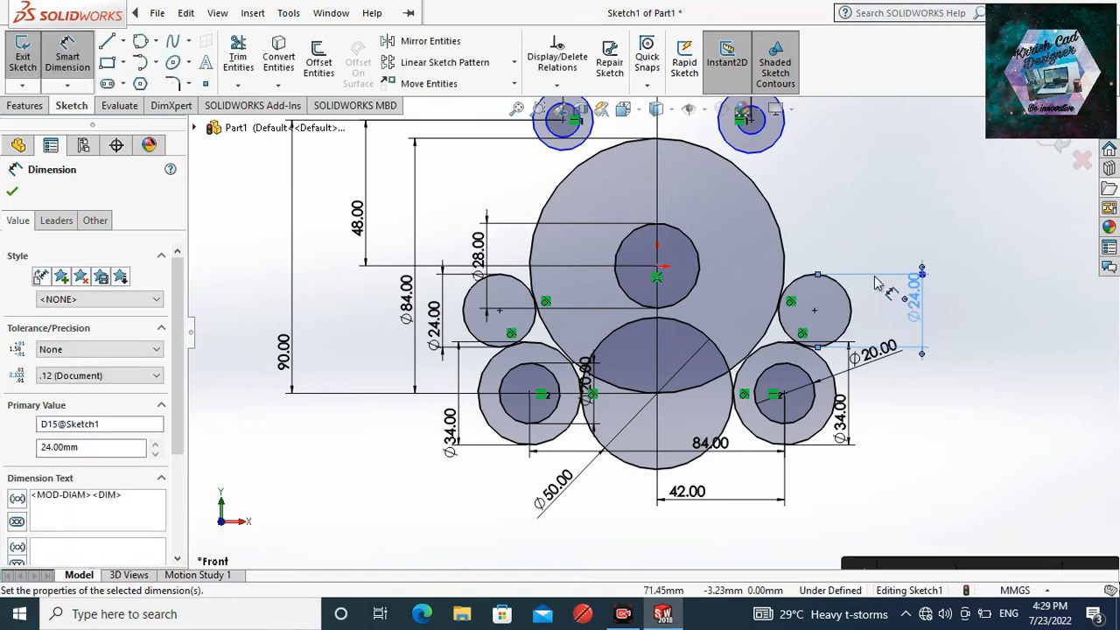
{"action": "left_click", "coordinate": [11, 191]}
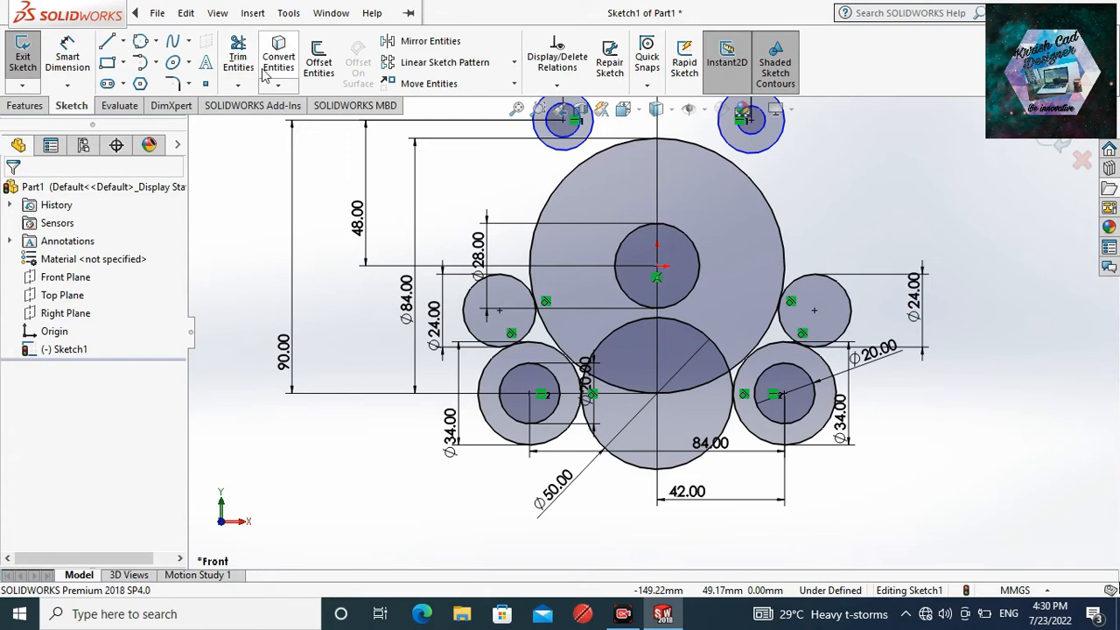
- Trim the outer portions of both 24 mm tangent circles so only the connecting arcs to the large central circle remain
{"action": "left_click", "coordinate": [239, 54]}
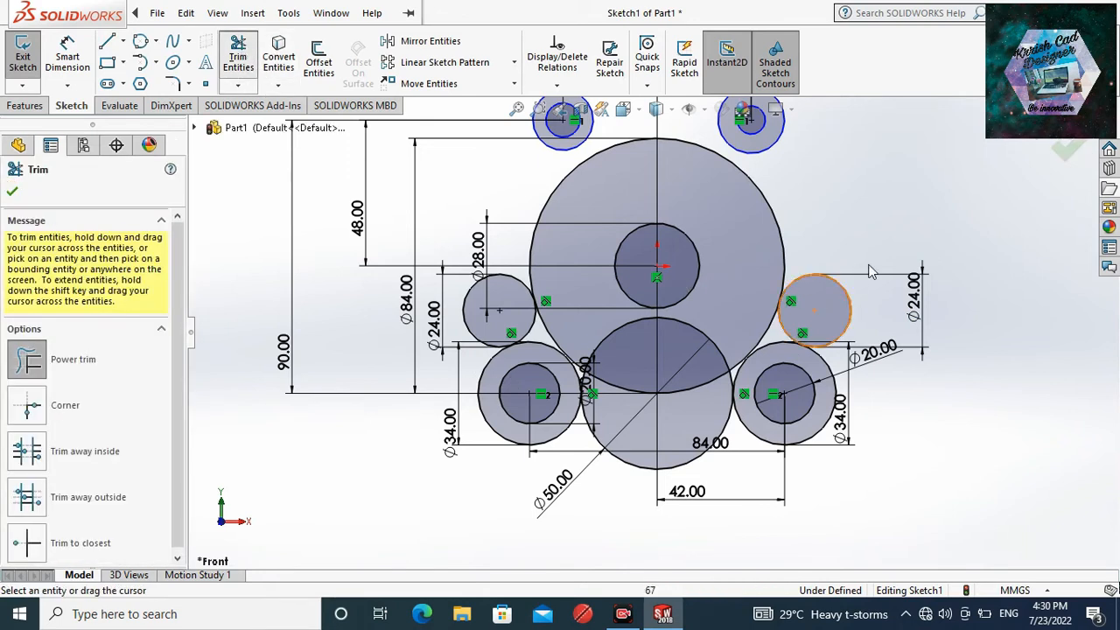
{"action": "left_click", "coordinate": [846, 311]}
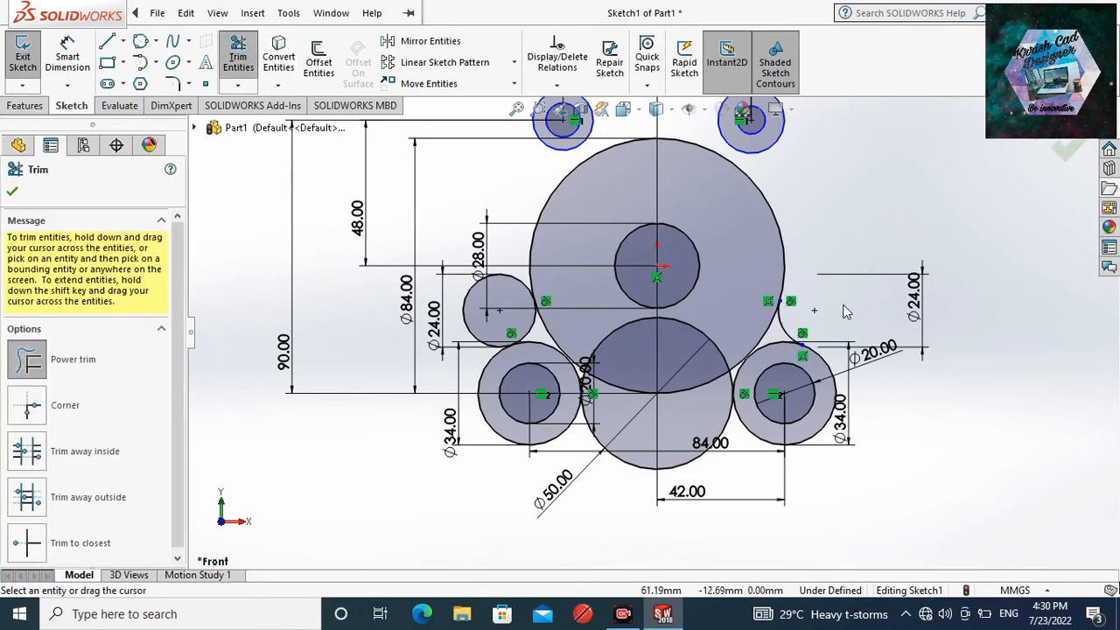
{"action": "left_click", "coordinate": [465, 306]}
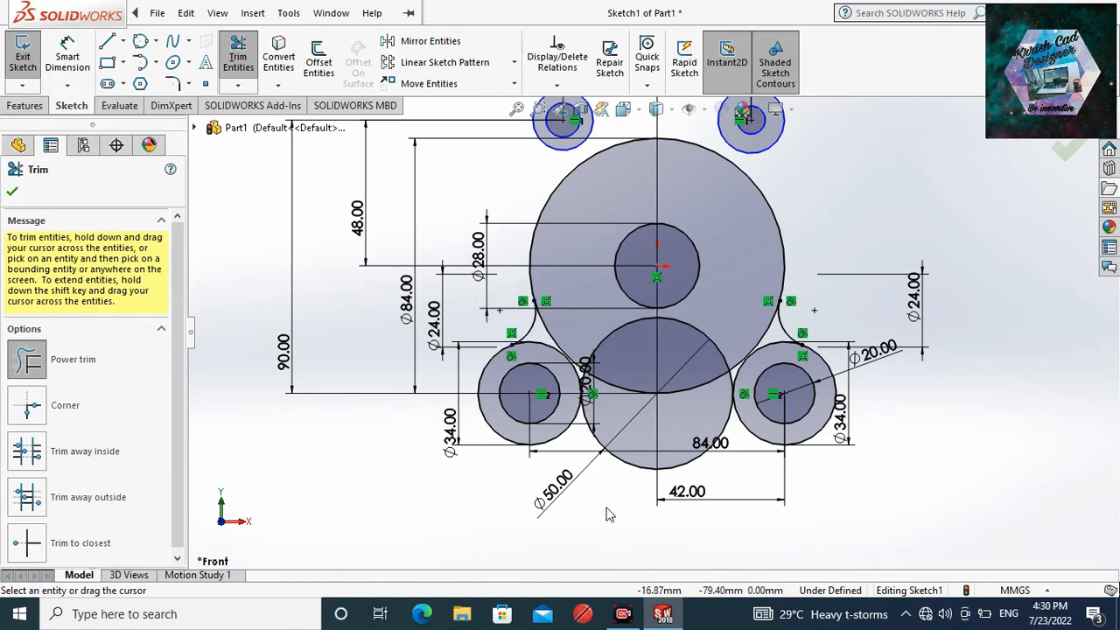
- Trim the lower part of the 50 mm circle and the lower portion of the 84 mm central circle between the connecting arcs
{"action": "left_click_drag", "start_coordinate": [610, 511], "coordinate": [633, 462]}
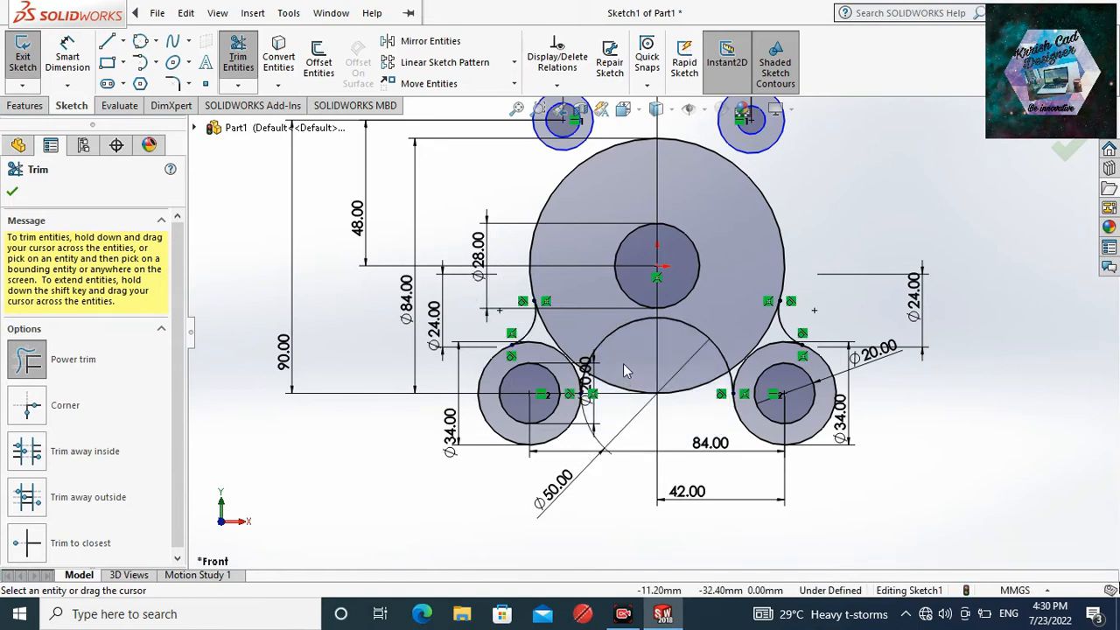
{"action": "left_click_drag", "start_coordinate": [625, 371], "coordinate": [636, 402]}
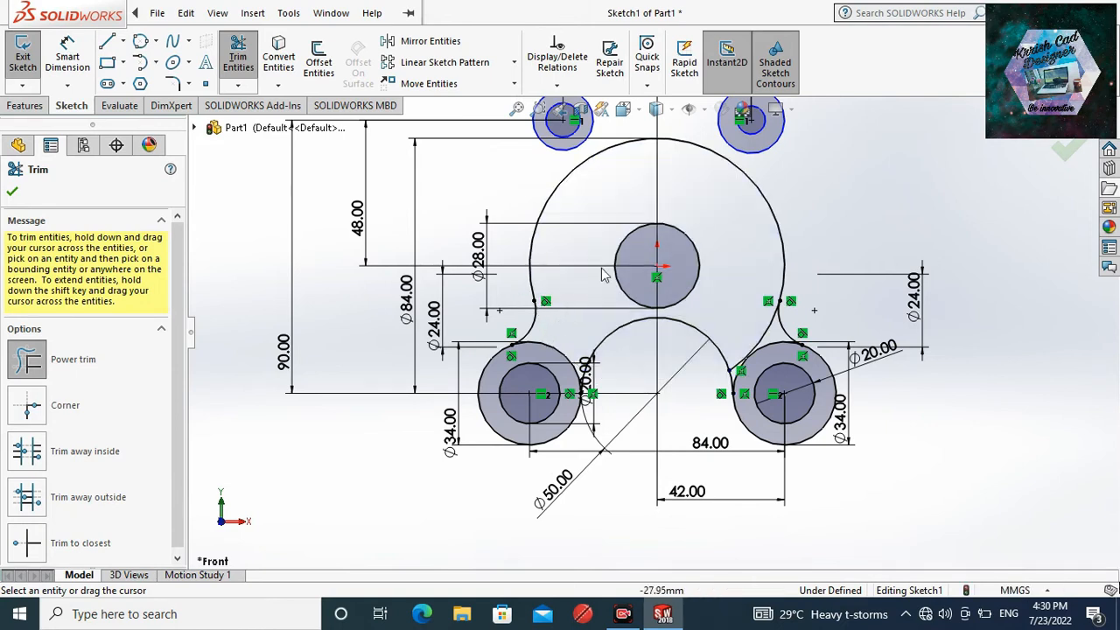
{"action": "left_click_drag", "start_coordinate": [731, 300], "coordinate": [767, 329]}
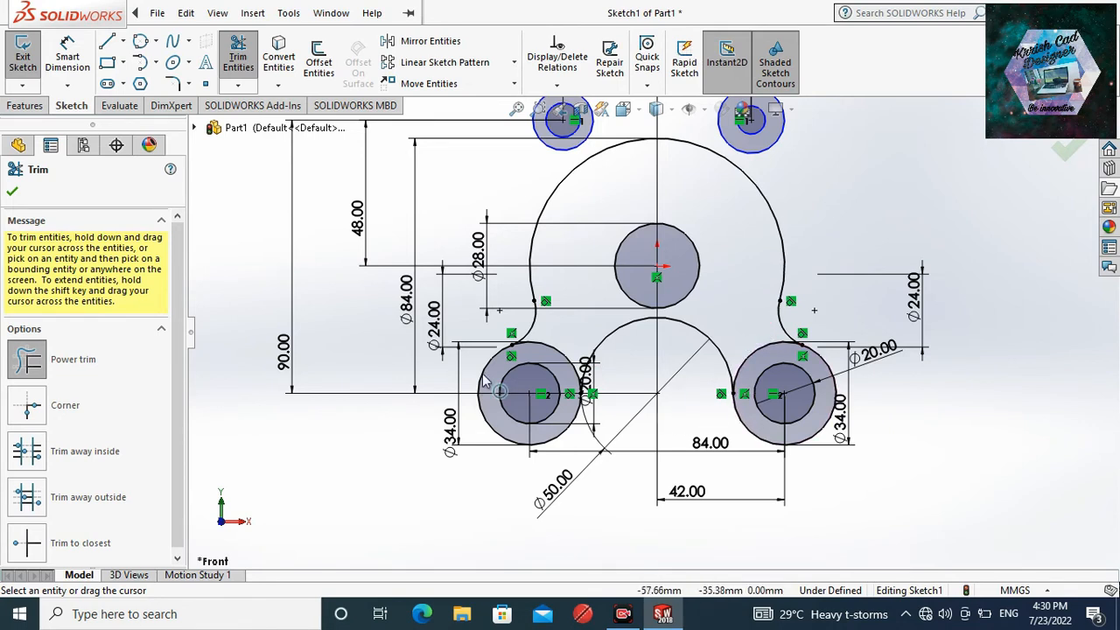
- Trim the inner portions of the two lower 34 mm circles to open them into the body, and finish trimming
{"action": "left_click", "coordinate": [560, 363]}
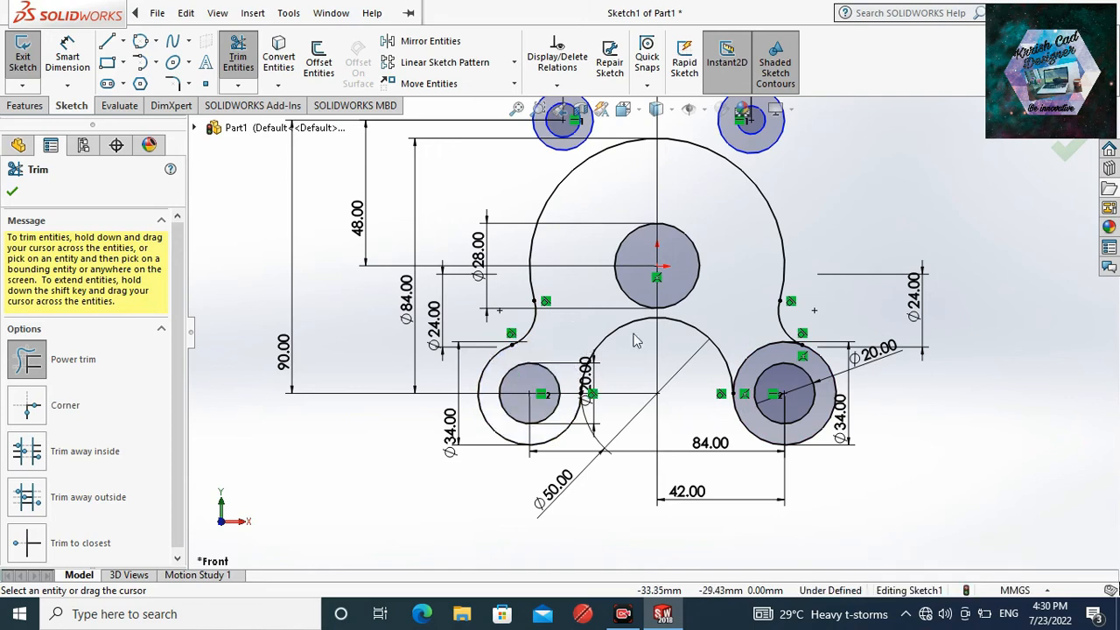
{"action": "left_click", "coordinate": [758, 358]}
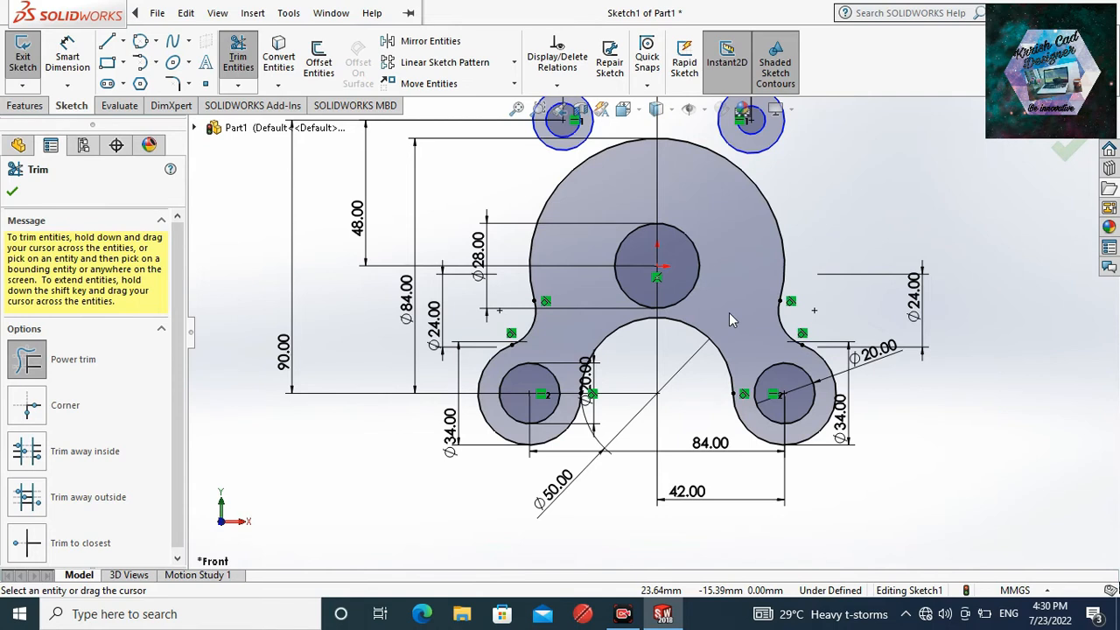
{"action": "scroll", "coordinate": [729, 312], "scroll_direction": "up", "scroll_amount": 3}
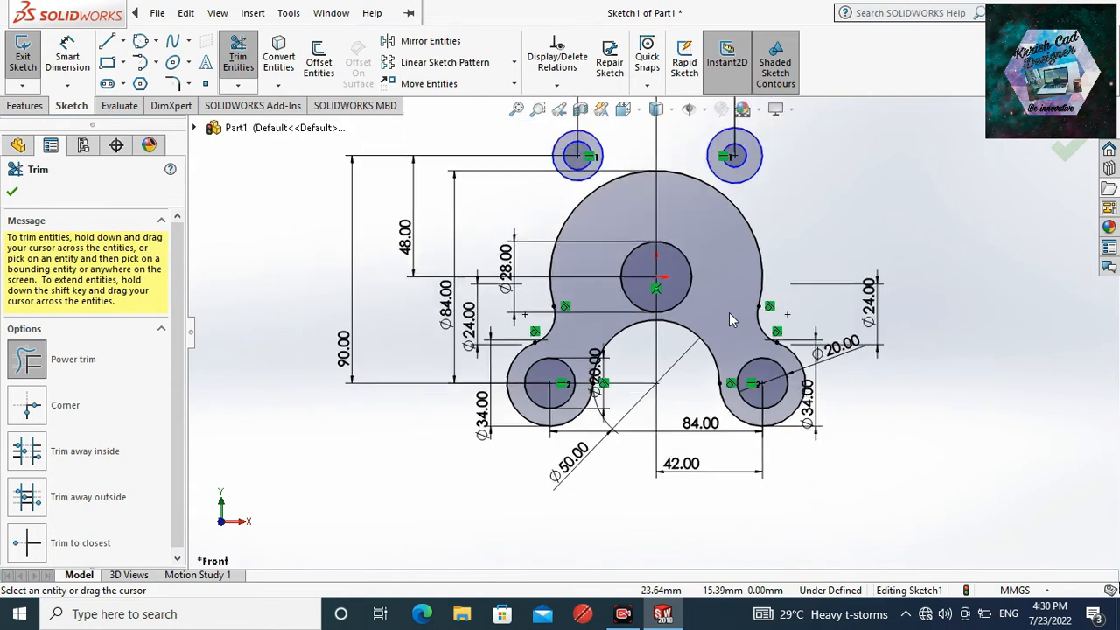
{"action": "left_click", "coordinate": [13, 192]}
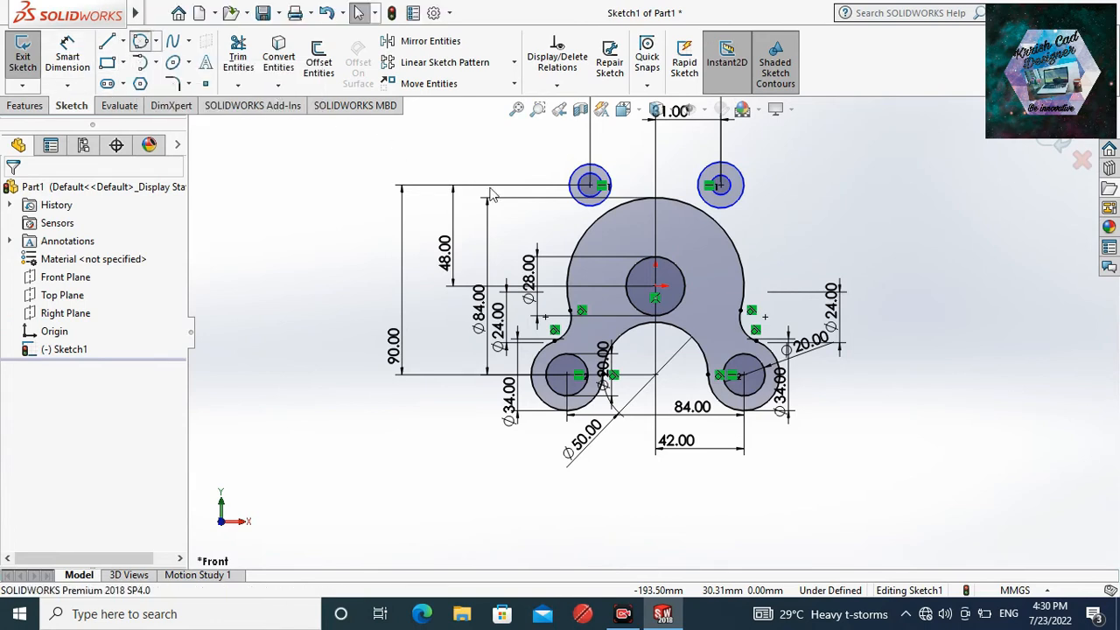
- Sketch a three-point circle of about 83 mm diameter tangent to the far outer sides of both upper circle pairs
{"action": "left_click", "coordinate": [140, 44]}
{"action": "left_click", "coordinate": [576, 196]}
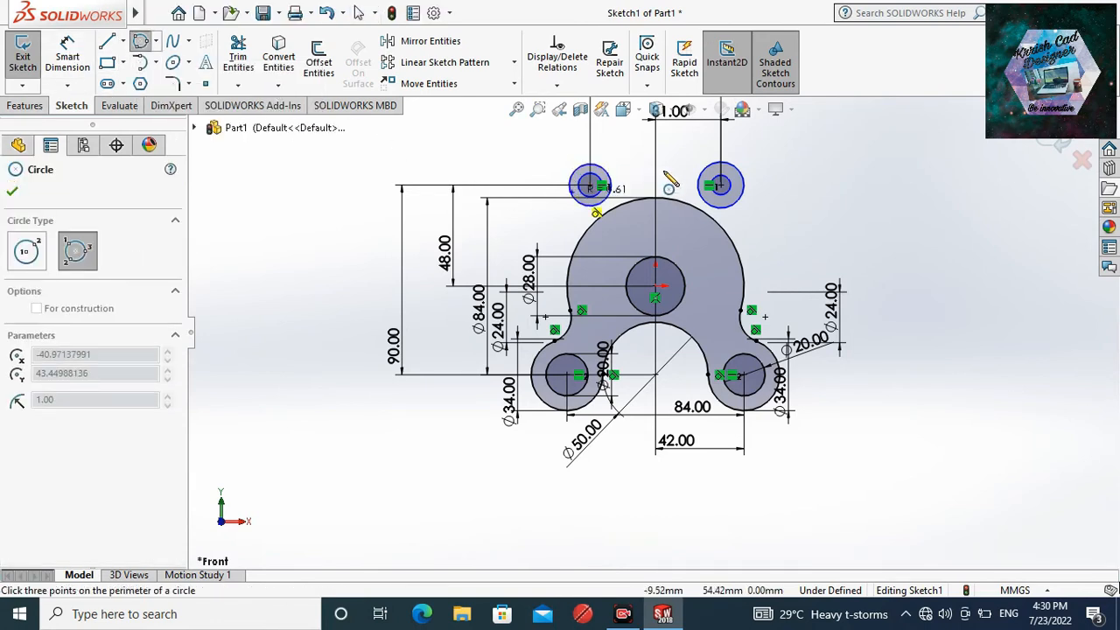
{"action": "left_click", "coordinate": [745, 194]}
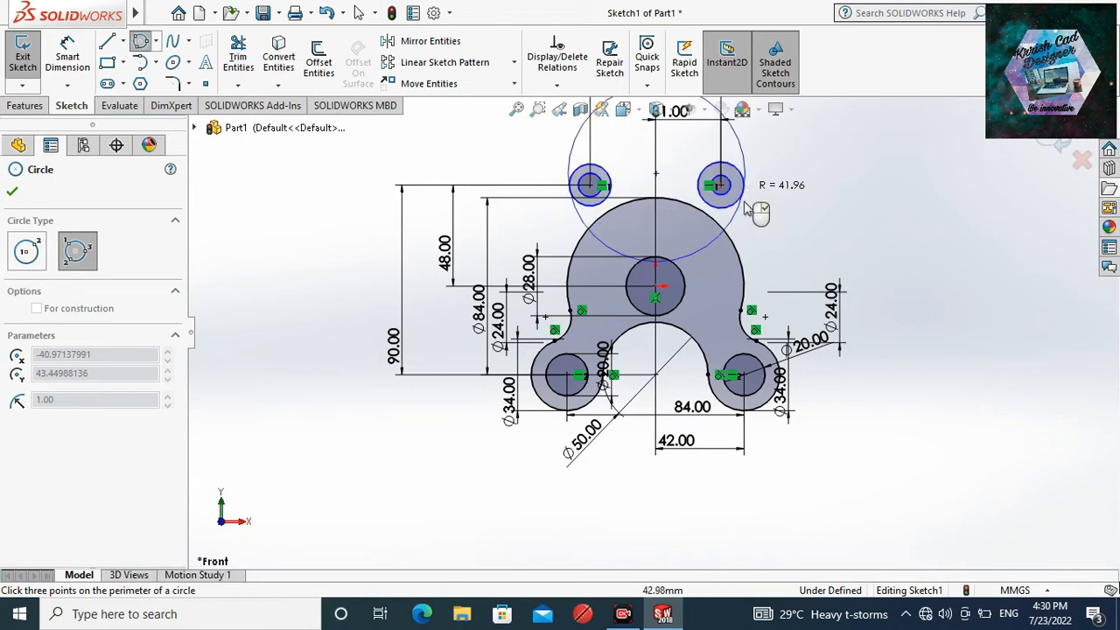
{"action": "left_click", "coordinate": [711, 260]}
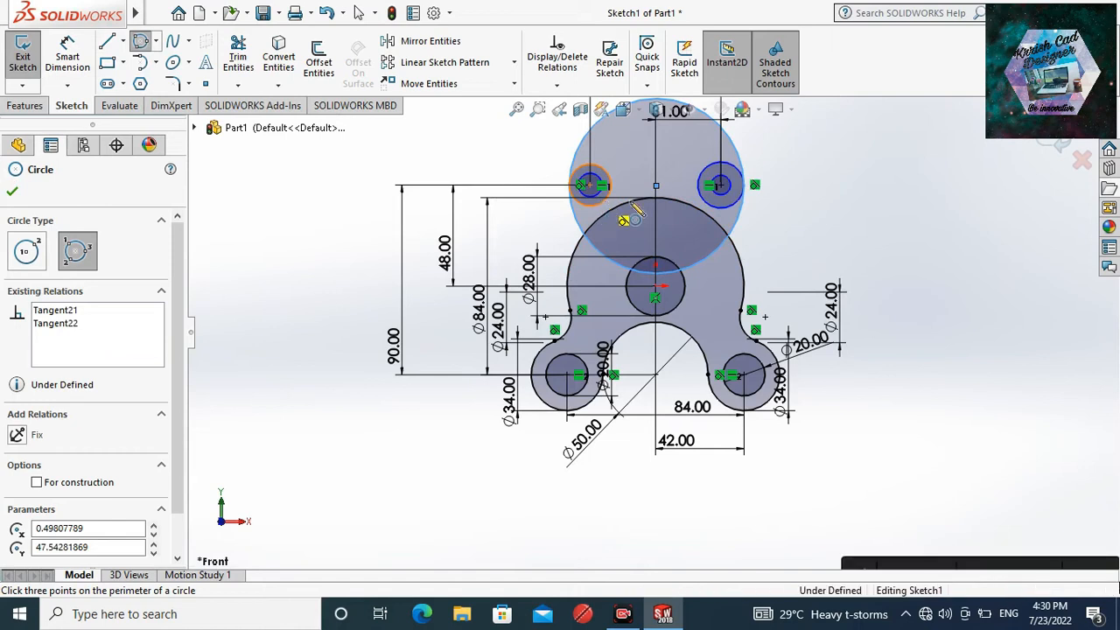
- Sketch a three-point circle of about 22 mm radius between the two upper pairs, tangent to their facing inner sides
{"action": "left_click", "coordinate": [602, 207]}
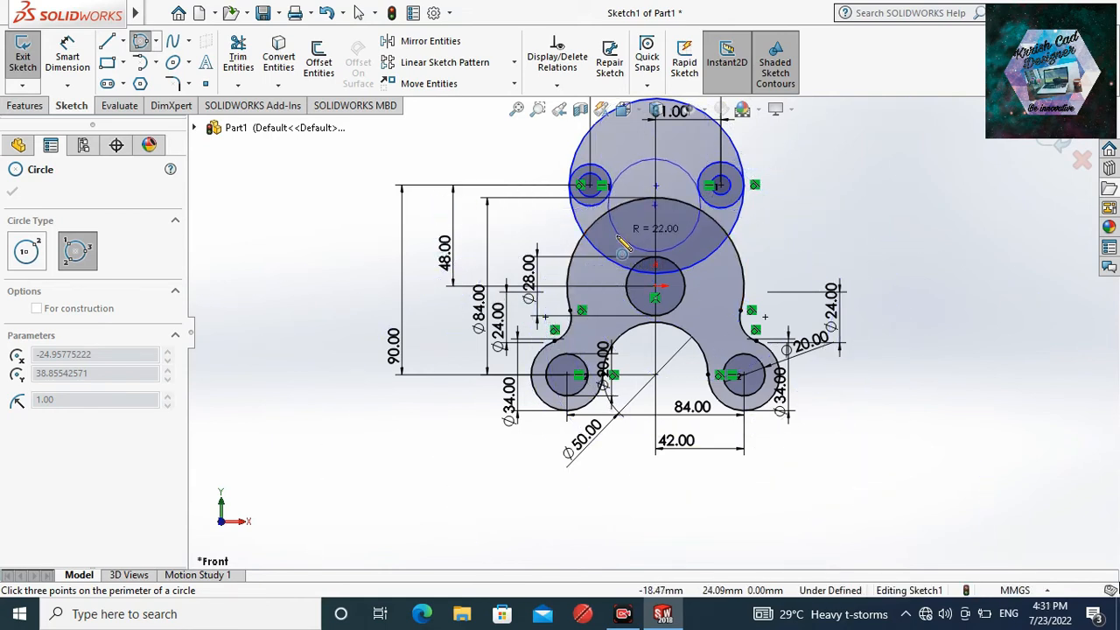
{"action": "left_click", "coordinate": [622, 247]}
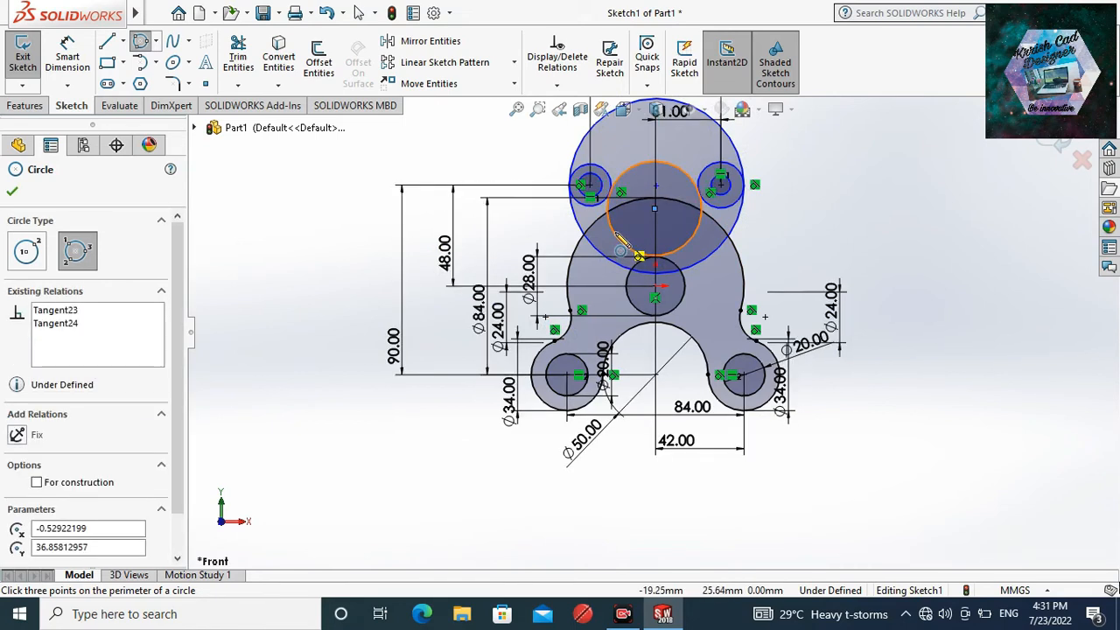
{"action": "key", "text": "Escape"}
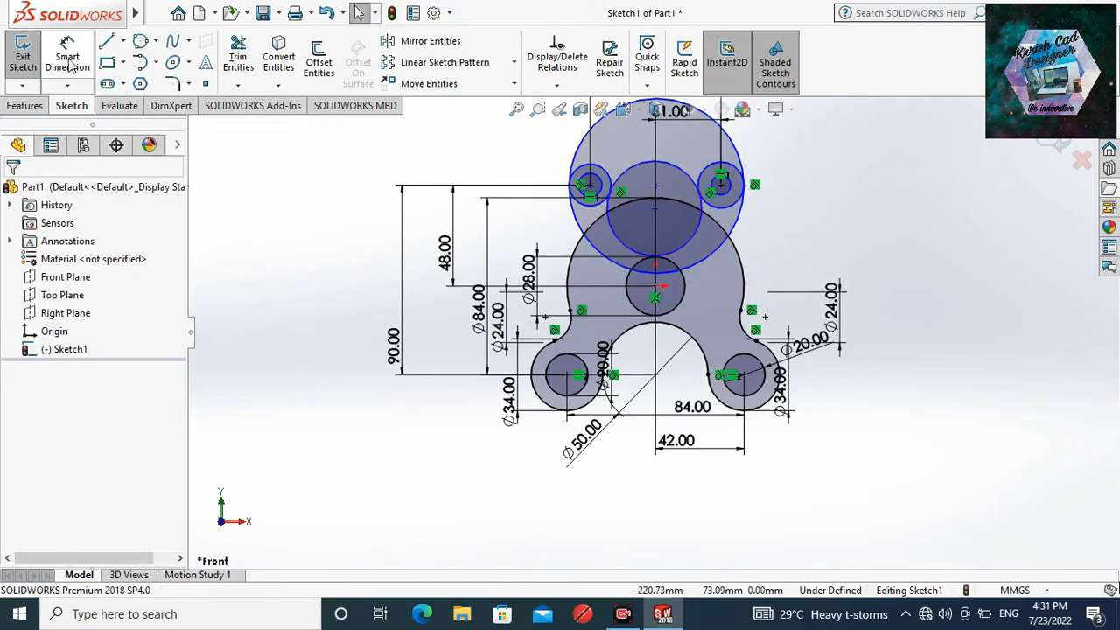
- Dimension the diameter of the large circle enclosing the upper pairs and set it to 96 mm
{"action": "left_click", "coordinate": [68, 57]}
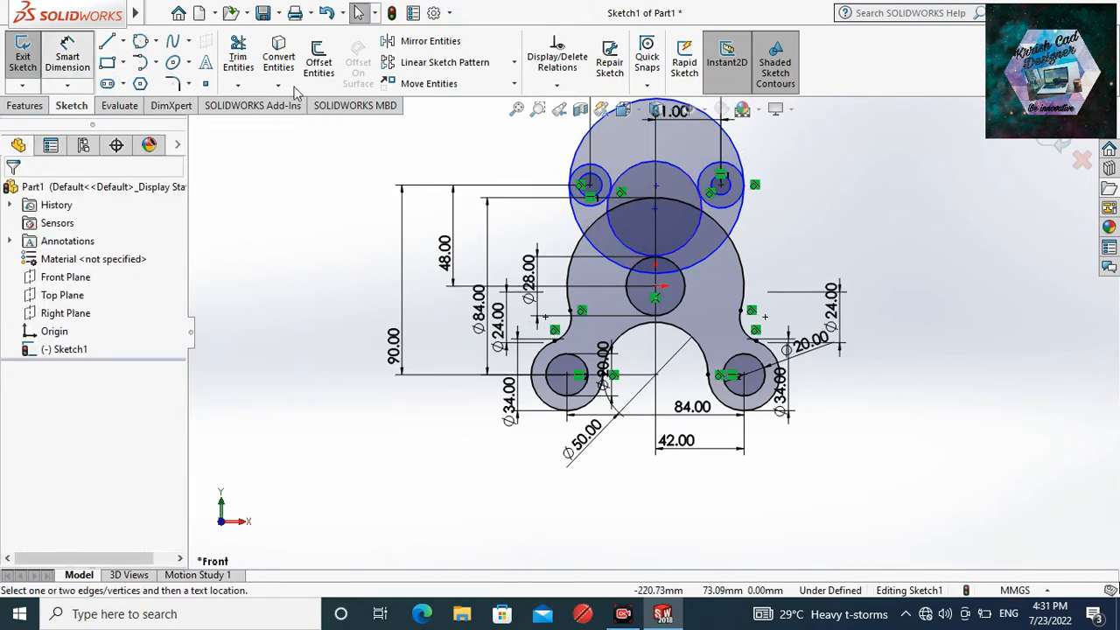
{"action": "left_click", "coordinate": [568, 224]}
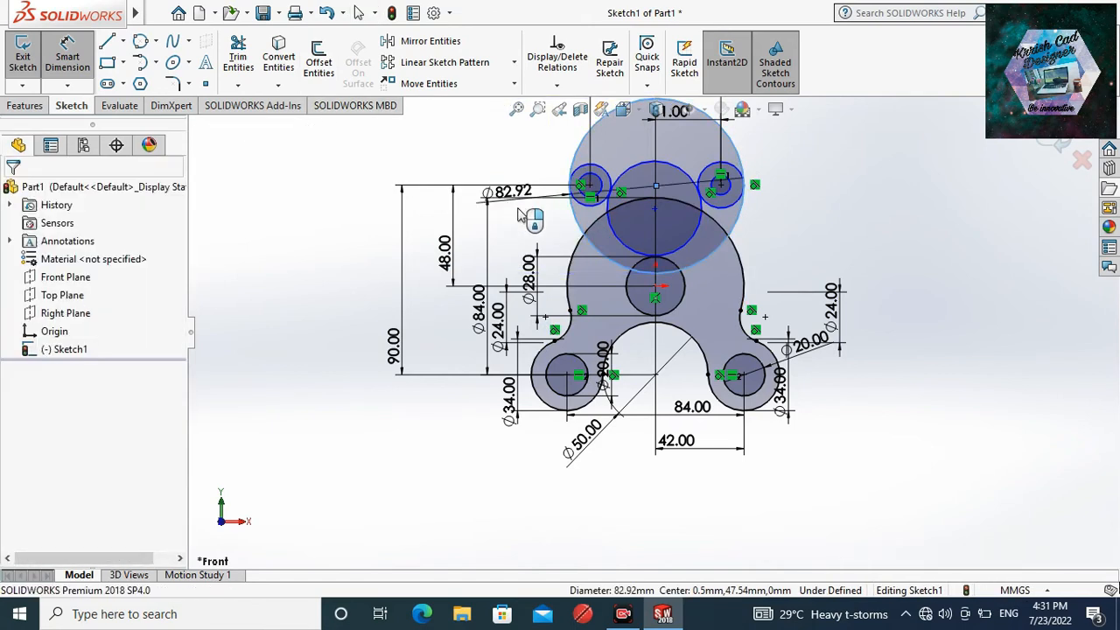
{"action": "left_click", "coordinate": [522, 215]}
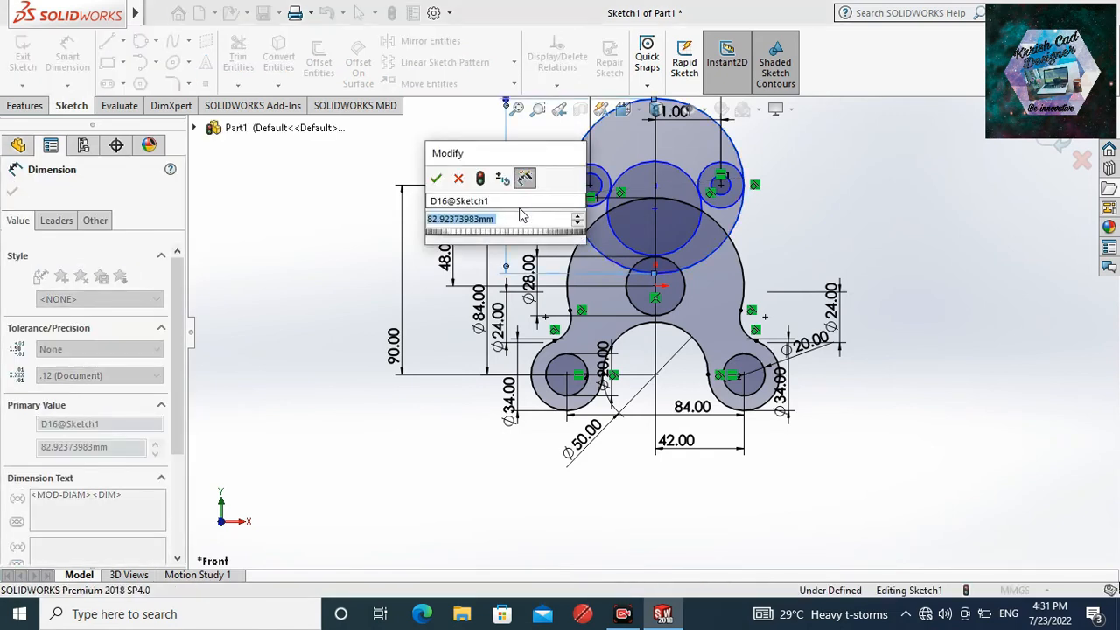
{"action": "type", "text": "96"}
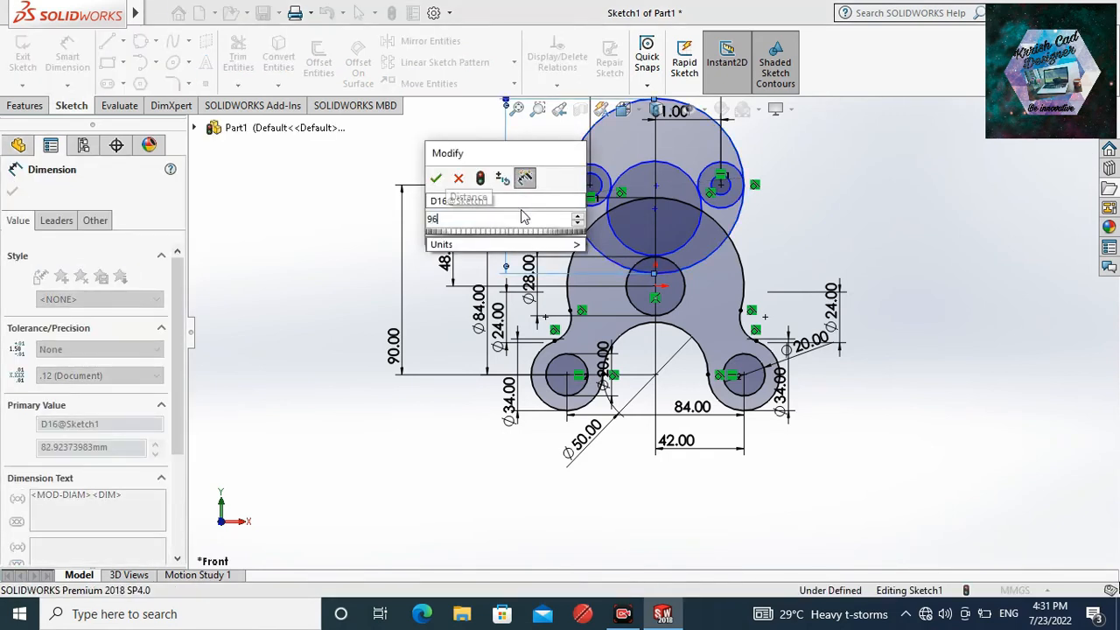
{"action": "key", "text": "Escape"}
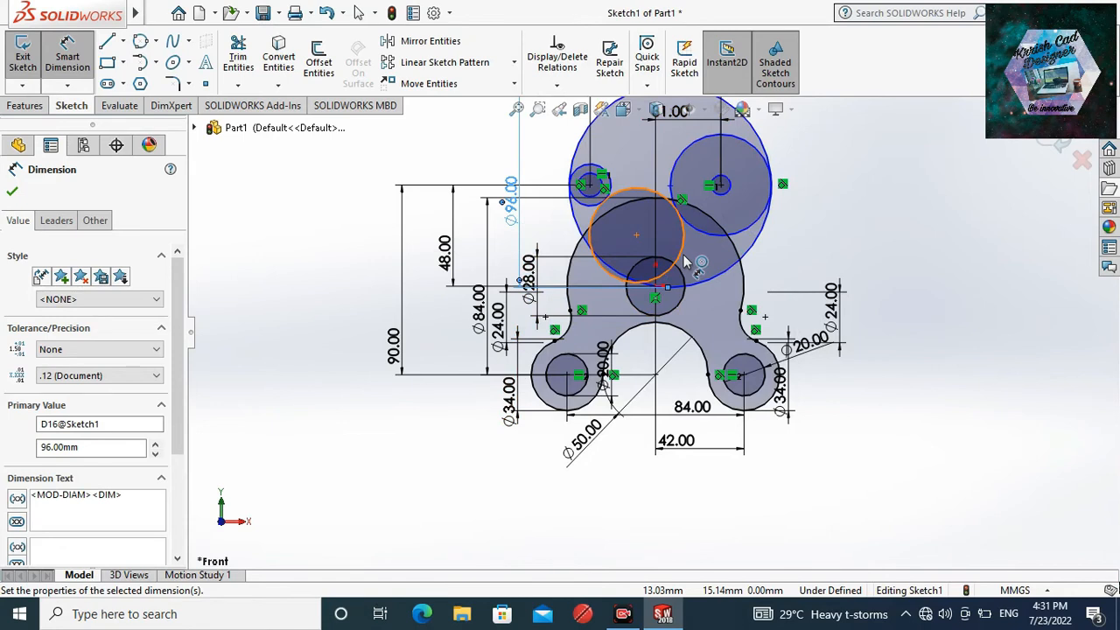
{"action": "scroll", "coordinate": [707, 238], "scroll_direction": "up", "scroll_amount": 1}
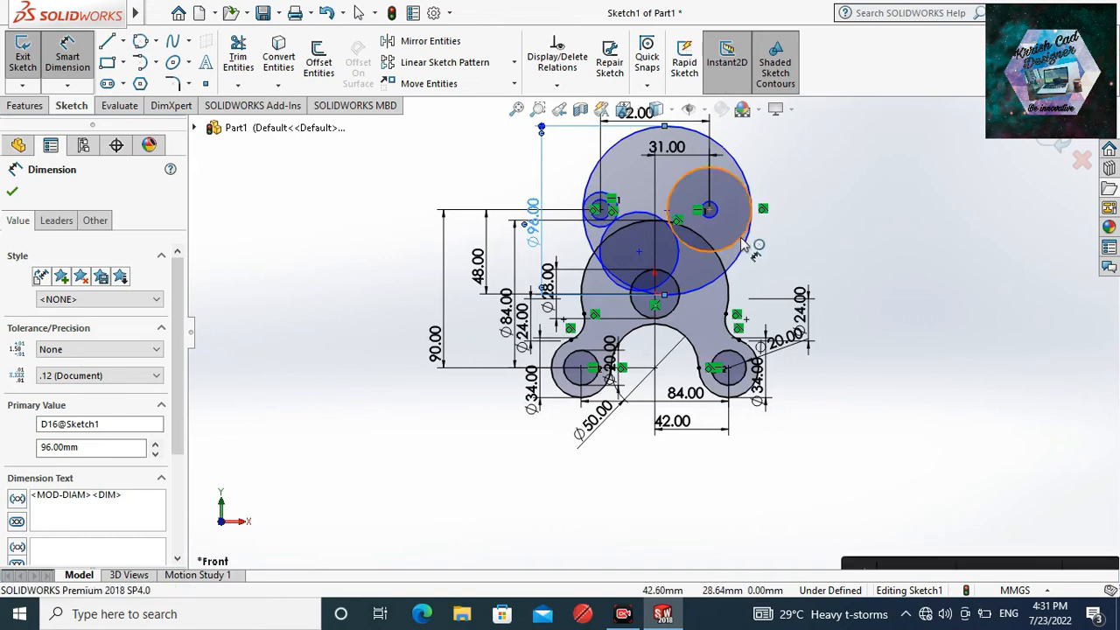
- Dimension the outer circles of both upper pairs and set each diameter to 22 mm
{"action": "left_click", "coordinate": [742, 243]}
{"action": "left_click", "coordinate": [797, 221]}
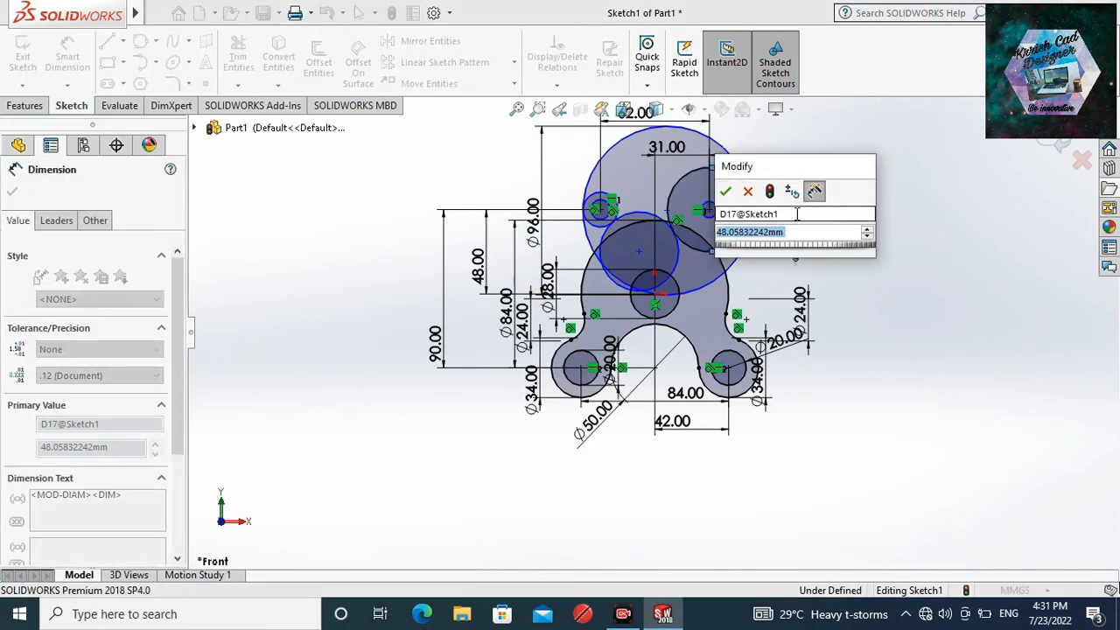
{"action": "type", "text": "24"}
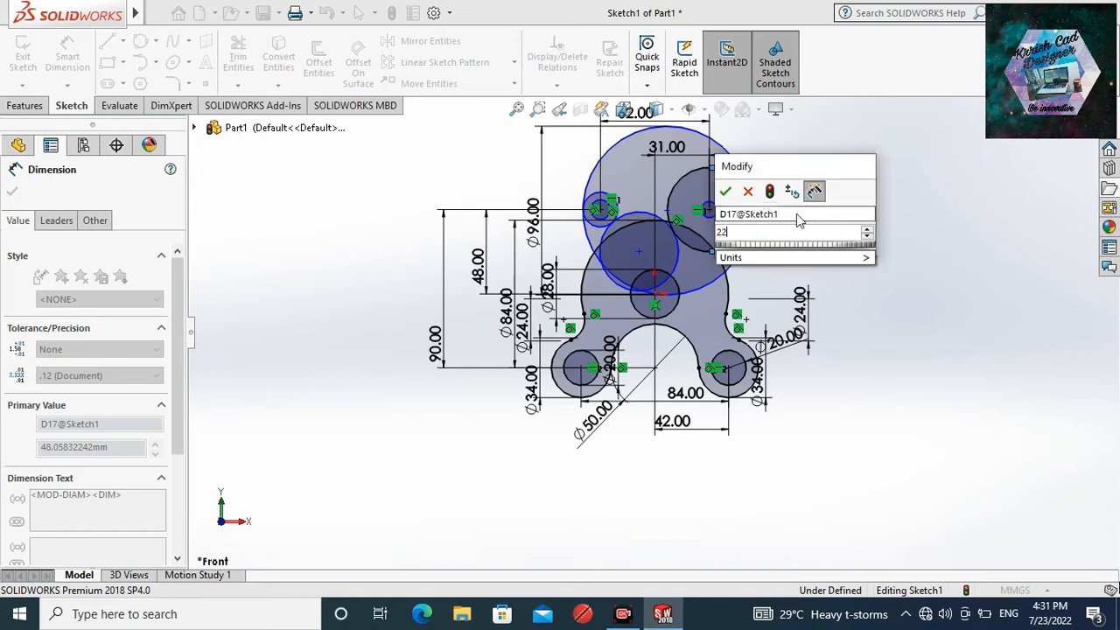
{"action": "key", "text": "Return"}
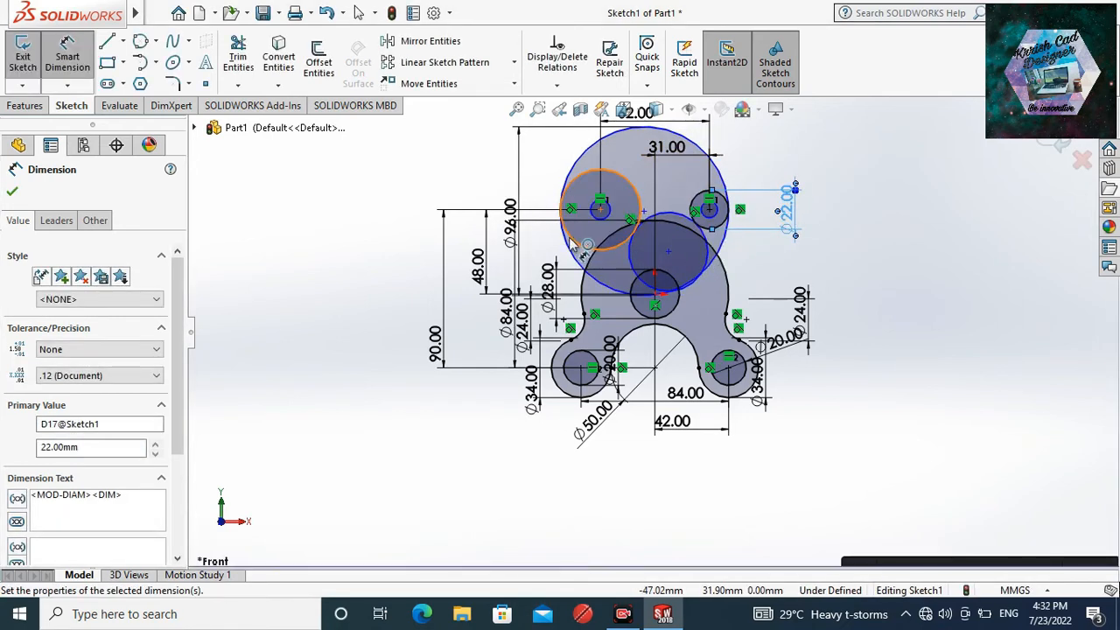
{"action": "left_click", "coordinate": [451, 188]}
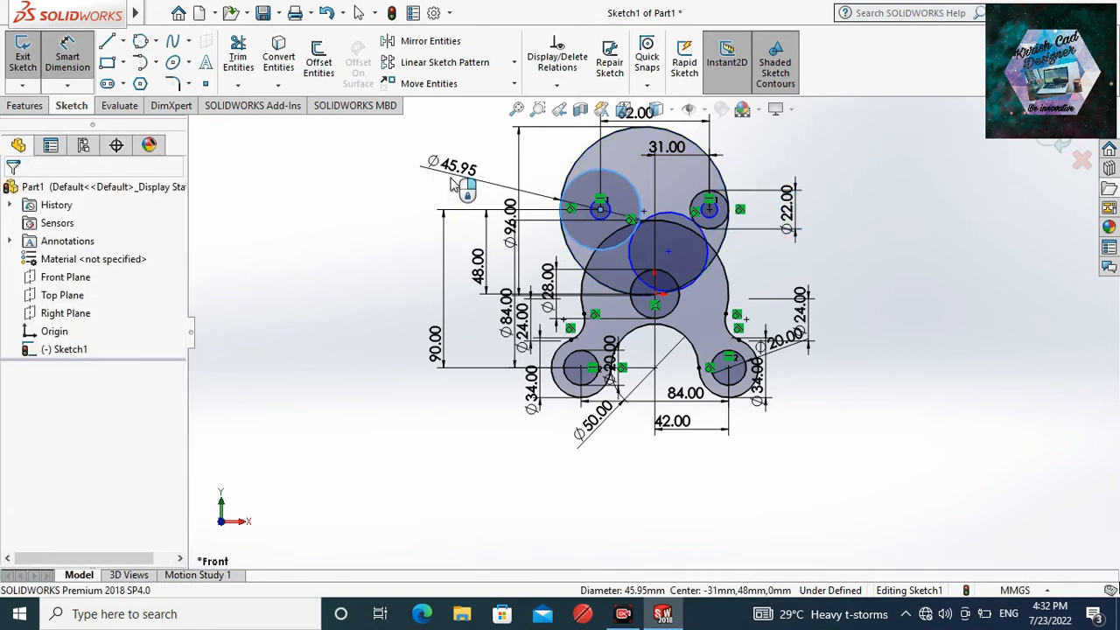
{"action": "left_click", "coordinate": [450, 184]}
{"action": "type", "text": "22"}
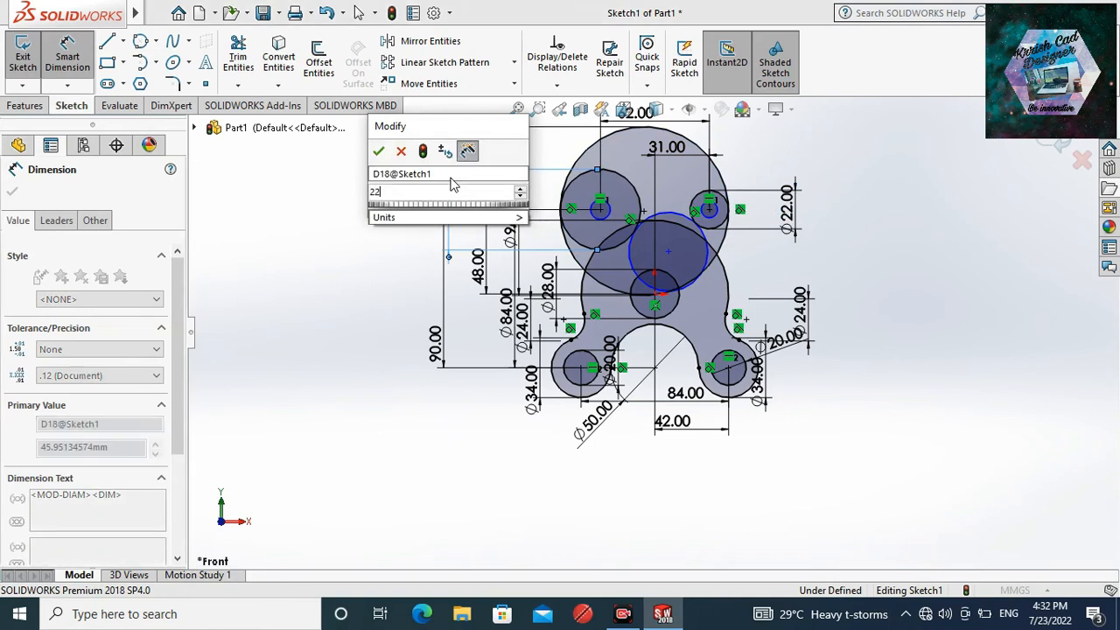
{"action": "key", "text": "Escape"}
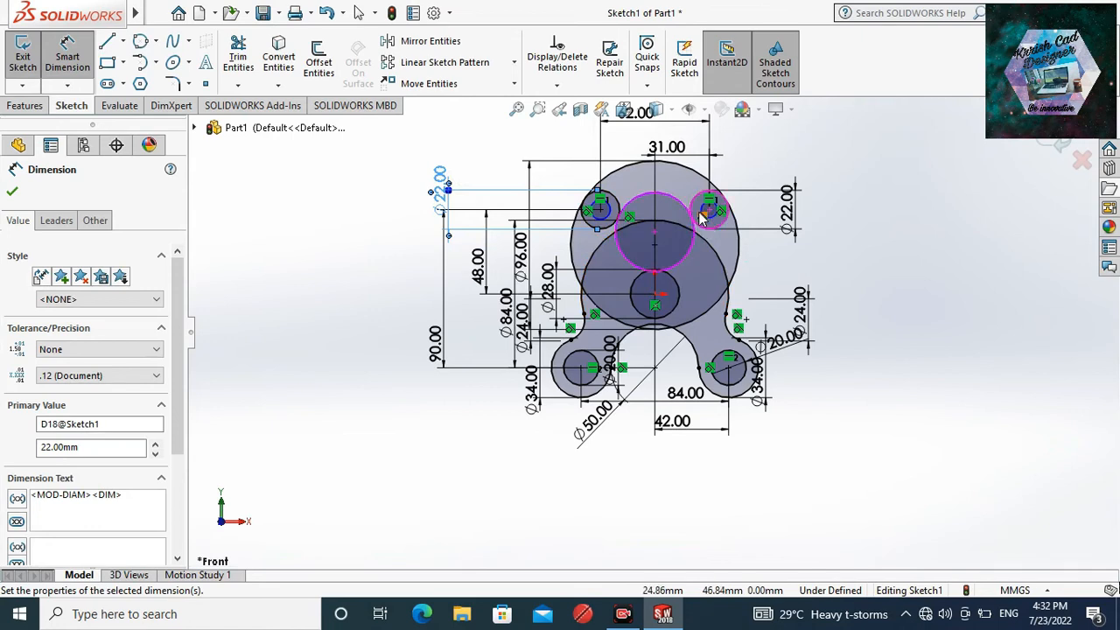
- Dimension the inner circle of the upper-right pair and set its diameter to 10 mm
{"action": "scroll", "coordinate": [689, 248], "scroll_direction": "down", "scroll_amount": 3}
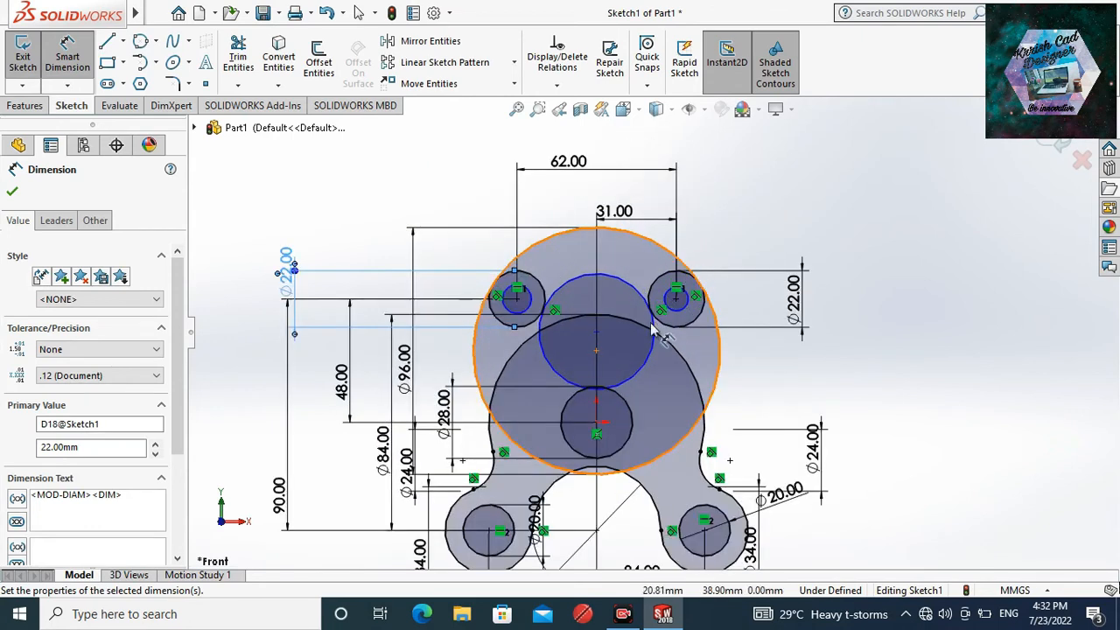
{"action": "scroll", "coordinate": [674, 311], "scroll_direction": "down", "scroll_amount": 2}
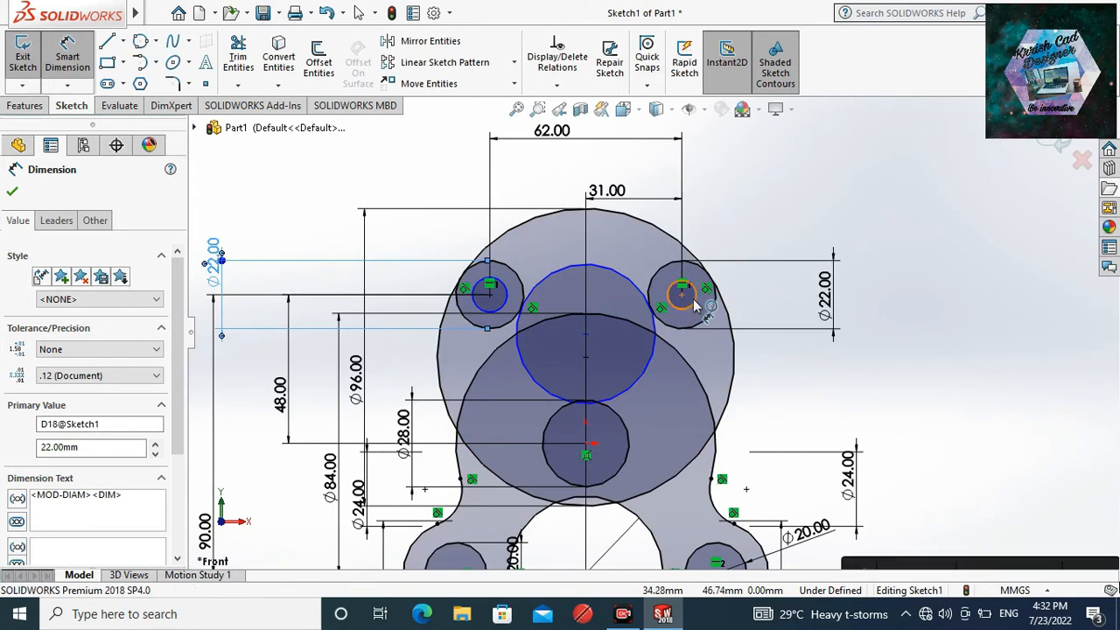
{"action": "left_click", "coordinate": [689, 287]}
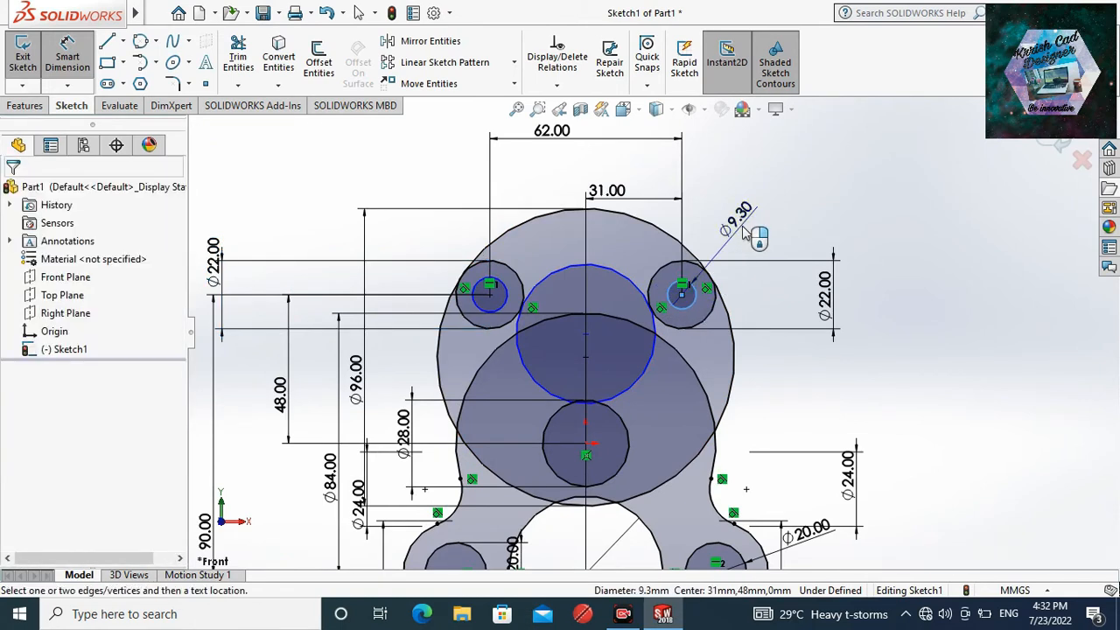
{"action": "left_click", "coordinate": [744, 232]}
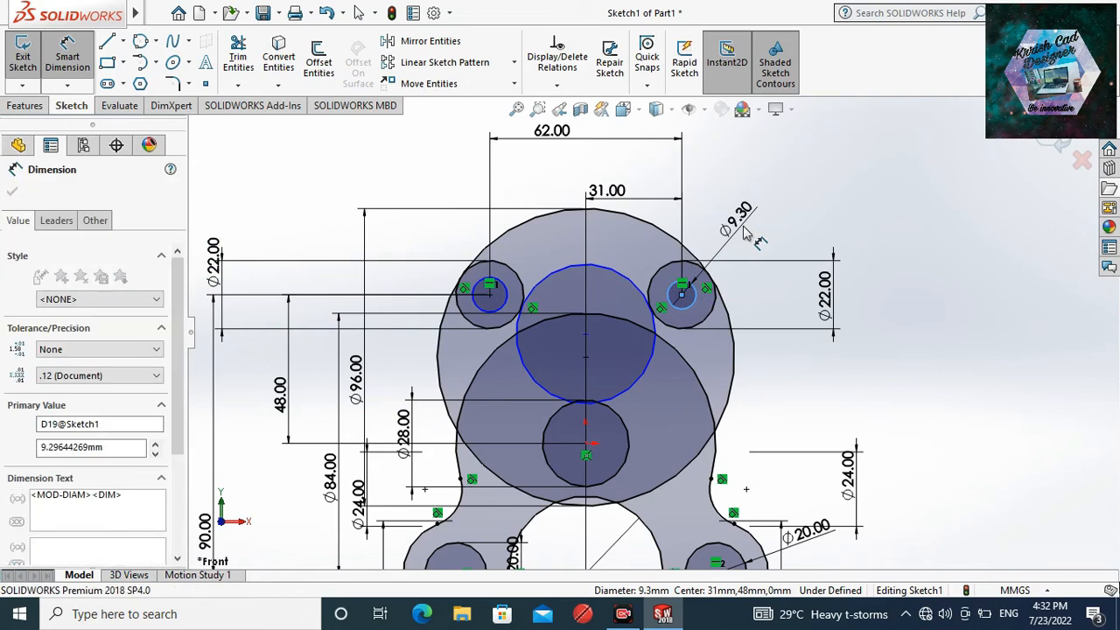
{"action": "type", "text": "10"}
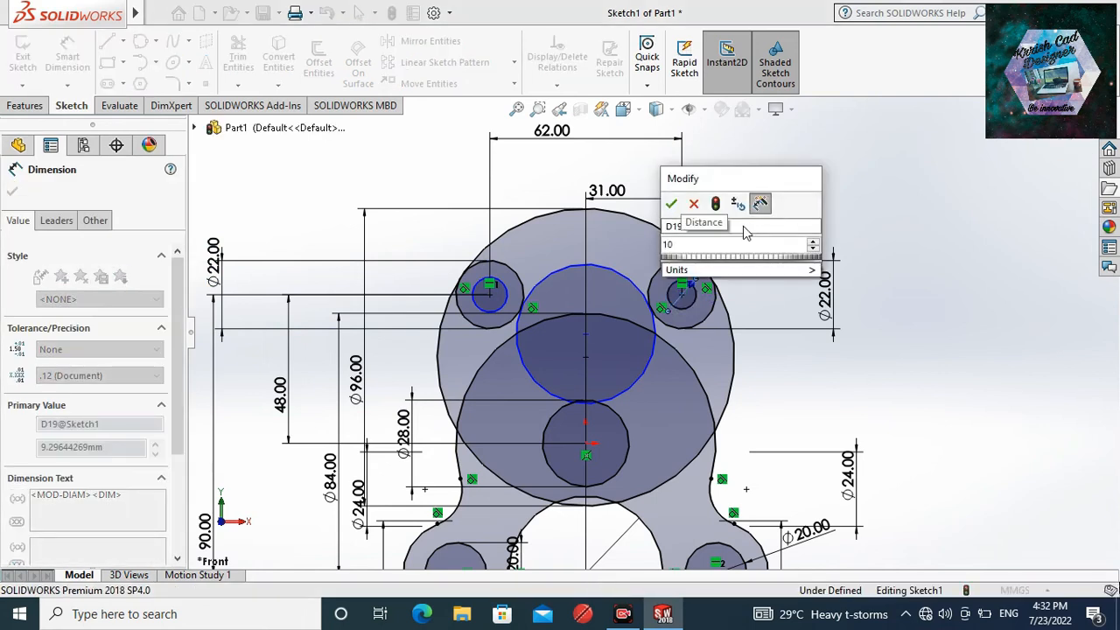
{"action": "key", "text": "Escape"}
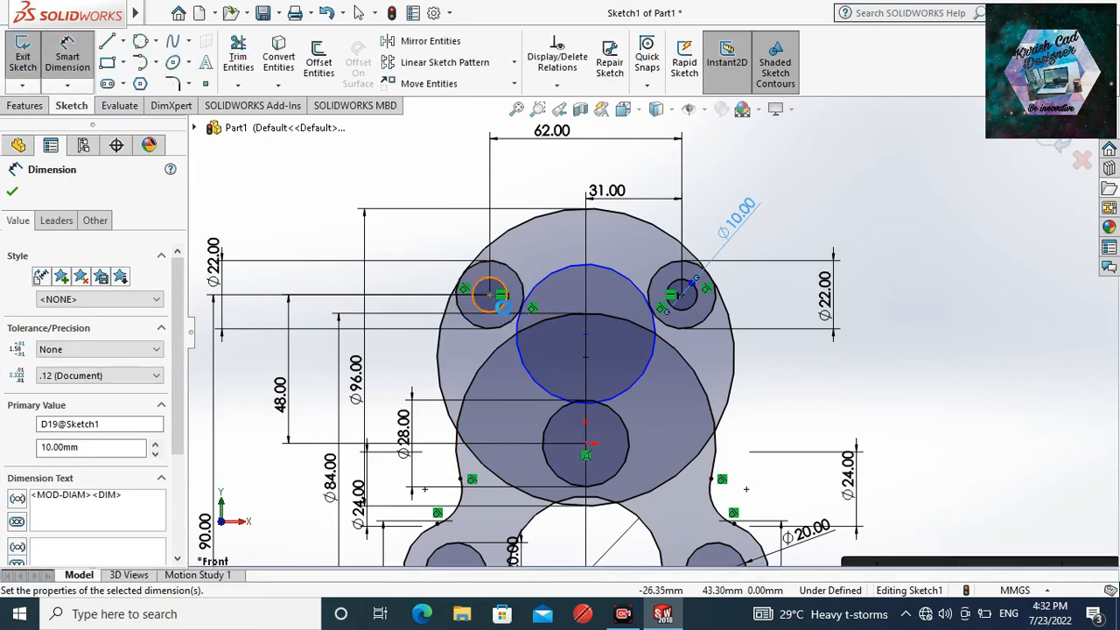
- Dimension the inner circle of the upper-left pair and set its diameter to 10 mm
{"action": "left_click", "coordinate": [502, 301]}
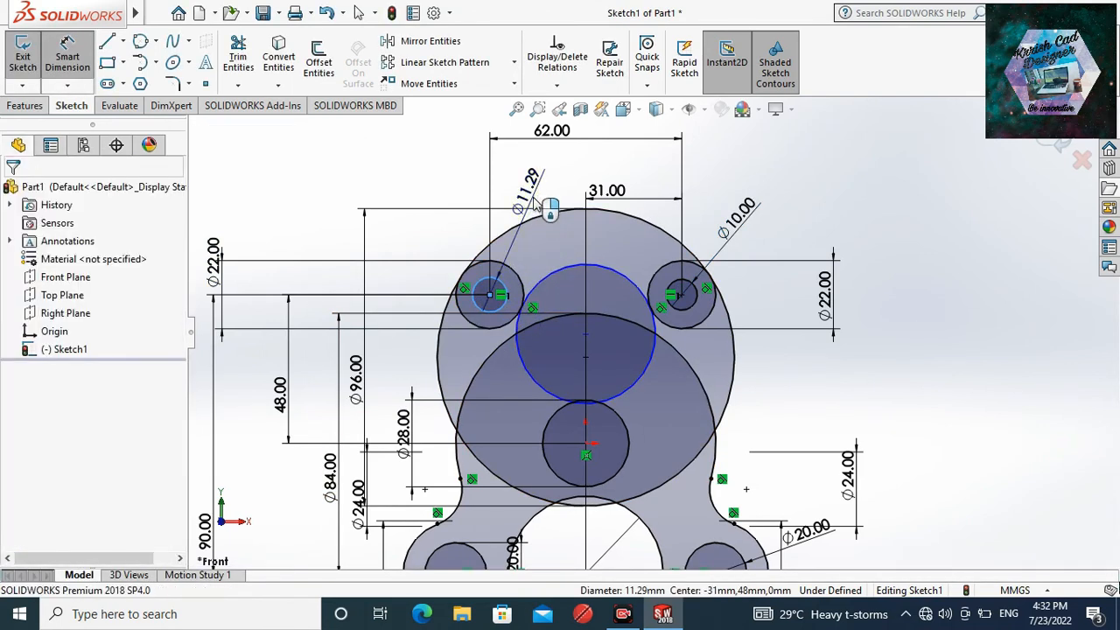
{"action": "left_click", "coordinate": [535, 203]}
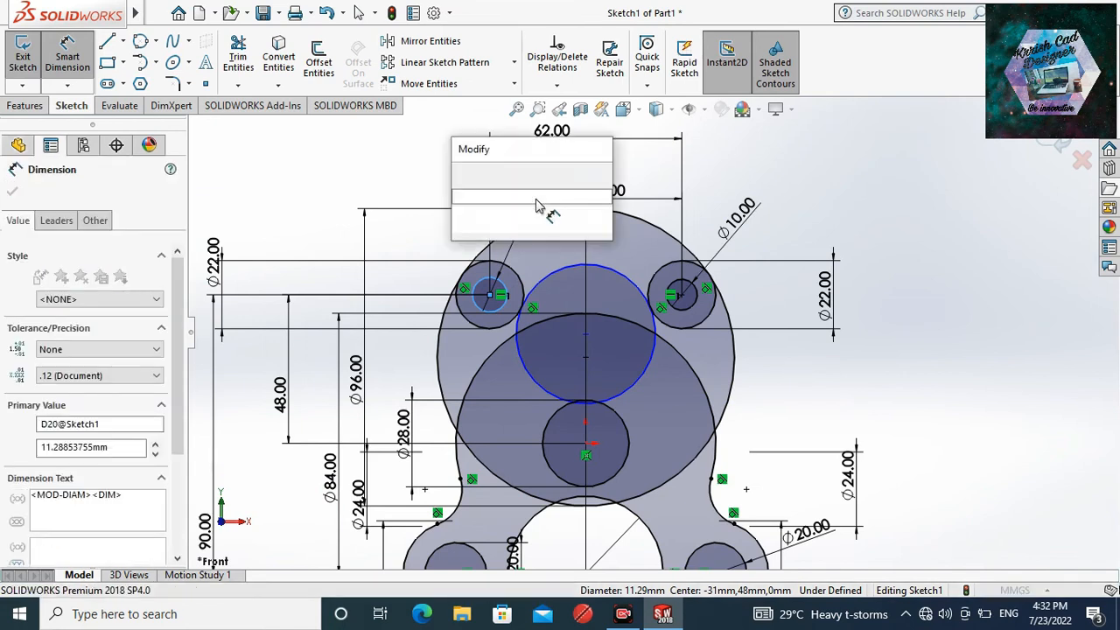
{"action": "type", "text": "110"}
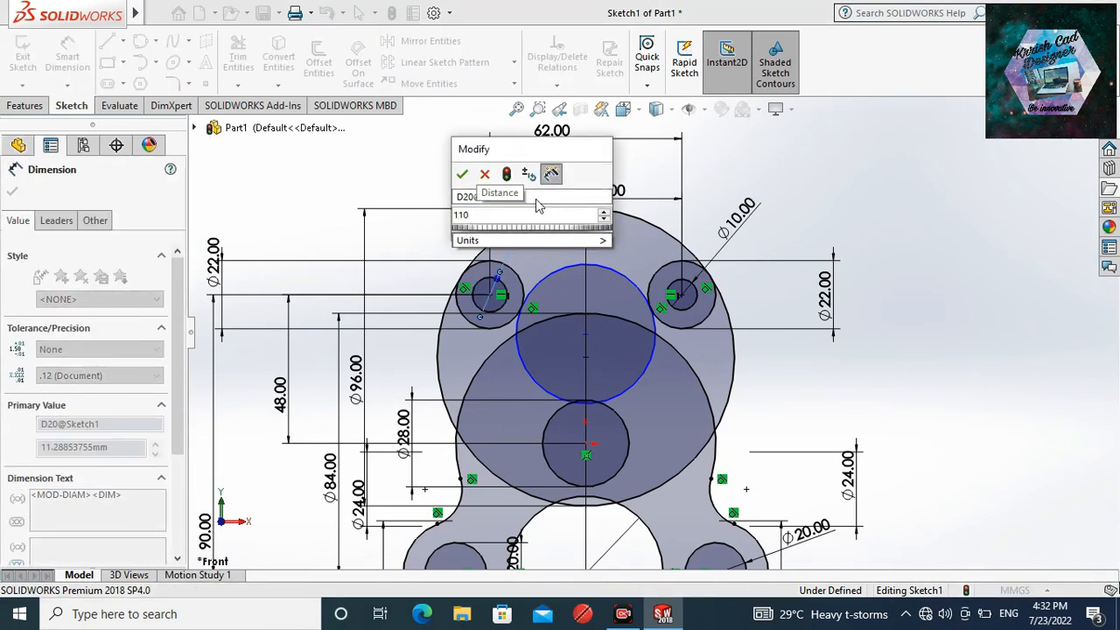
{"action": "key", "text": "BackSpace"}
{"action": "key", "text": "BackSpace"}
{"action": "type", "text": "1"}
{"action": "key", "text": "Escape"}
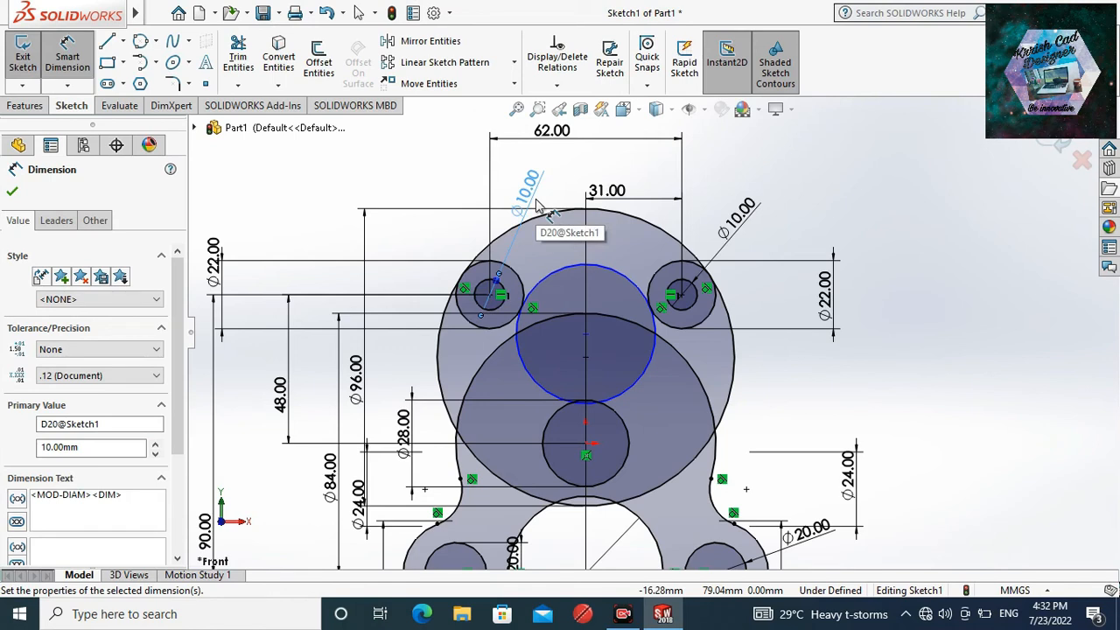
- Dimension the tangent circle between the upper pairs, set its diameter to 100 mm, and finish dimensioning
{"action": "left_click", "coordinate": [645, 377]}
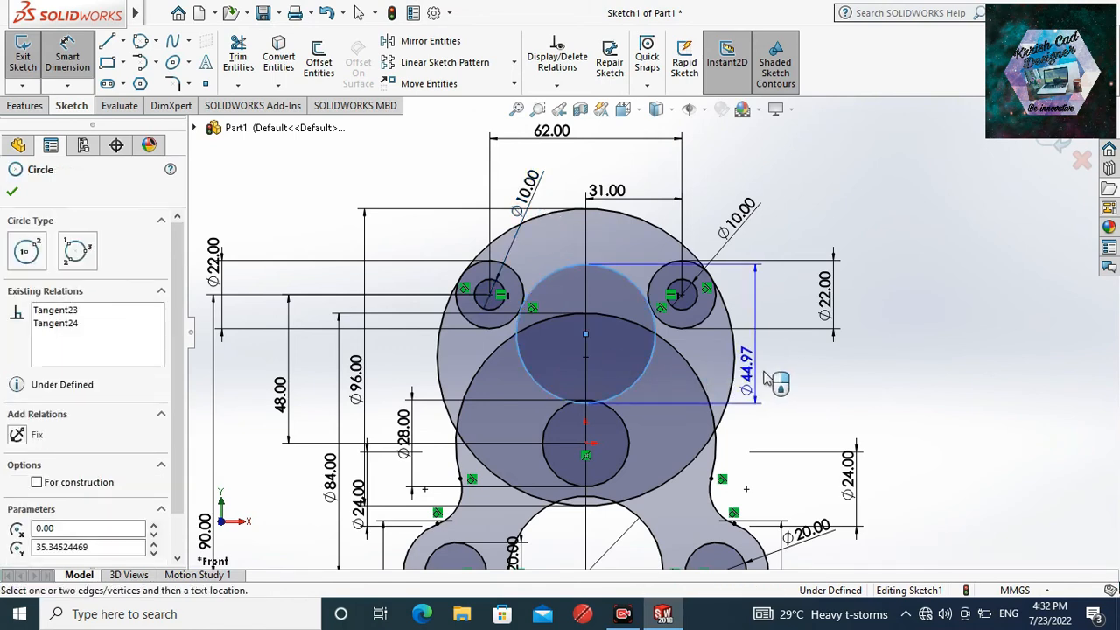
{"action": "left_click", "coordinate": [768, 378]}
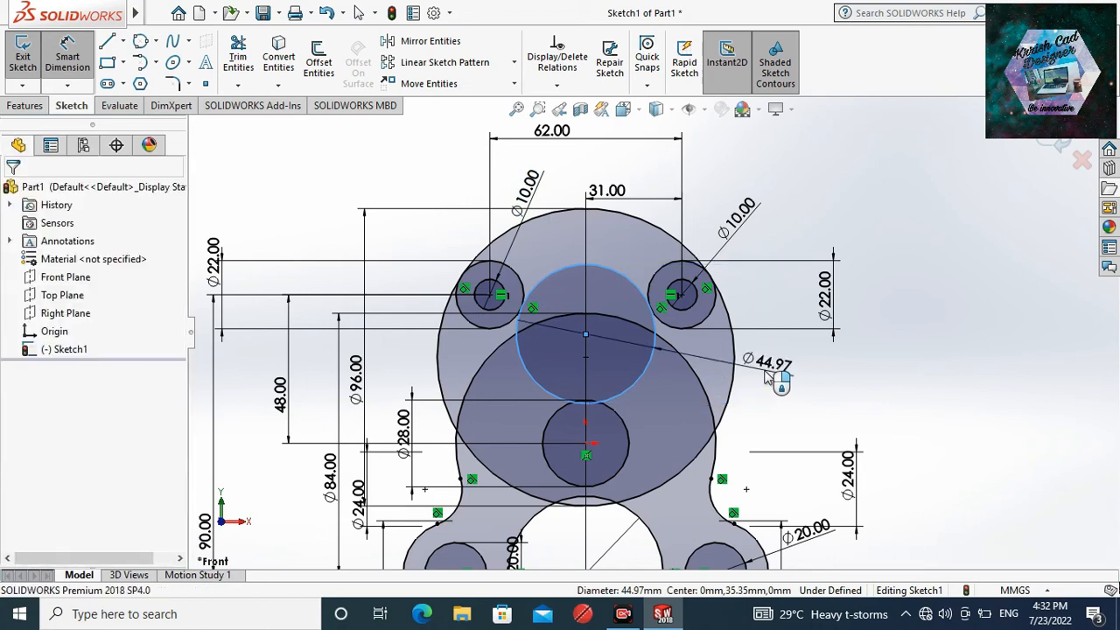
{"action": "double_click", "coordinate": [765, 371]}
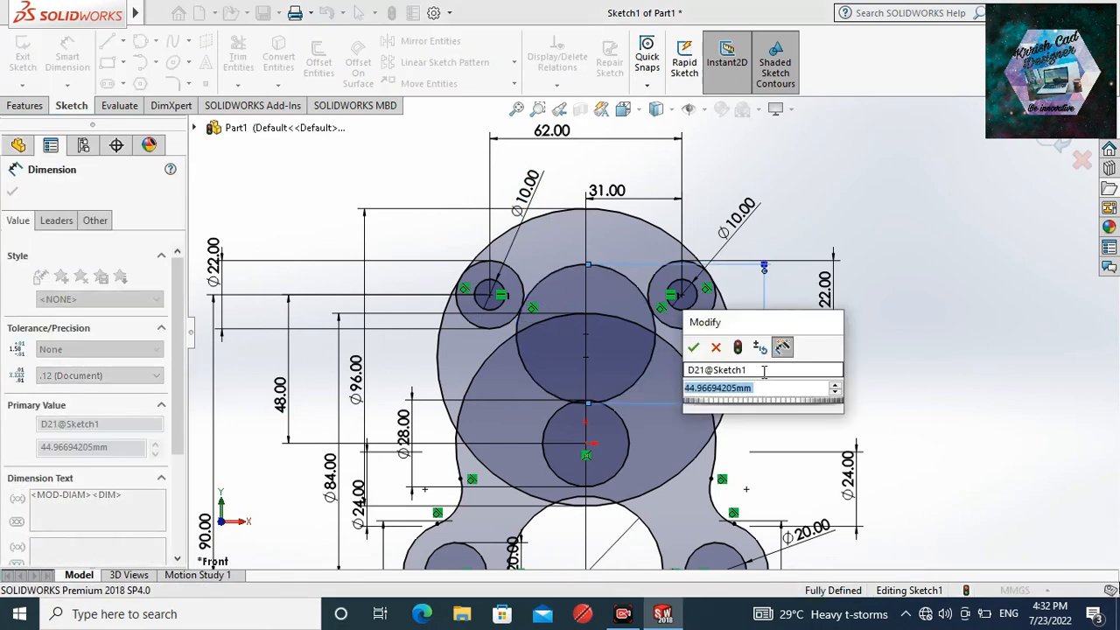
{"action": "type", "text": "100"}
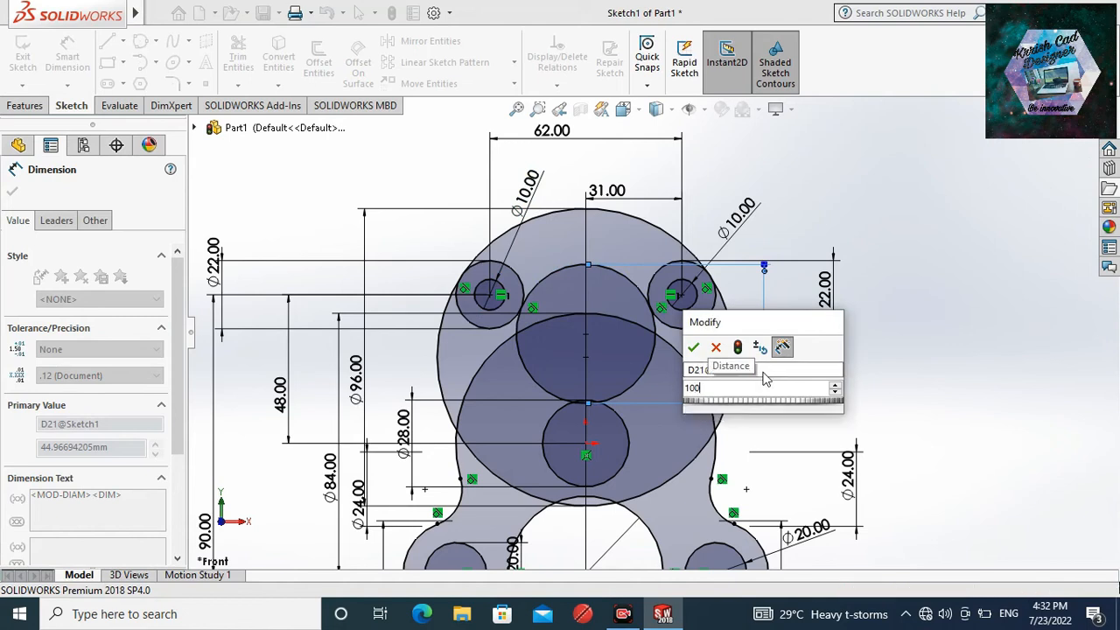
{"action": "key", "text": "Return"}
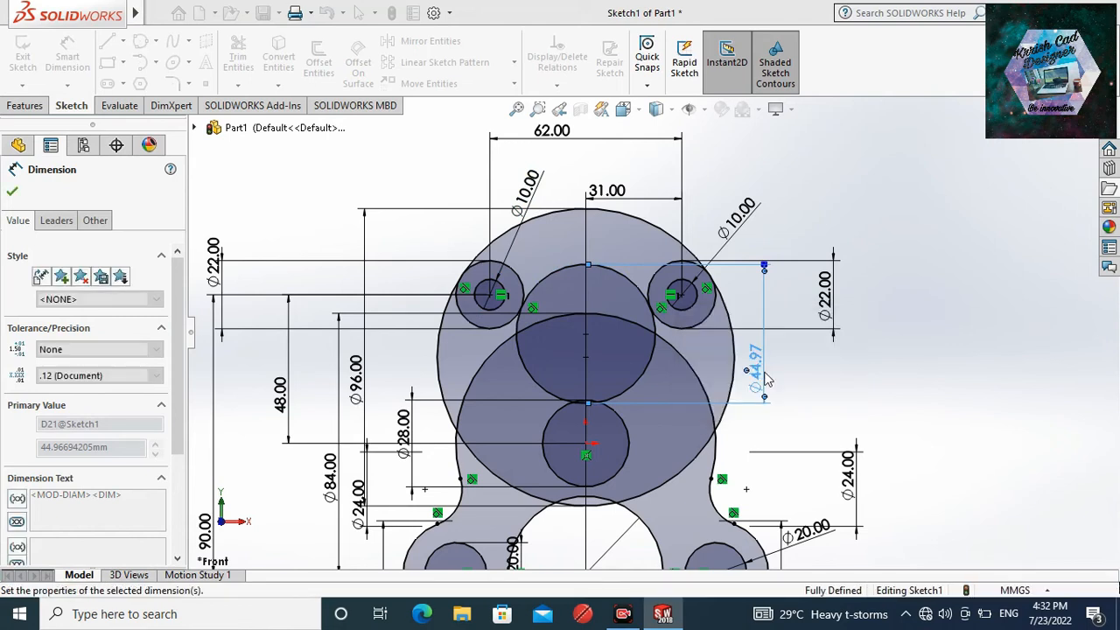
{"action": "left_click", "coordinate": [13, 190]}
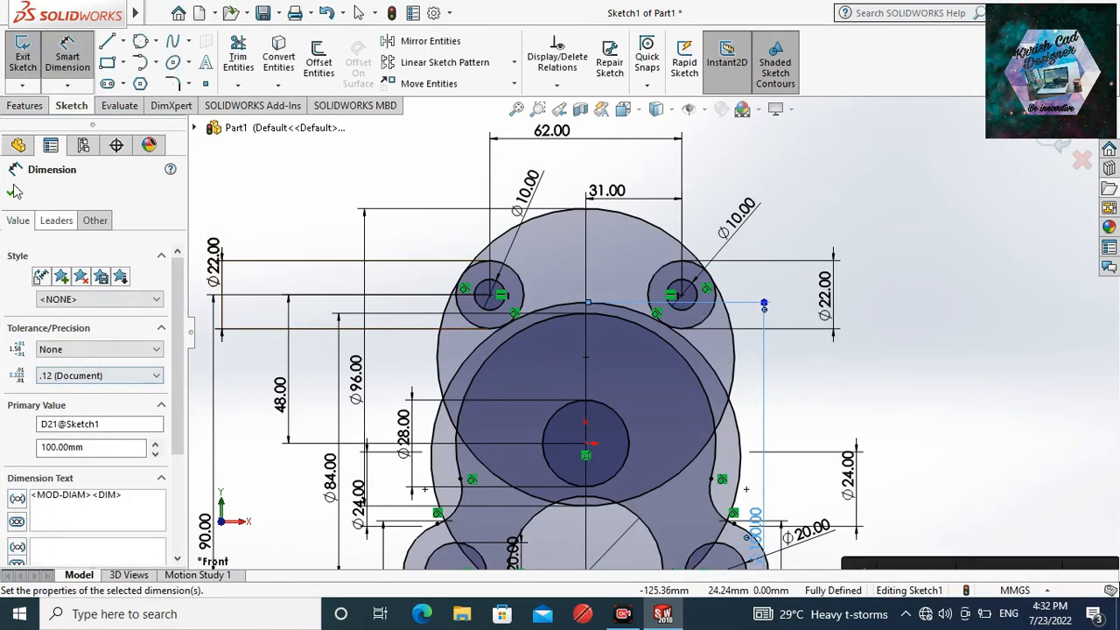
{"action": "key", "text": "Escape"}
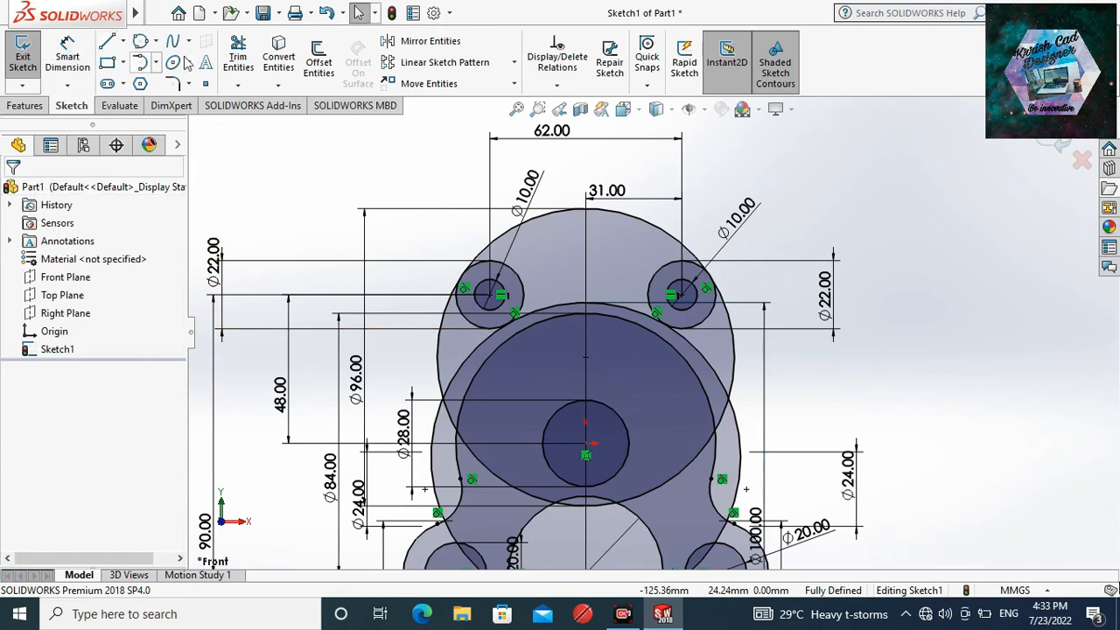
- Trim the left-hand portions of the 96 mm and 100 mm circles below the upper-left 22 mm circle, including the 96 mm arc crossing the body
{"action": "left_click", "coordinate": [238, 54]}
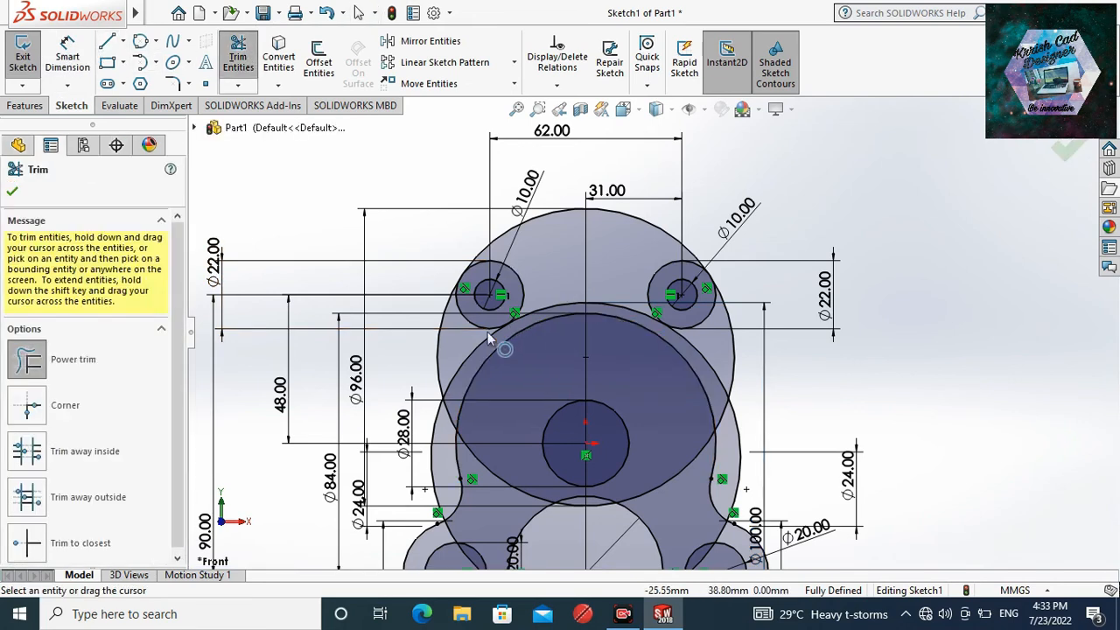
{"action": "left_click_drag", "start_coordinate": [429, 338], "coordinate": [472, 345]}
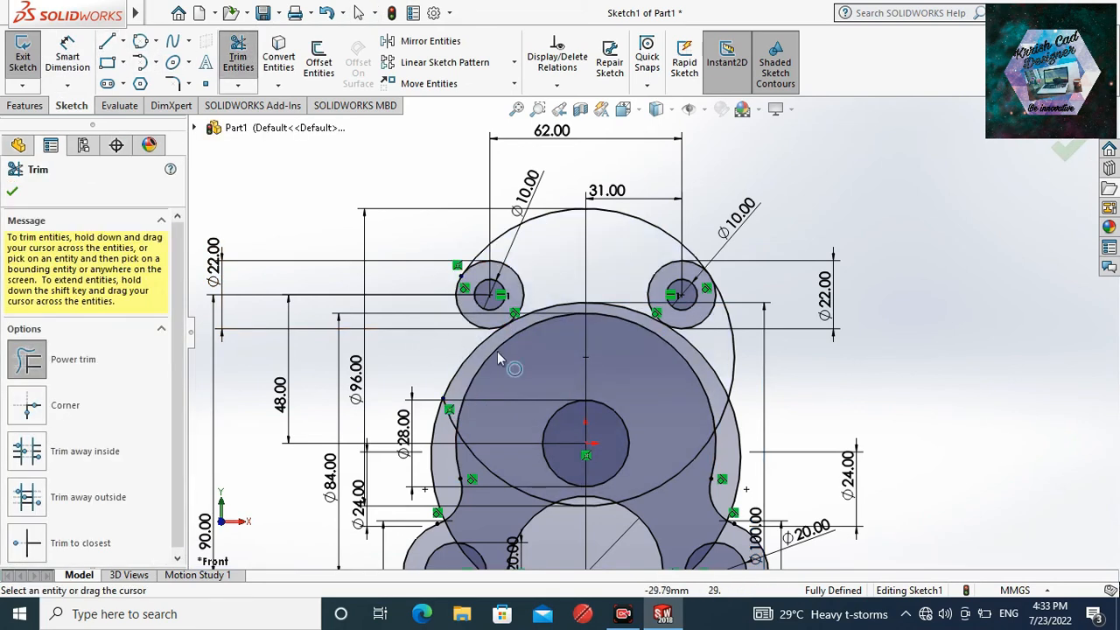
{"action": "scroll", "coordinate": [573, 348], "scroll_direction": "down", "scroll_amount": 1}
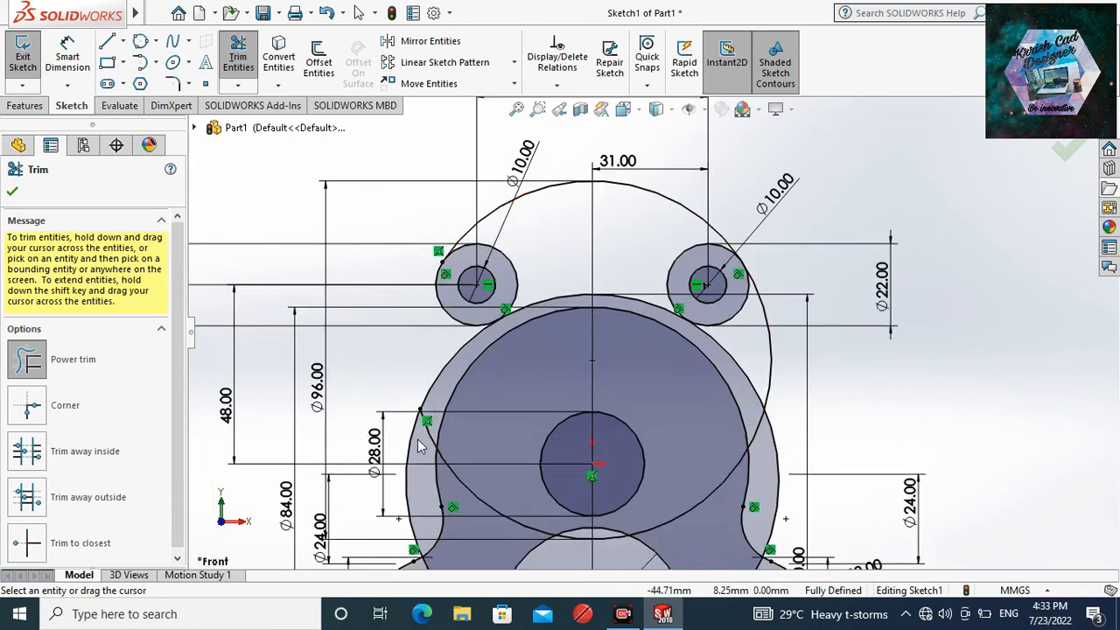
{"action": "left_click_drag", "start_coordinate": [417, 439], "coordinate": [393, 455]}
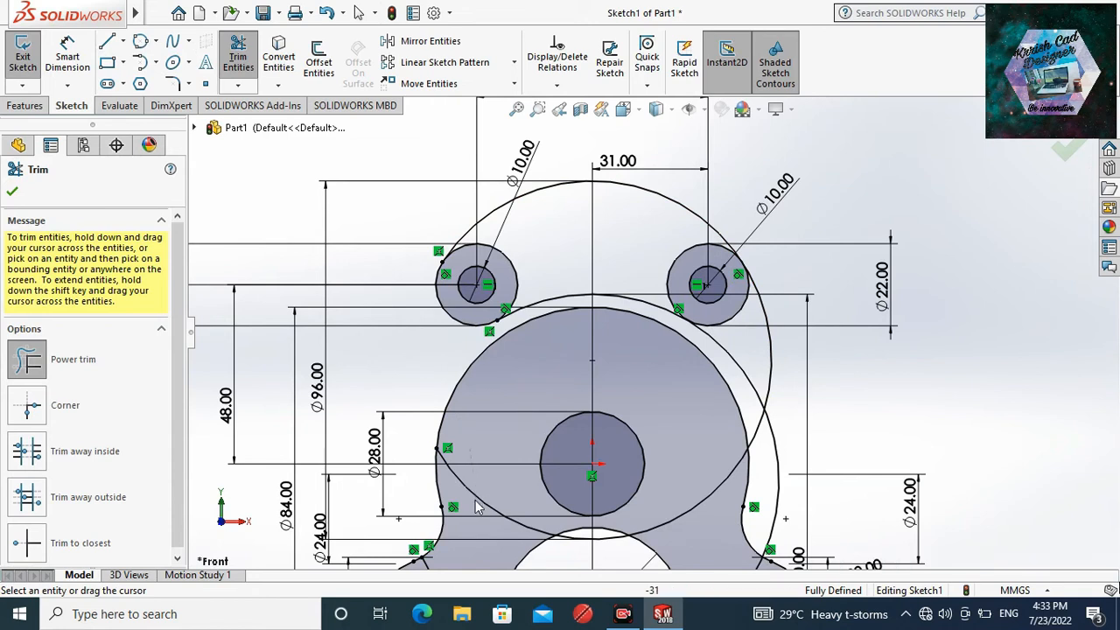
{"action": "left_click_drag", "start_coordinate": [476, 508], "coordinate": [478, 510]}
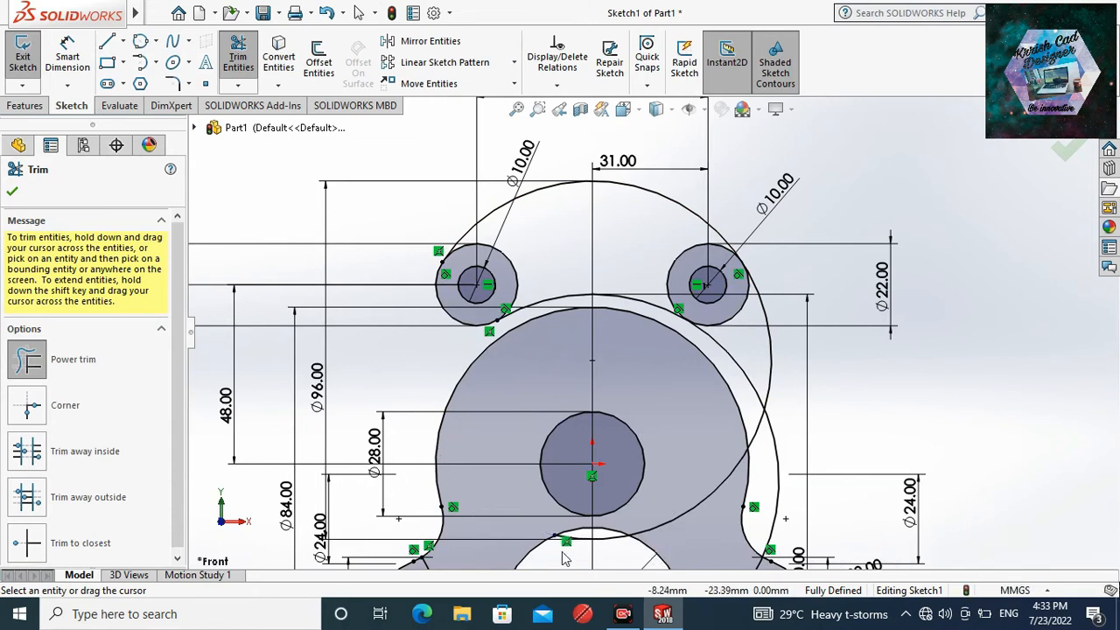
- Trim the 100 mm circle at the lower-left boss and both large circles' right-hand portions below the upper-right 22 mm circle, and finish trimming
{"action": "scroll", "coordinate": [564, 558], "scroll_direction": "up", "scroll_amount": 2}
{"action": "scroll", "coordinate": [578, 494], "scroll_direction": "down", "scroll_amount": 3}
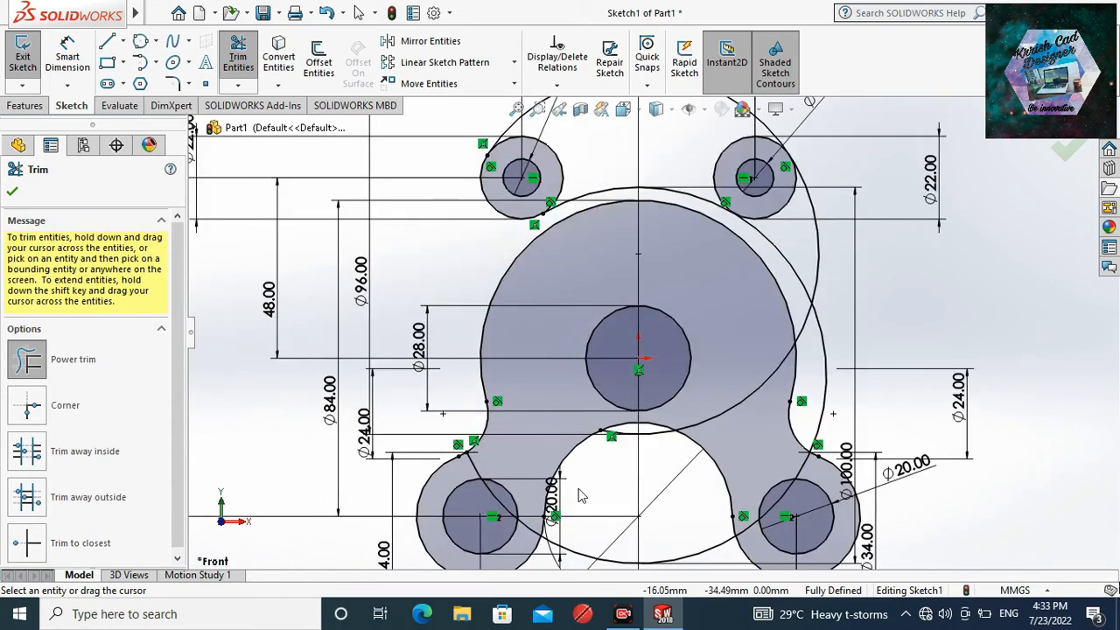
{"action": "left_click_drag", "start_coordinate": [425, 475], "coordinate": [438, 481]}
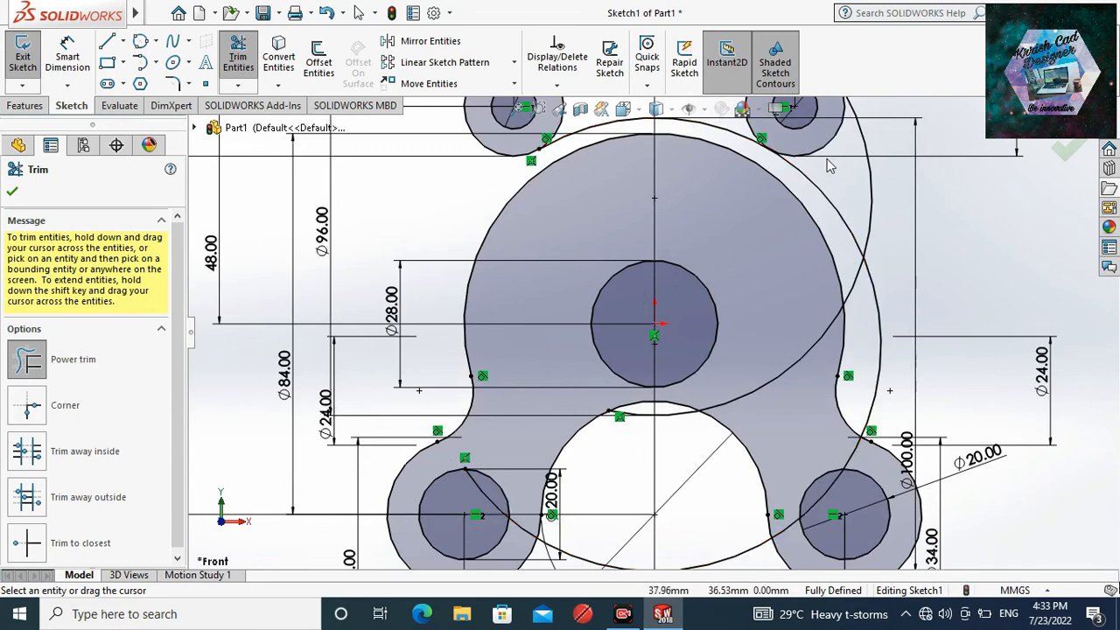
{"action": "left_click_drag", "start_coordinate": [814, 200], "coordinate": [814, 200]}
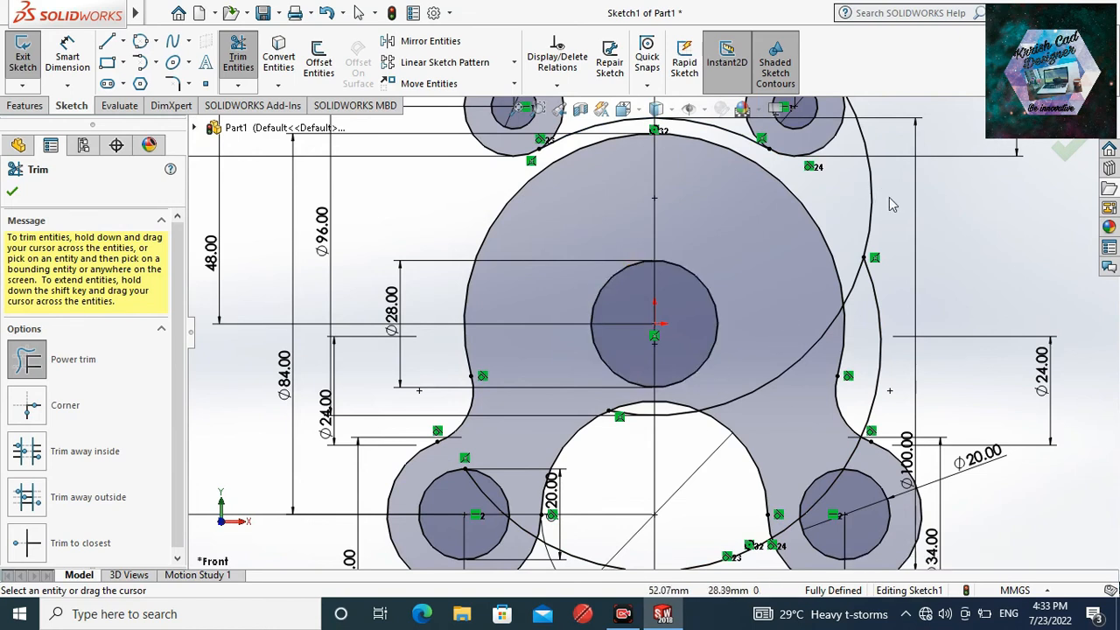
{"action": "left_click_drag", "start_coordinate": [866, 220], "coordinate": [871, 208]}
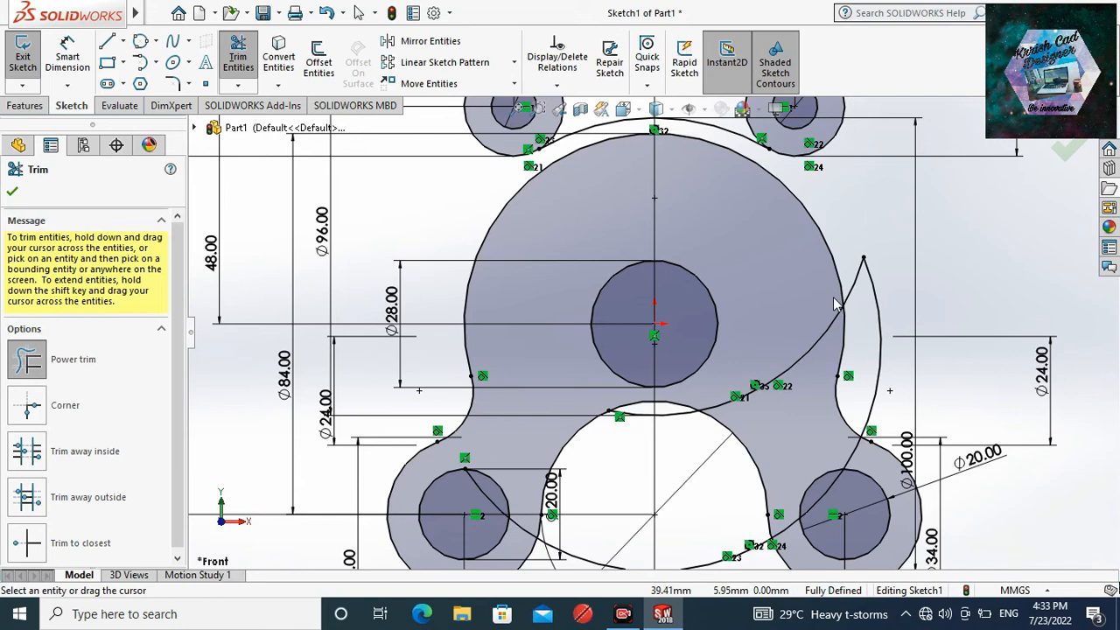
{"action": "key", "text": "Escape"}
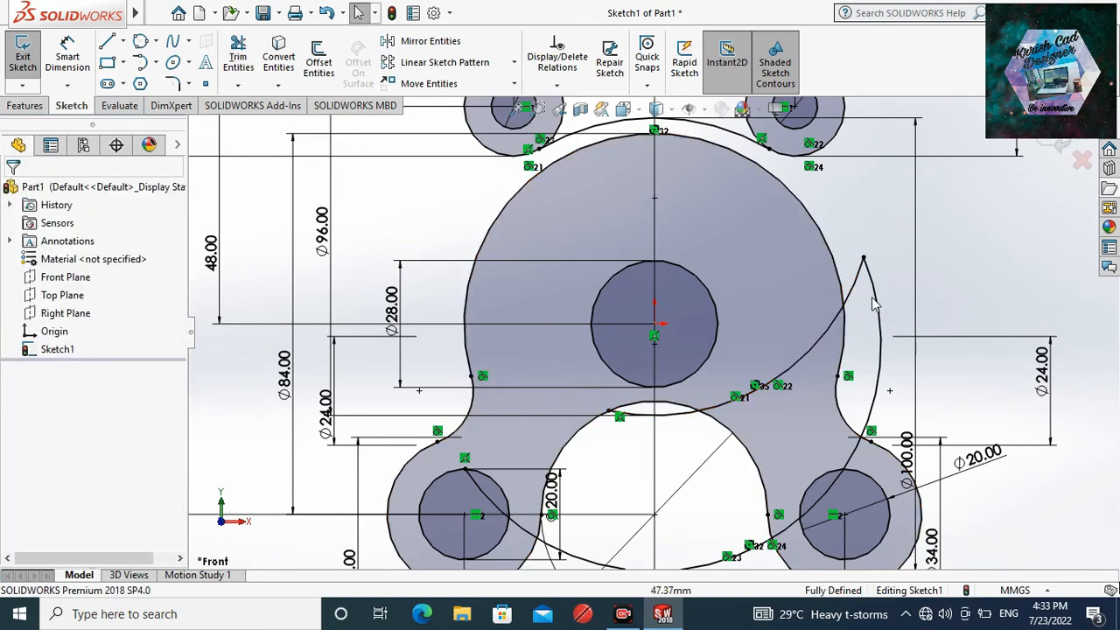
- Delete the two leftover arcs of the 96 mm and 100 mm circles crossing the body's lower half, including their associated dimensions
{"action": "left_click", "coordinate": [877, 301]}
{"action": "left_click", "coordinate": [876, 311]}
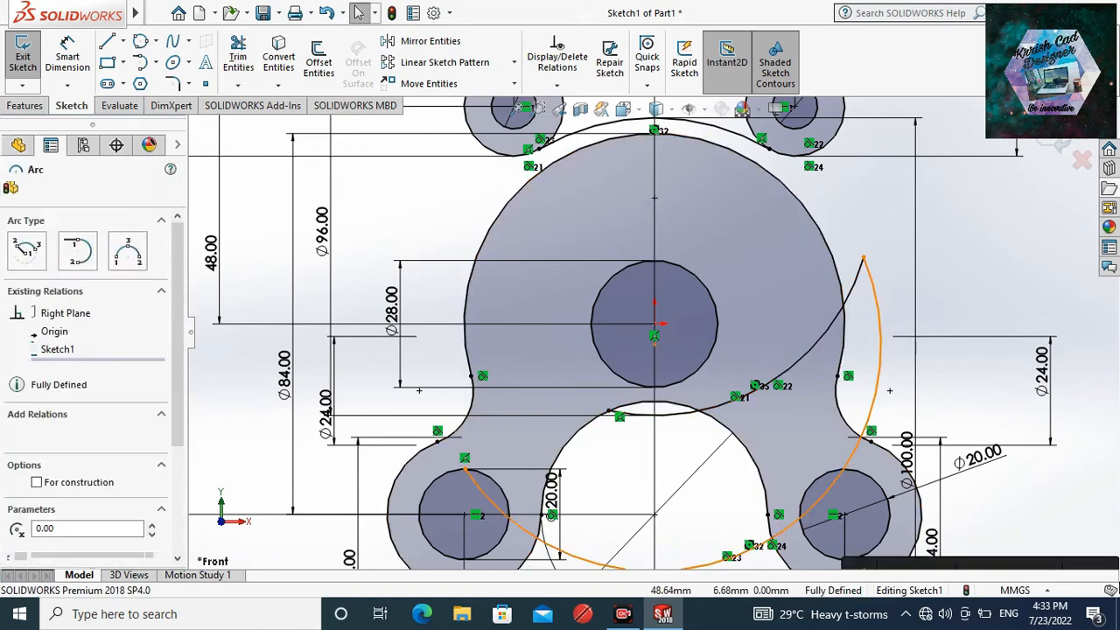
{"action": "left_click", "coordinate": [814, 343]}
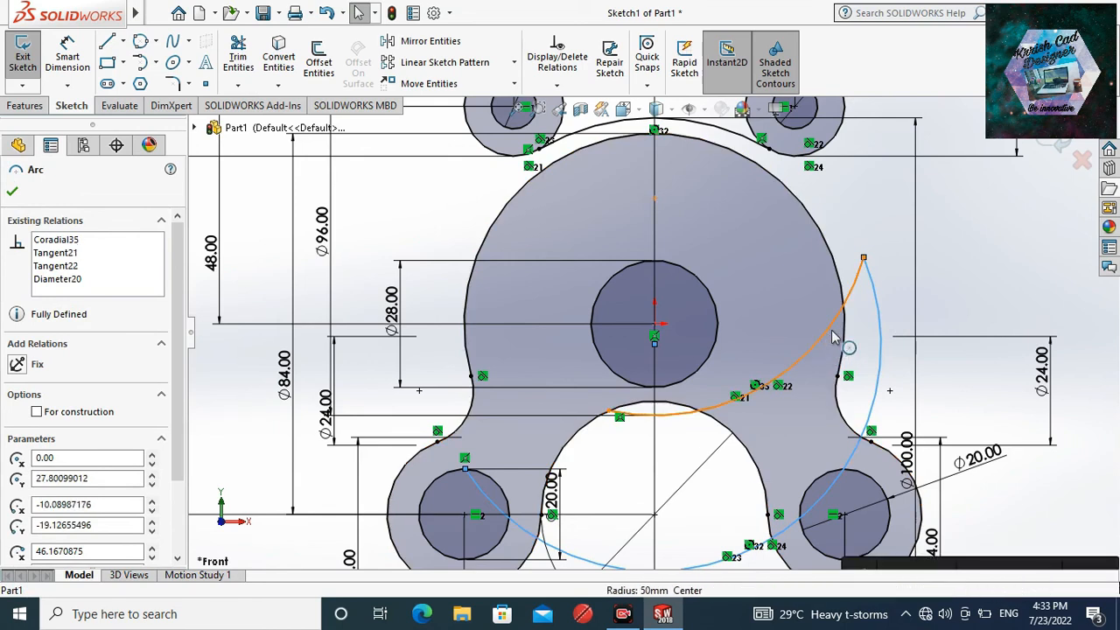
{"action": "left_click", "coordinate": [882, 260], "text": "ctrl"}
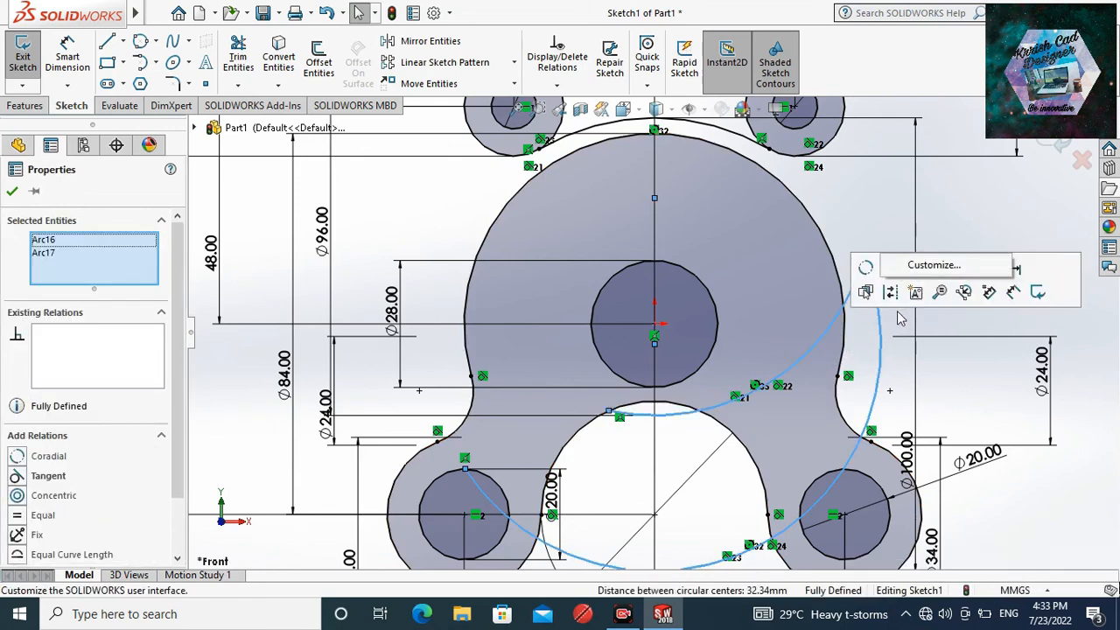
{"action": "right_click", "coordinate": [872, 208]}
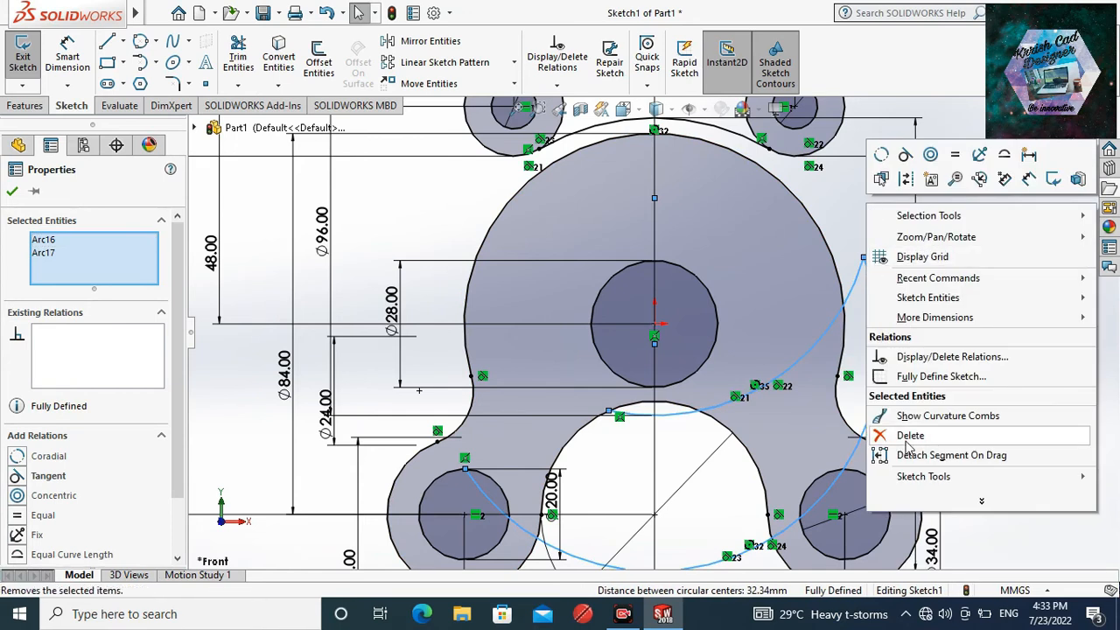
{"action": "left_click", "coordinate": [909, 436]}
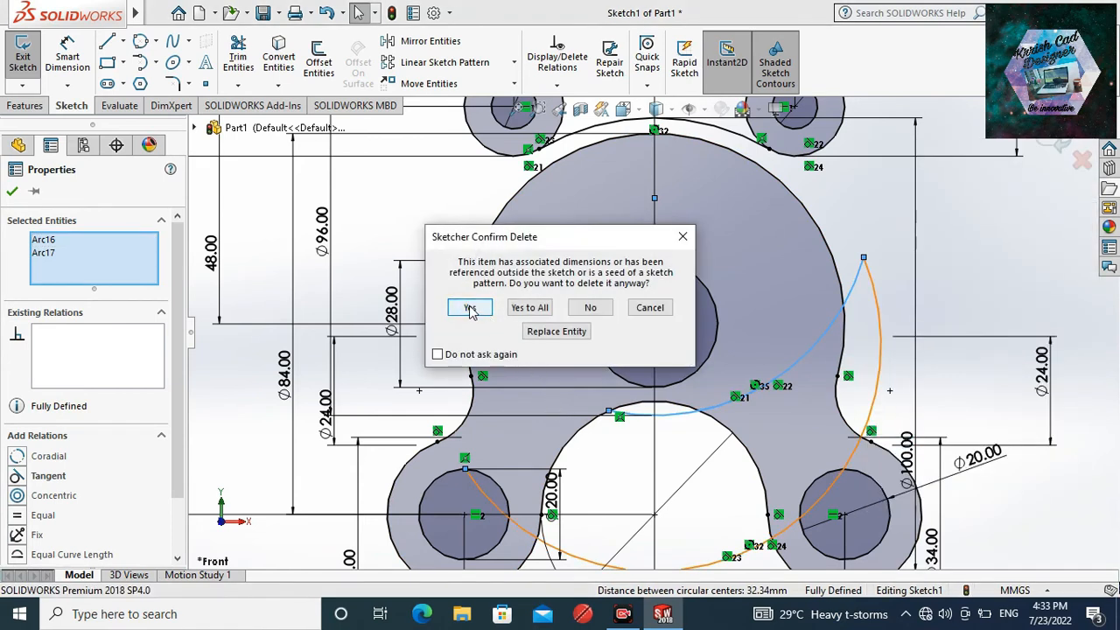
{"action": "left_click", "coordinate": [470, 308]}
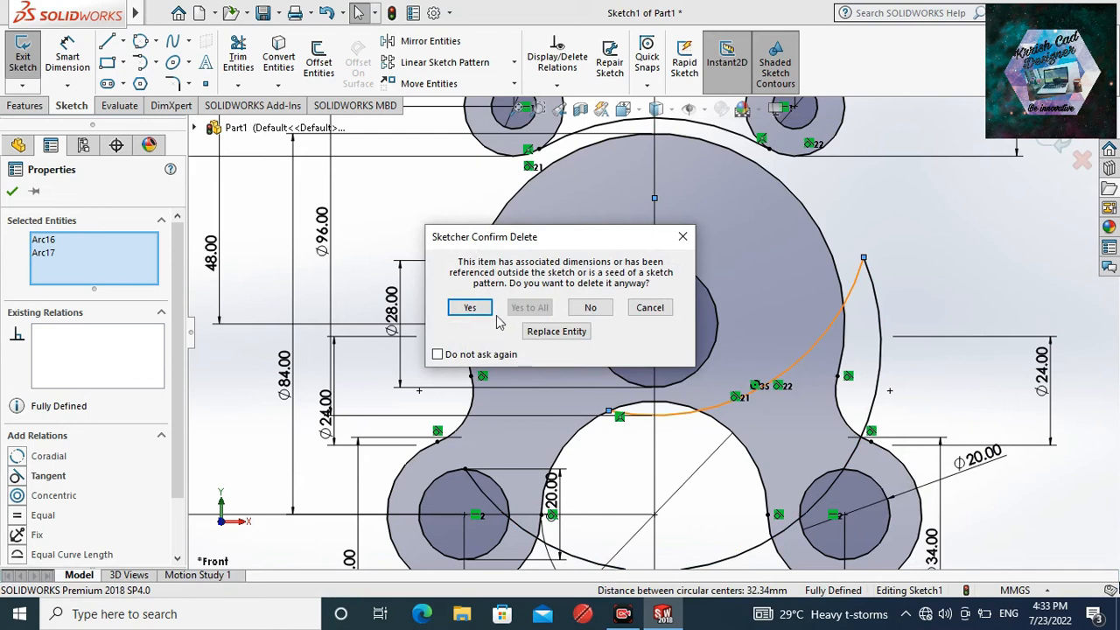
{"action": "left_click", "coordinate": [473, 308]}
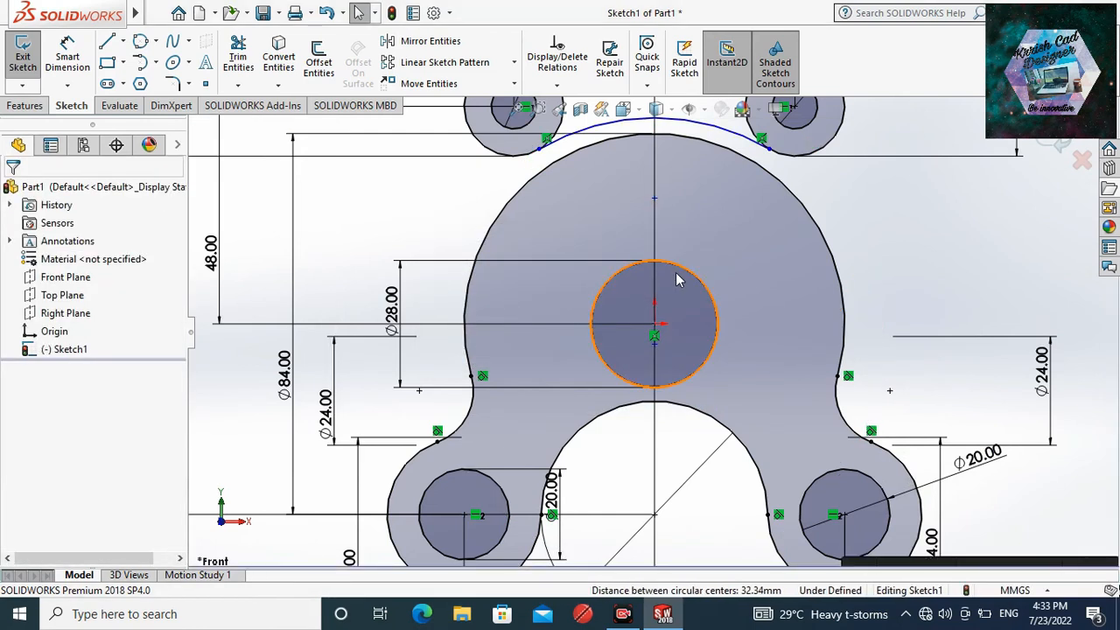
- Draw a line about 68 mm long from the upper-left 22 mm circle's outer quadrant down to the left 24 mm concave arc
{"action": "scroll", "coordinate": [676, 280], "scroll_direction": "up", "scroll_amount": 4}
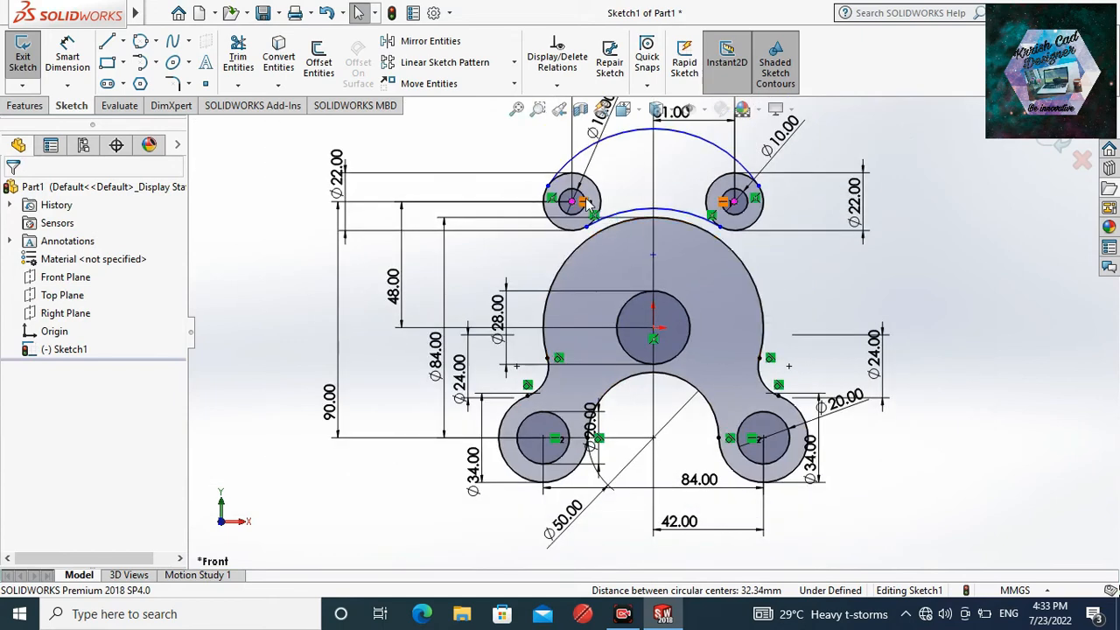
{"action": "scroll", "coordinate": [588, 203], "scroll_direction": "down", "scroll_amount": 2}
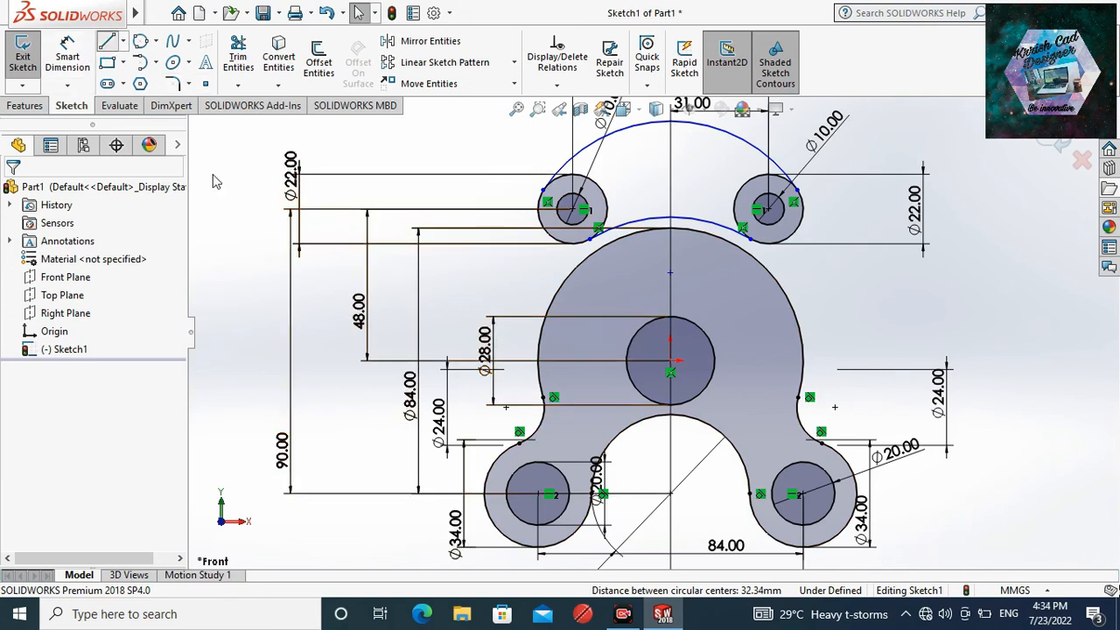
{"action": "left_click", "coordinate": [538, 209]}
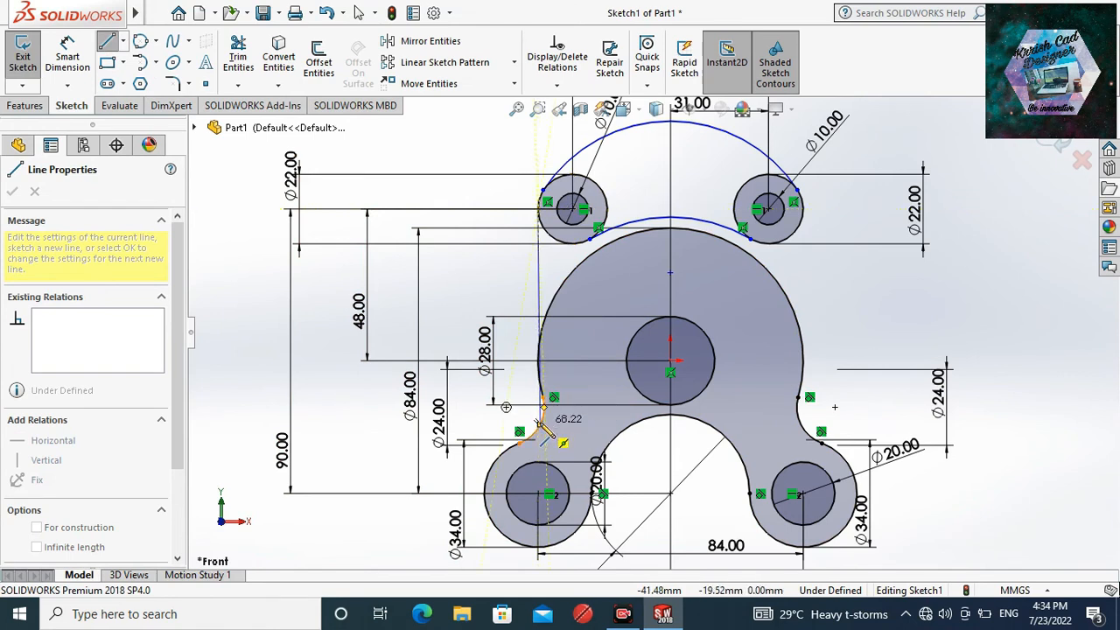
{"action": "left_click", "coordinate": [540, 421]}
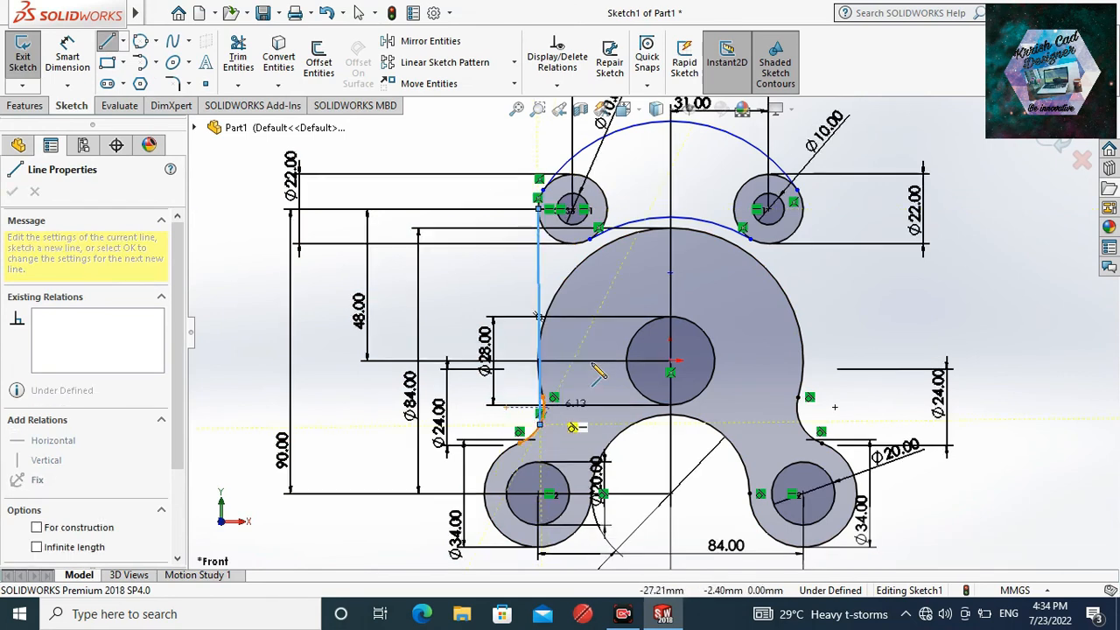
{"action": "key", "text": "Escape"}
{"action": "key", "text": "Escape"}
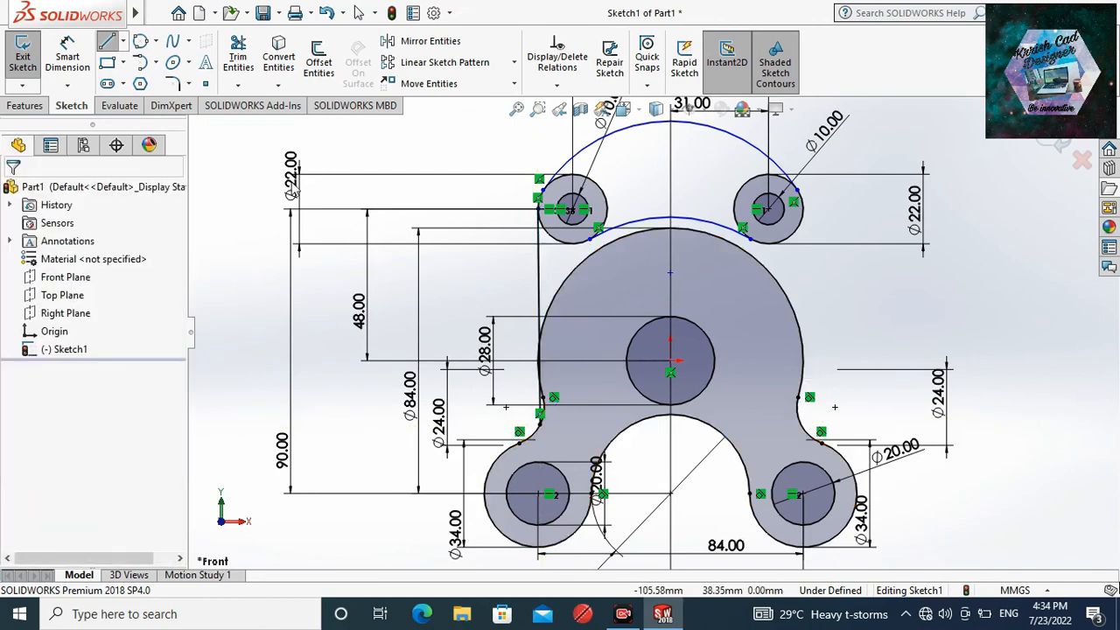
- Draw a line about 68 mm long from the upper-right 22 mm circle's outer quadrant down to the right 24 mm concave arc
{"action": "left_click", "coordinate": [122, 41]}
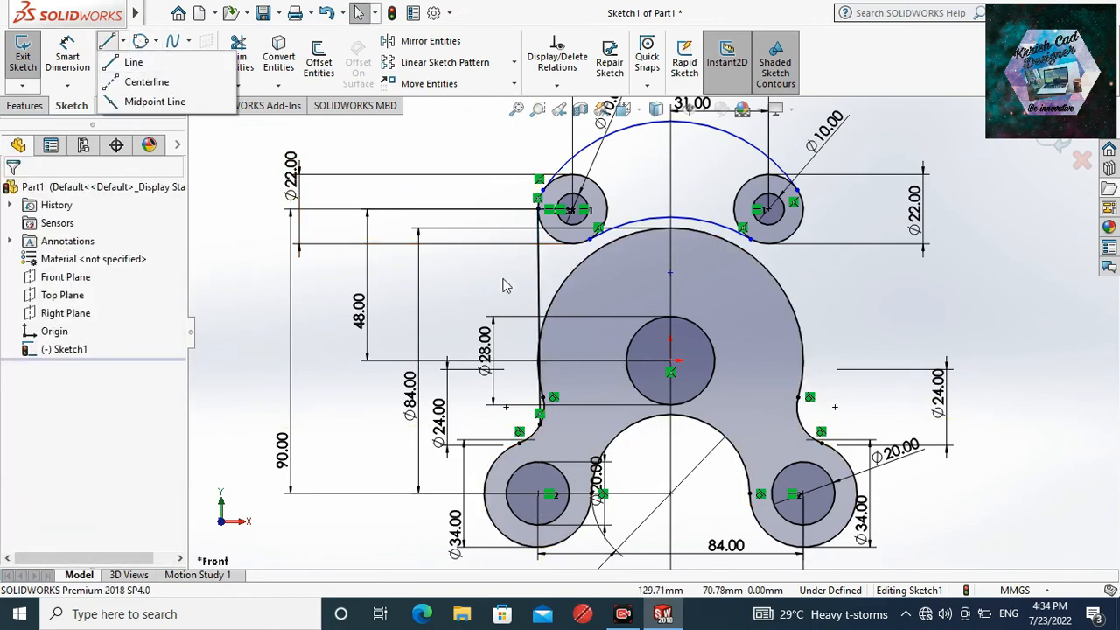
{"action": "left_click", "coordinate": [122, 63]}
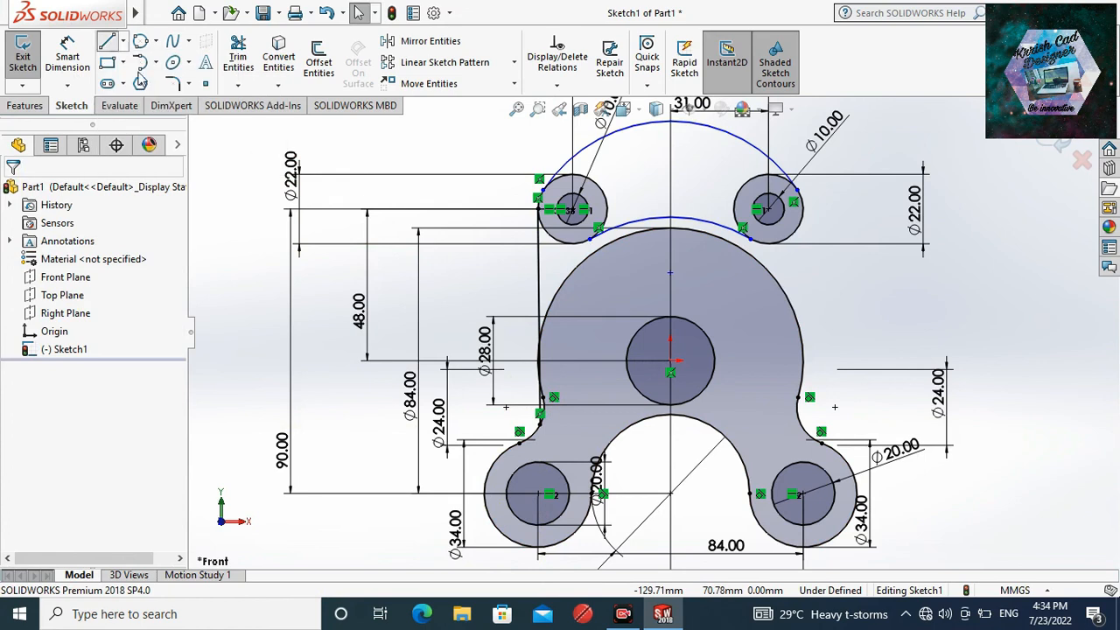
{"action": "key", "text": "l"}
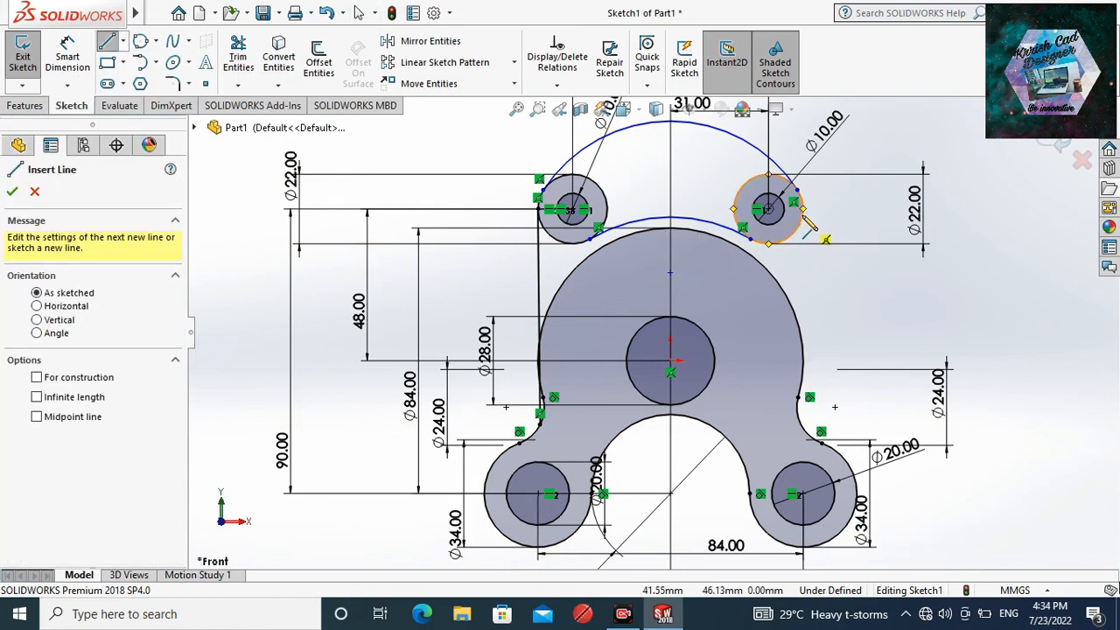
{"action": "left_click", "coordinate": [803, 209]}
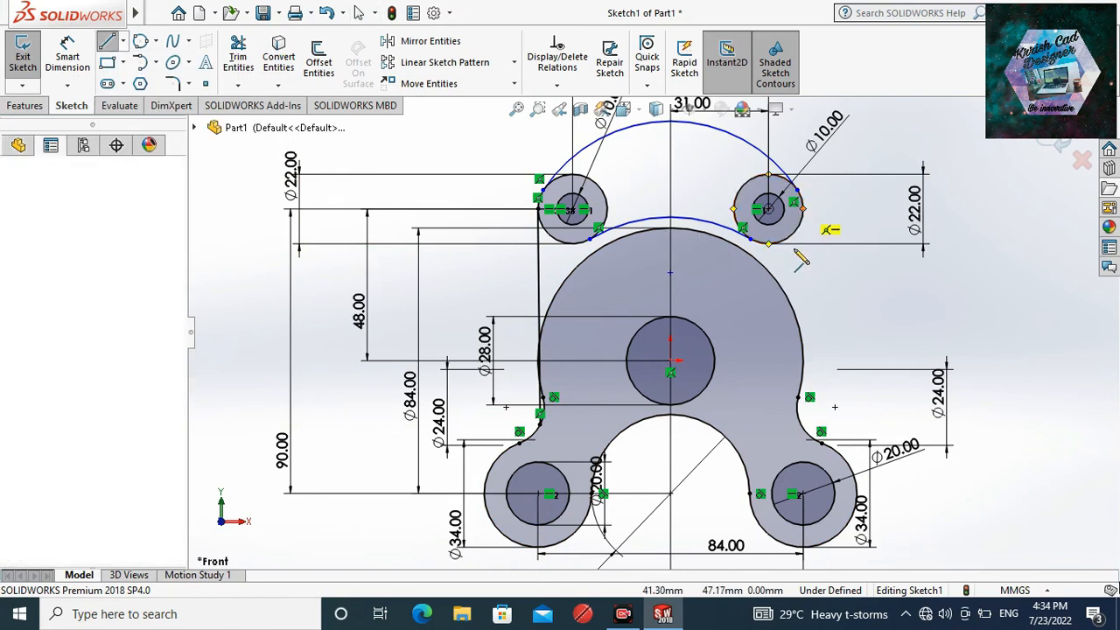
{"action": "left_click", "coordinate": [798, 396]}
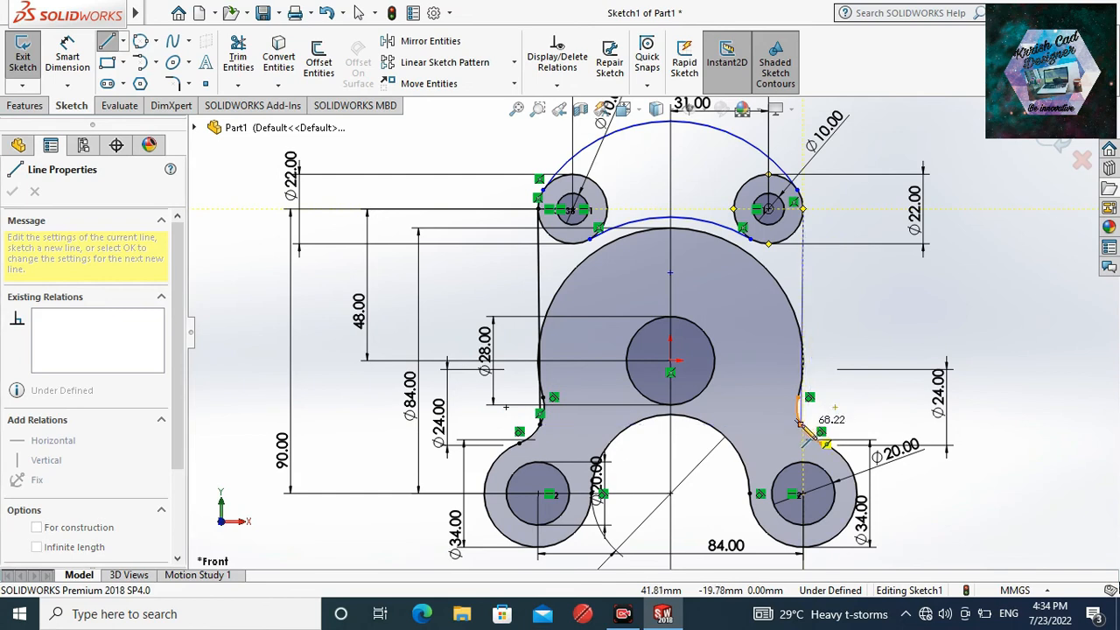
{"action": "left_click", "coordinate": [801, 425]}
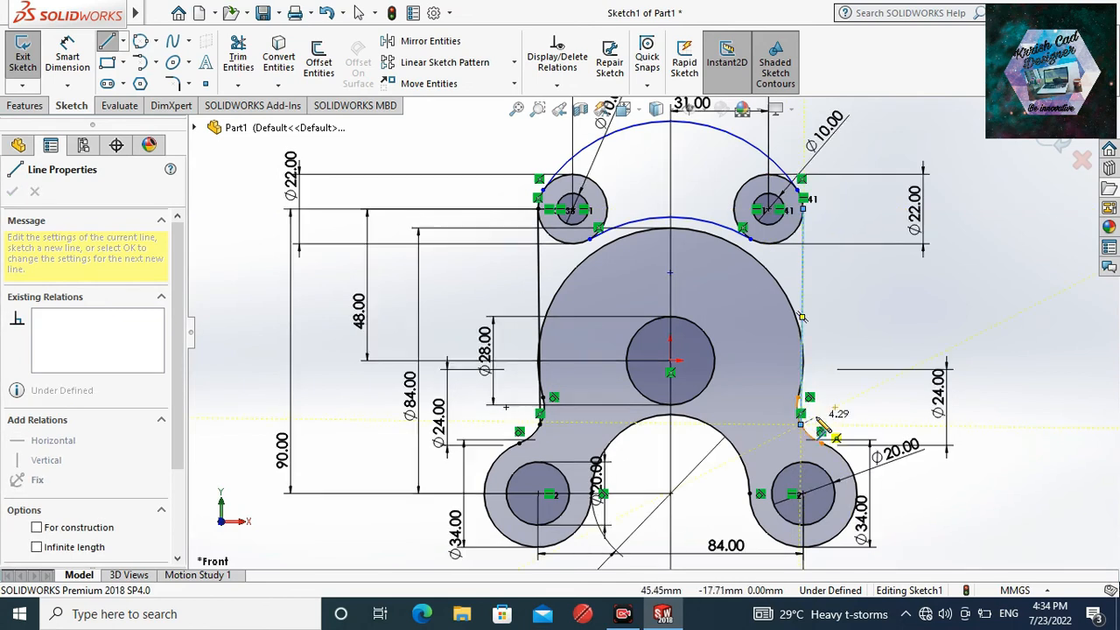
{"action": "key", "text": "Escape"}
{"action": "key", "text": "Escape"}
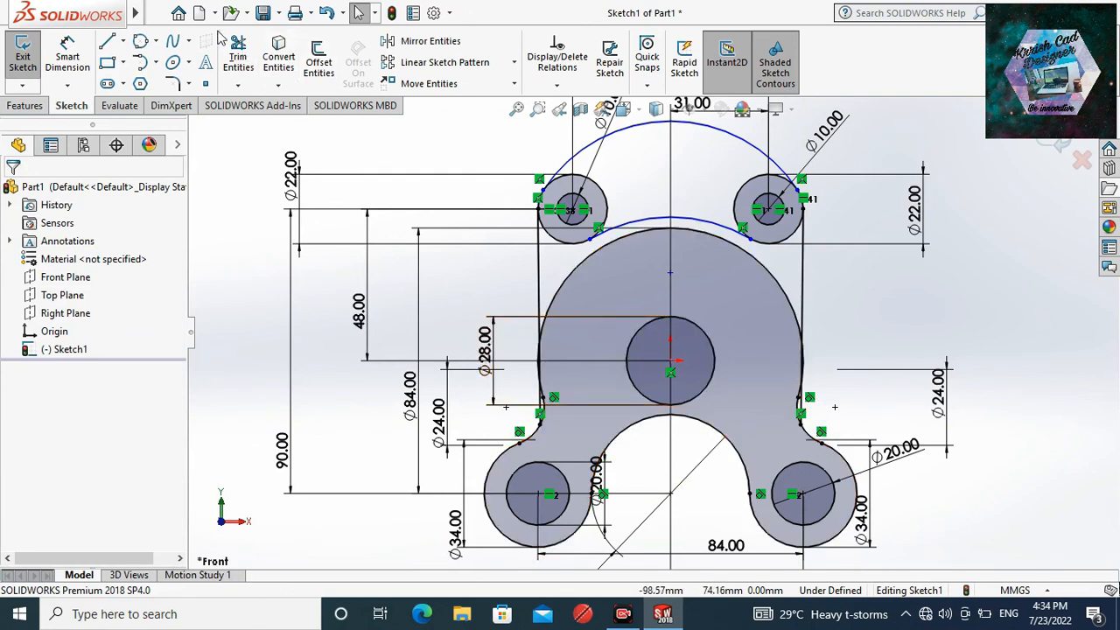
- Trim the 84 mm circle's bulge outside the left-hand line and the short arc pieces inside the line's lower end
{"action": "left_click", "coordinate": [238, 55]}
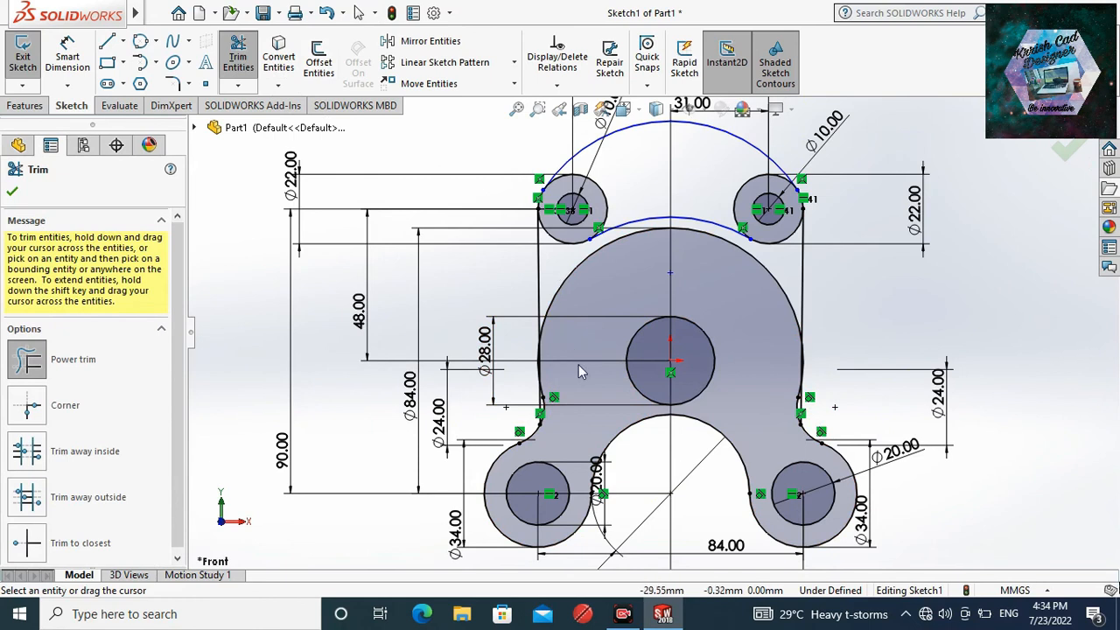
{"action": "scroll", "coordinate": [569, 407], "scroll_direction": "down", "scroll_amount": 2}
{"action": "scroll", "coordinate": [546, 352], "scroll_direction": "down", "scroll_amount": 4}
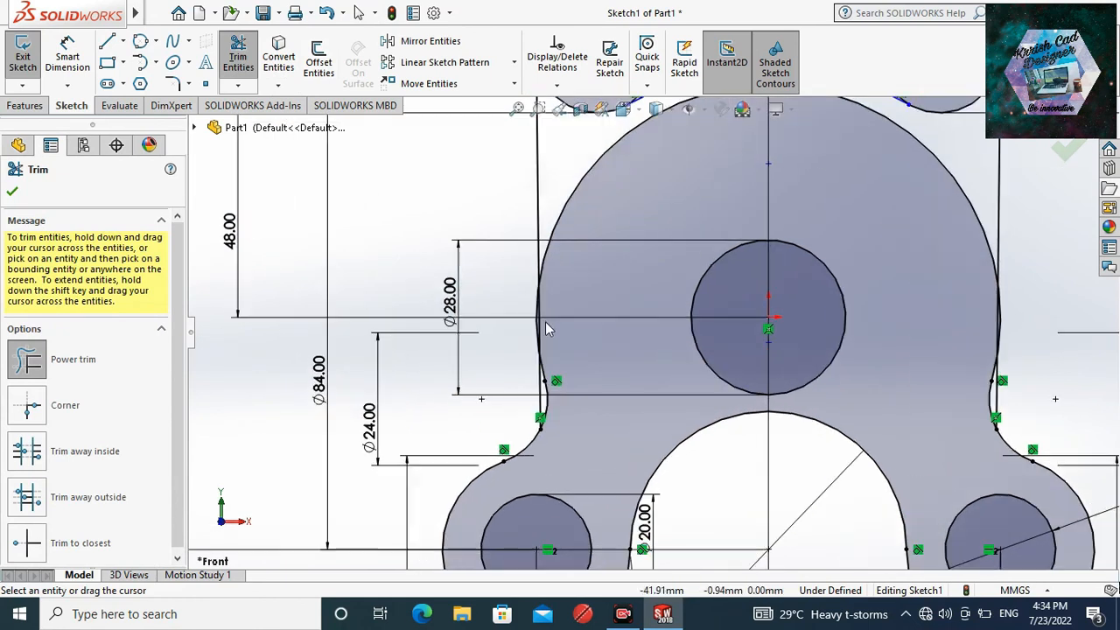
{"action": "scroll", "coordinate": [591, 348], "scroll_direction": "down", "scroll_amount": 2}
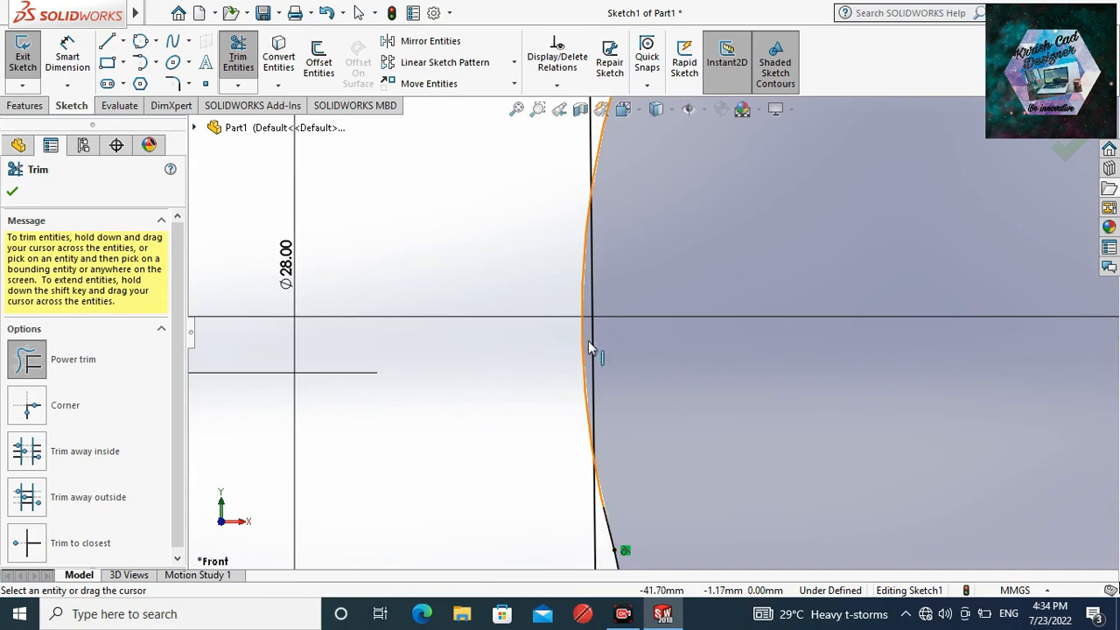
{"action": "scroll", "coordinate": [588, 341], "scroll_direction": "down", "scroll_amount": 2}
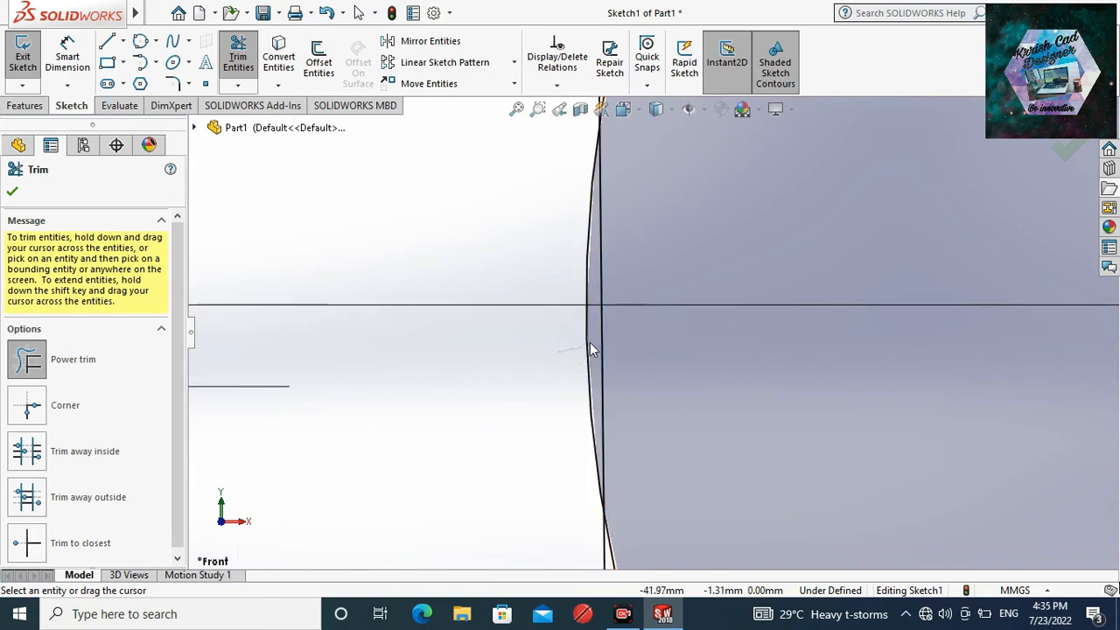
{"action": "left_click_drag", "start_coordinate": [590, 348], "coordinate": [591, 348]}
{"action": "scroll", "coordinate": [578, 355], "scroll_direction": "down", "scroll_amount": 1}
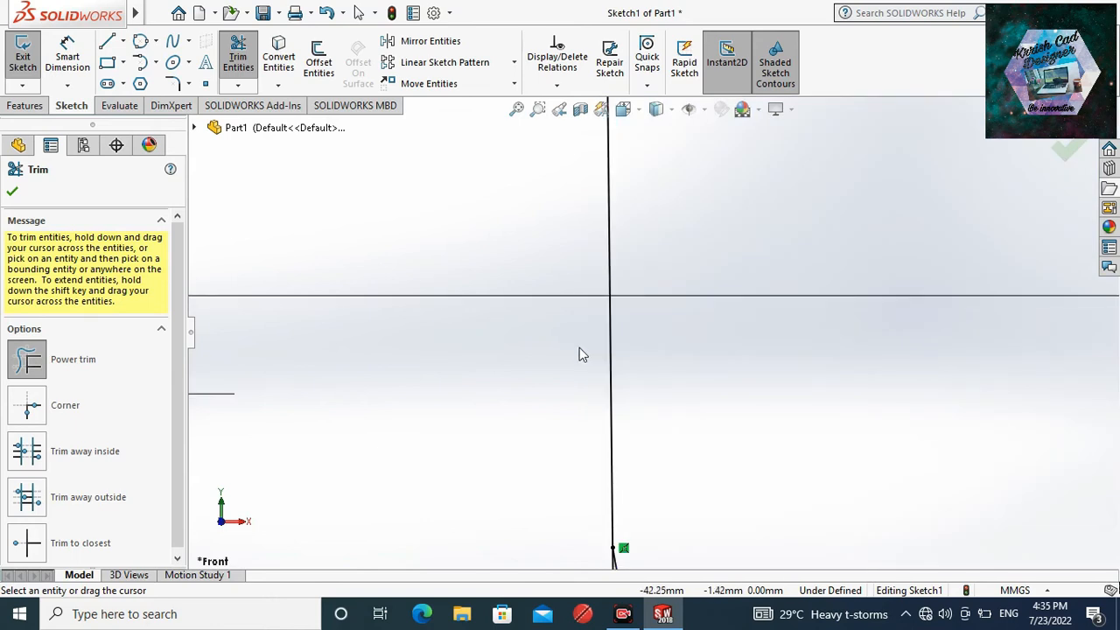
{"action": "scroll", "coordinate": [578, 354], "scroll_direction": "down", "scroll_amount": 3}
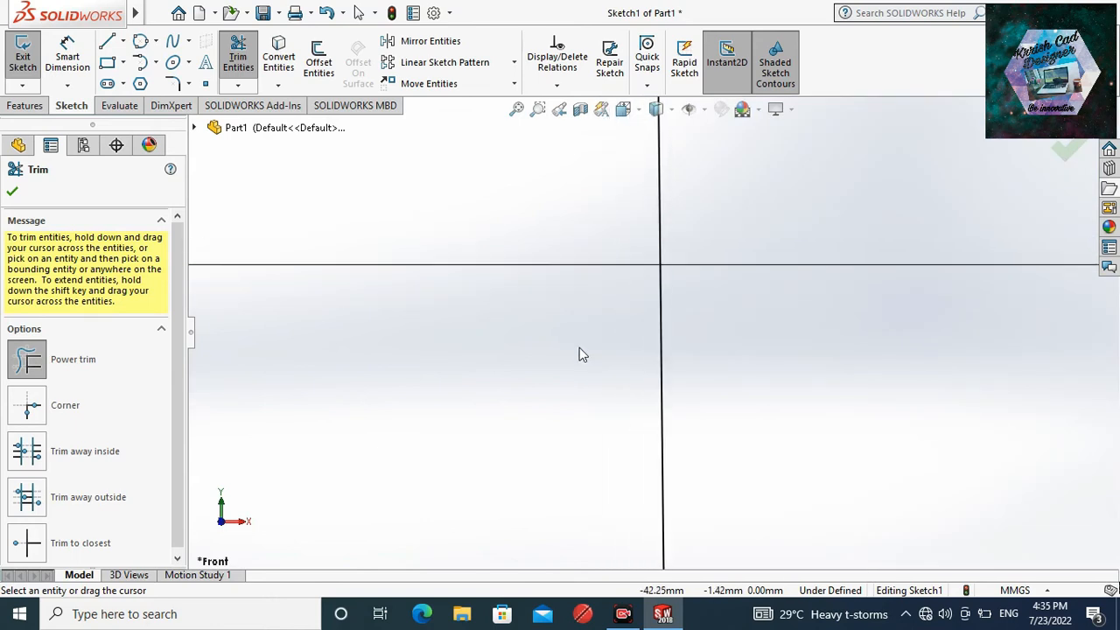
{"action": "scroll", "coordinate": [579, 348], "scroll_direction": "up", "scroll_amount": 5}
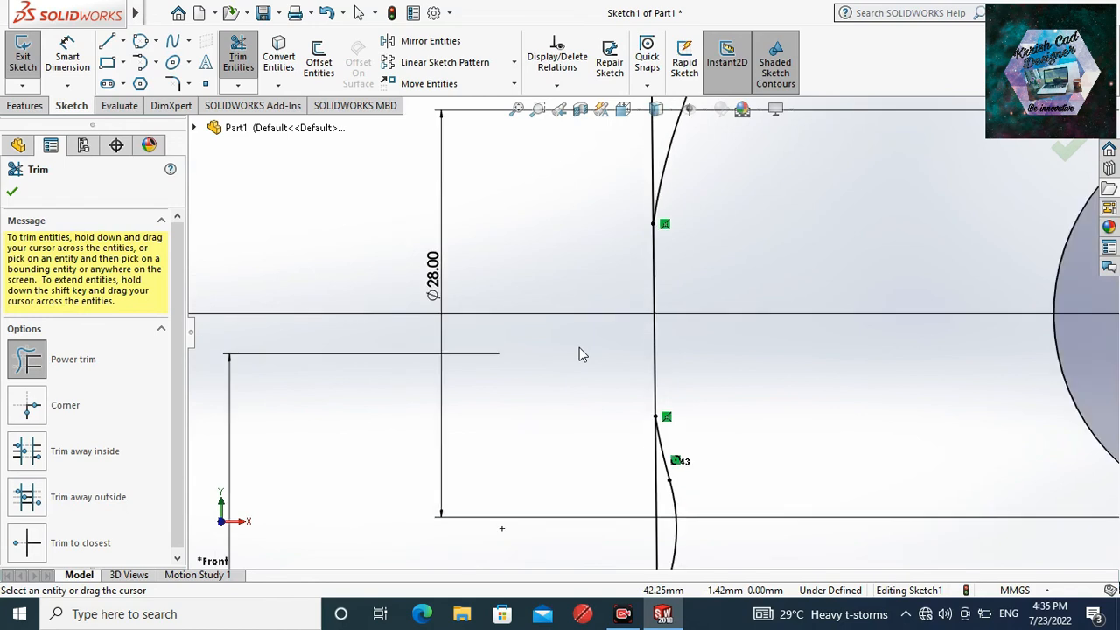
{"action": "scroll", "coordinate": [579, 347], "scroll_direction": "up", "scroll_amount": 2}
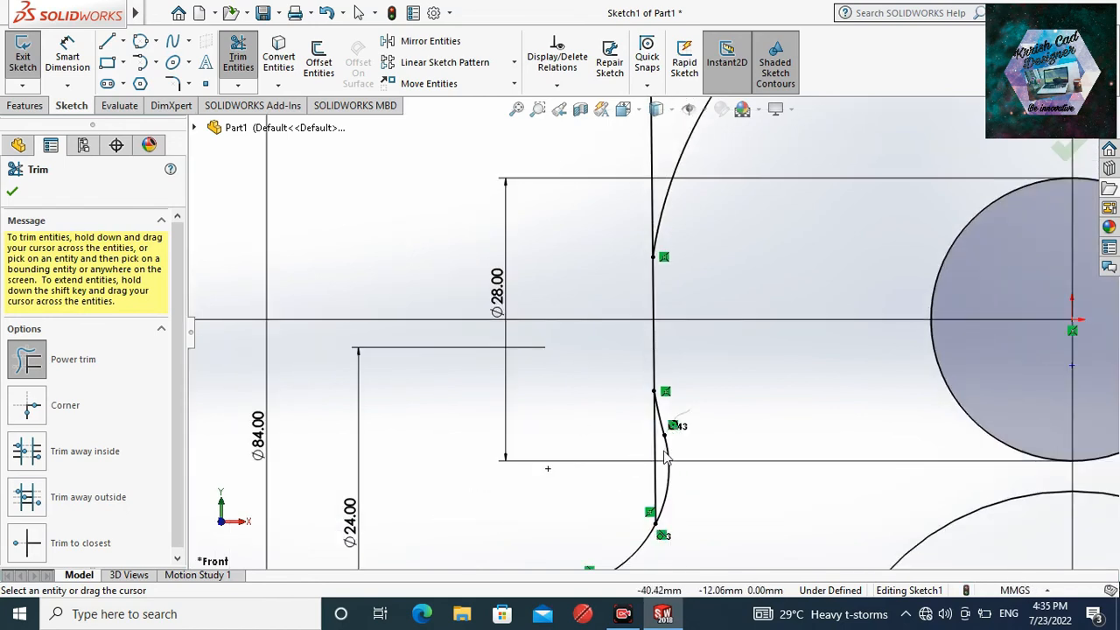
{"action": "left_click_drag", "start_coordinate": [669, 424], "coordinate": [672, 430]}
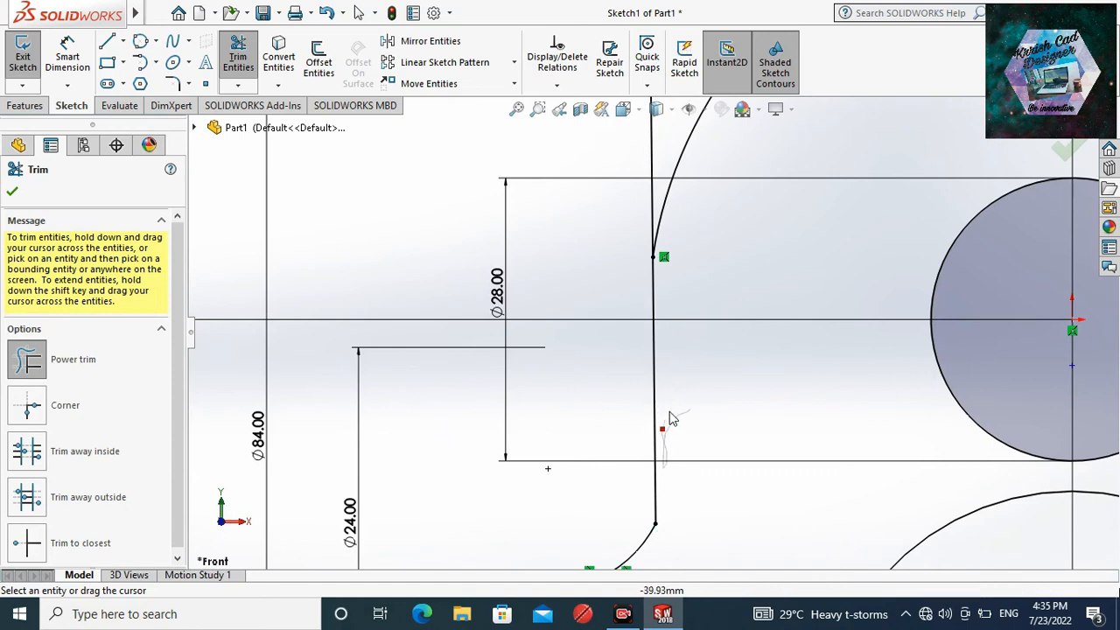
- Trim the 84 mm circle's bulge outside the right-hand side line
{"action": "scroll", "coordinate": [694, 468], "scroll_direction": "up", "scroll_amount": 1}
{"action": "scroll", "coordinate": [694, 472], "scroll_direction": "up", "scroll_amount": 3}
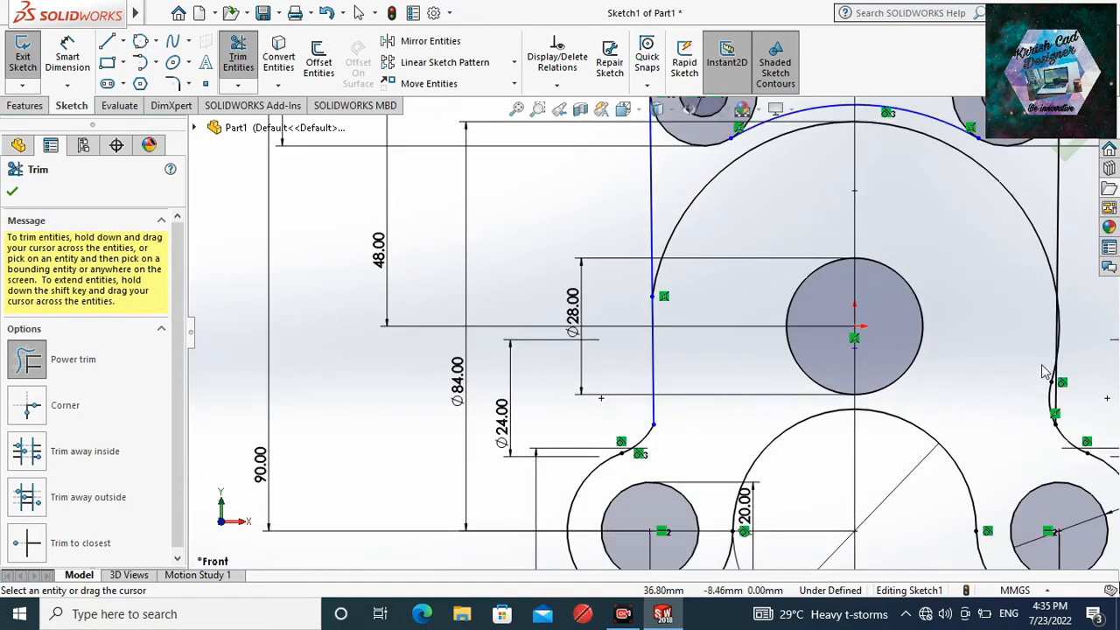
{"action": "scroll", "coordinate": [1041, 367], "scroll_direction": "down", "scroll_amount": 6}
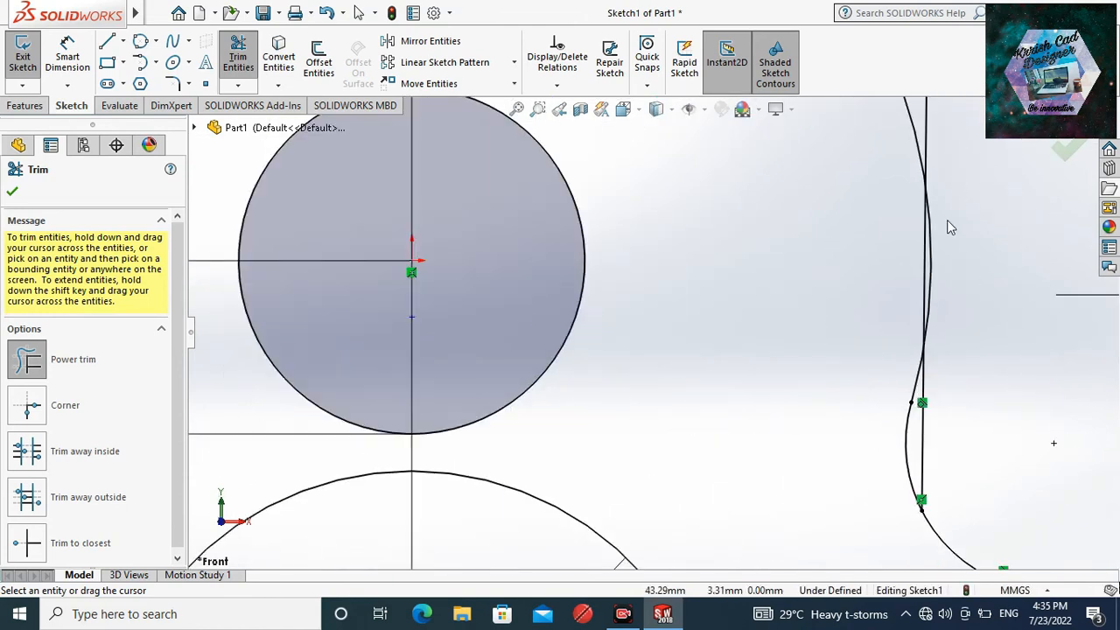
{"action": "scroll", "coordinate": [951, 227], "scroll_direction": "down", "scroll_amount": 6}
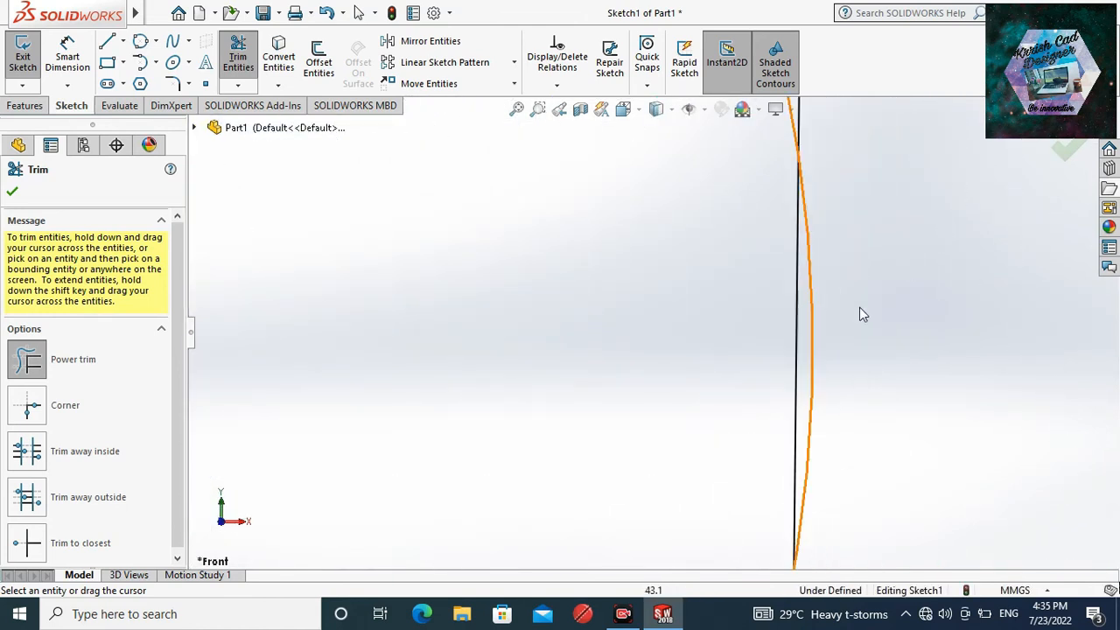
{"action": "left_click_drag", "start_coordinate": [859, 310], "coordinate": [808, 354]}
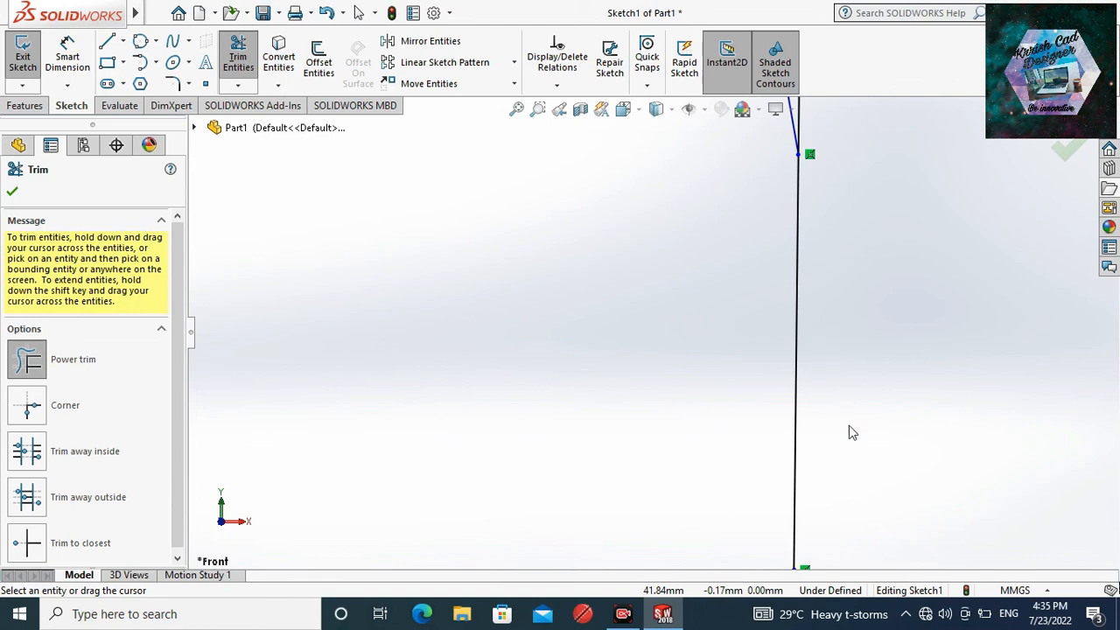
- Trim the short arc pieces inside the lower end of the right-hand side line and finish trimming
{"action": "key", "text": "z"}
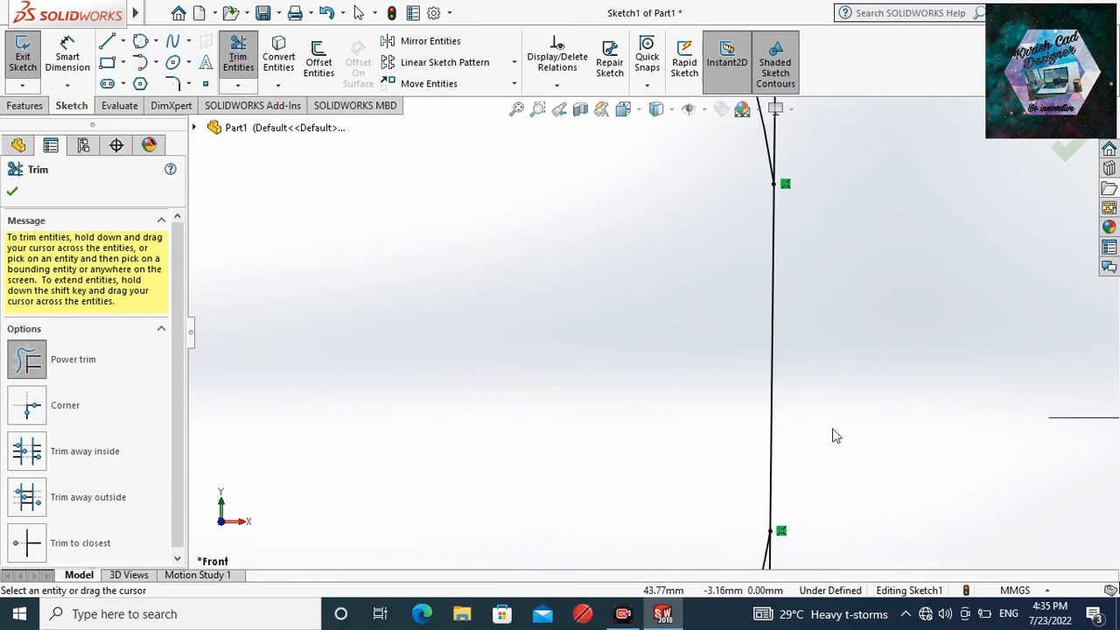
{"action": "key", "text": "z"}
{"action": "key", "text": "z"}
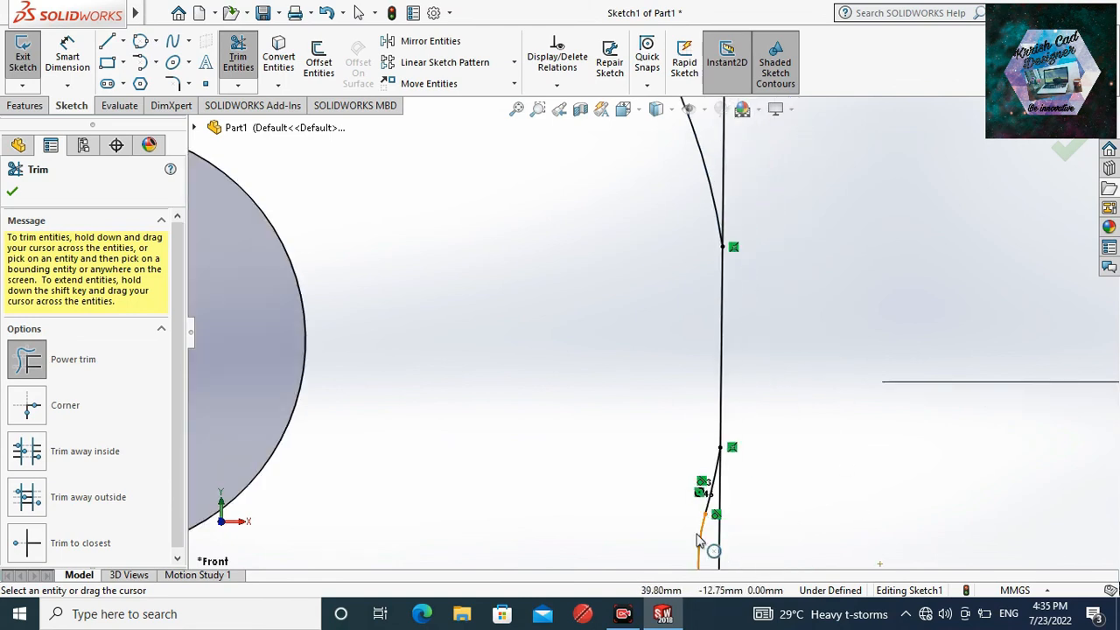
{"action": "middle_click_drag", "start_coordinate": [697, 473], "coordinate": [712, 463]}
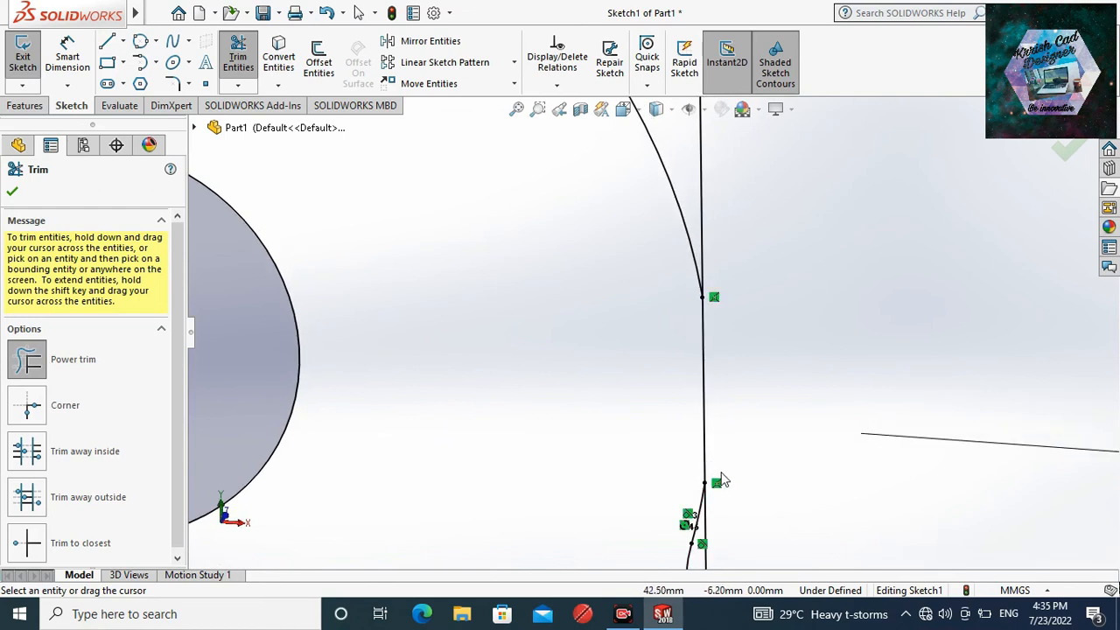
{"action": "scroll", "coordinate": [721, 474], "scroll_direction": "down", "scroll_amount": 1}
{"action": "scroll", "coordinate": [722, 478], "scroll_direction": "up", "scroll_amount": 3}
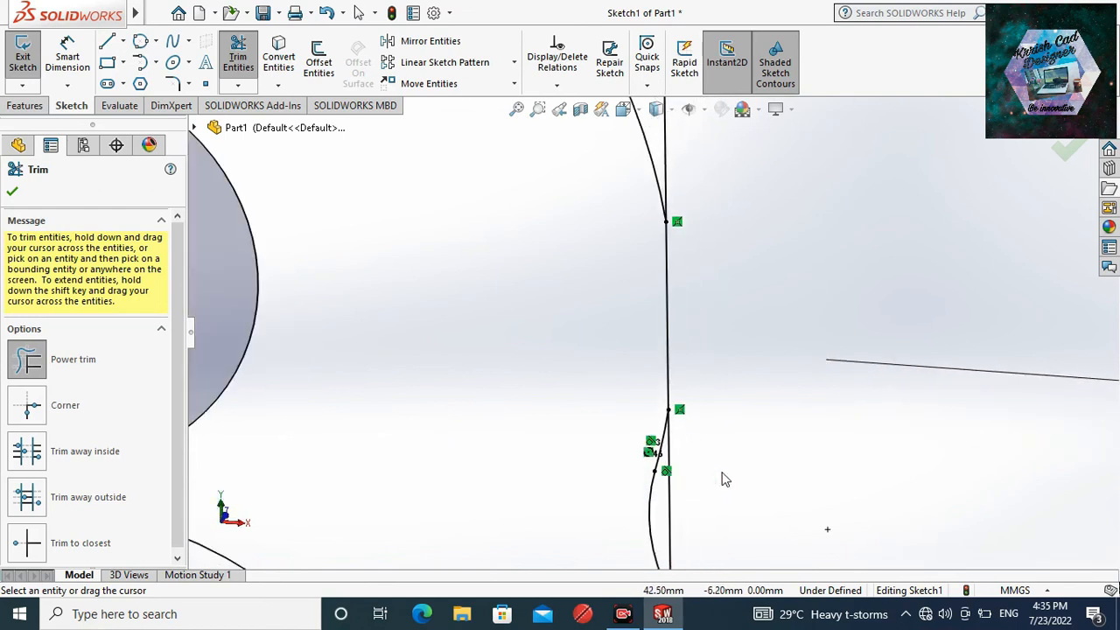
{"action": "scroll", "coordinate": [724, 480], "scroll_direction": "up", "scroll_amount": 2}
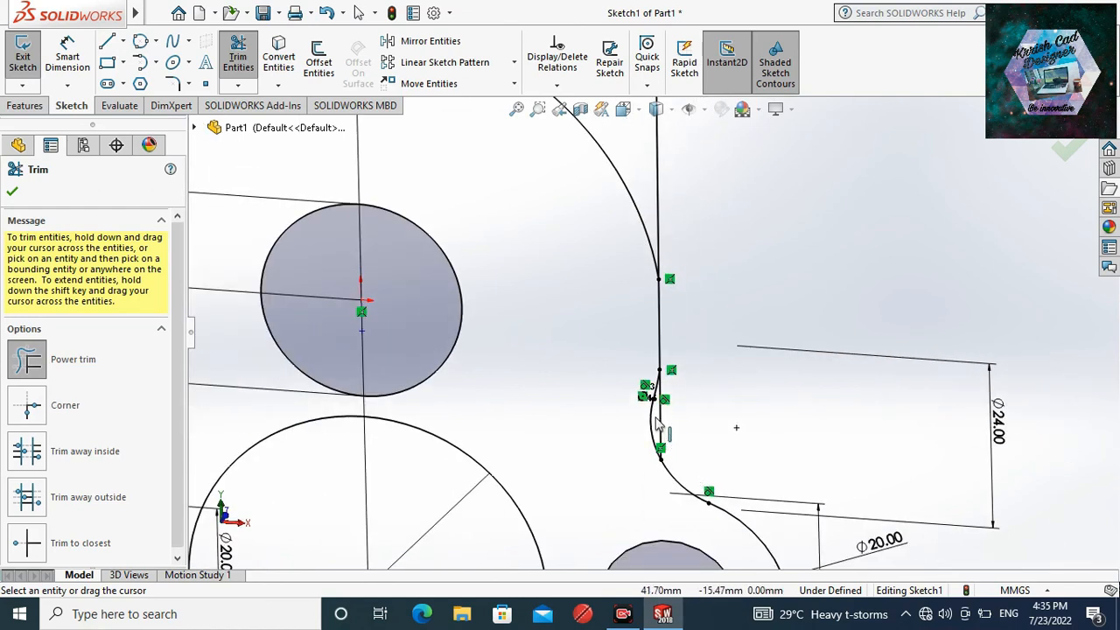
{"action": "scroll", "coordinate": [654, 416], "scroll_direction": "down", "scroll_amount": 4}
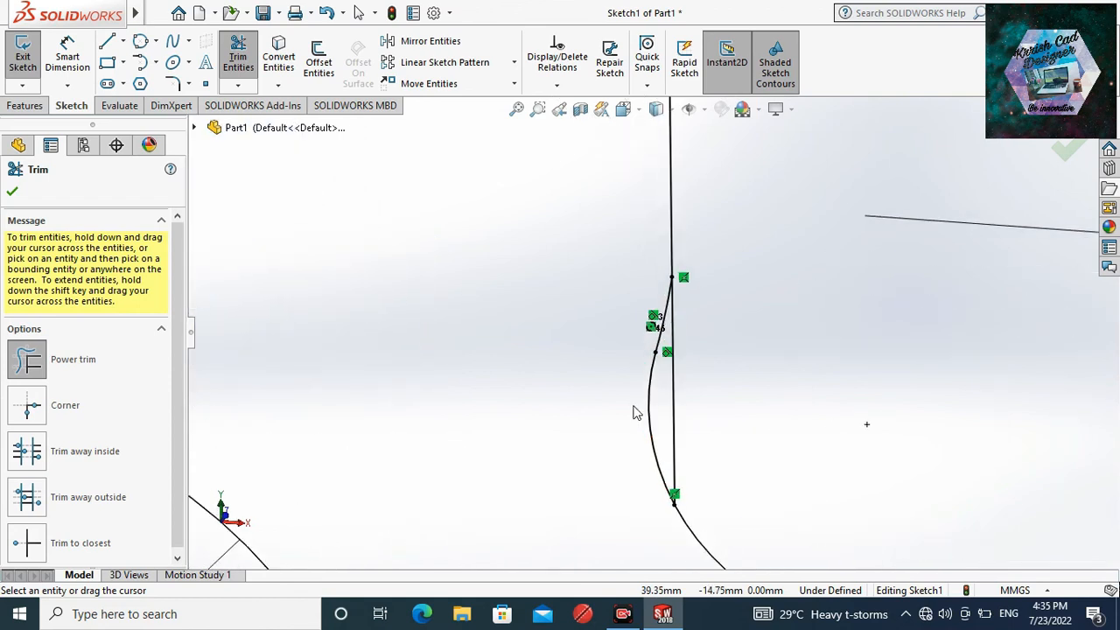
{"action": "mouse_move", "coordinate": [601, 358]}
{"action": "left_mouse_down"}
{"action": "mouse_move", "coordinate": [643, 345]}
{"action": "mouse_move", "coordinate": [670, 386]}
{"action": "mouse_move", "coordinate": [643, 430]}
{"action": "left_mouse_up"}
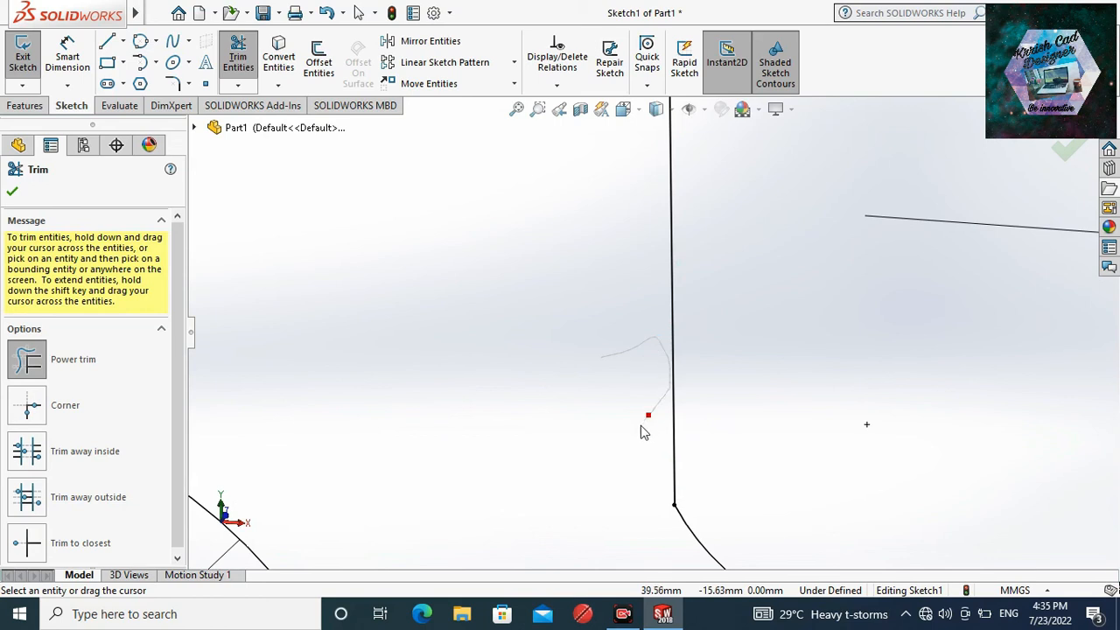
{"action": "key", "text": "Escape"}
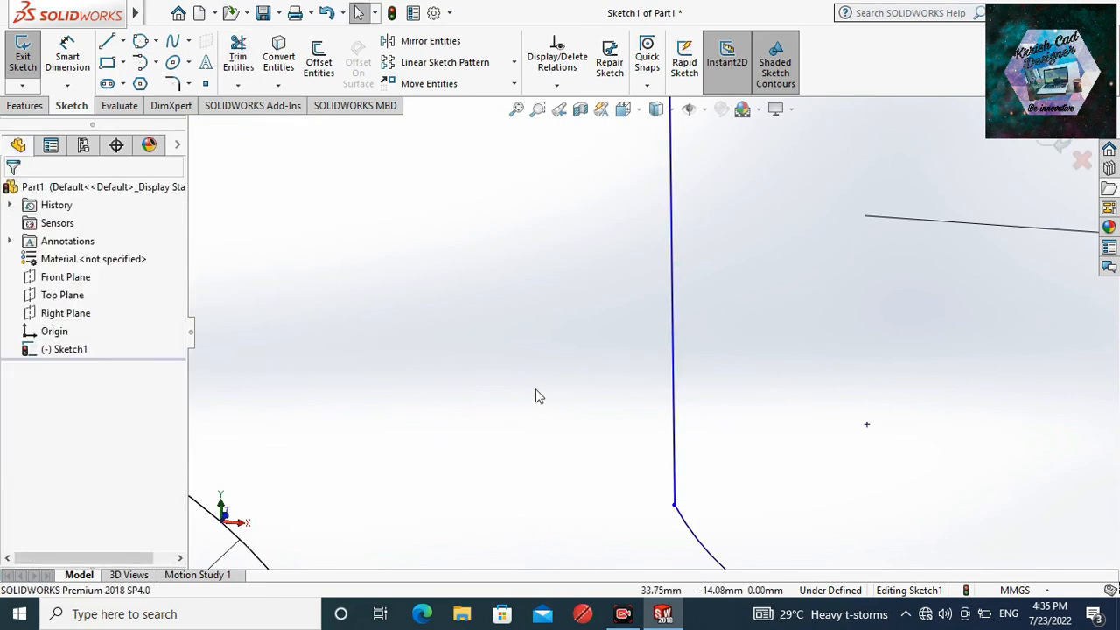
- Restore the Front view of the whole sketch, leaving the left 24 mm arc's dimension unedited
{"action": "scroll", "coordinate": [536, 389], "scroll_direction": "up", "scroll_amount": 1}
{"action": "scroll", "coordinate": [537, 395], "scroll_direction": "up", "scroll_amount": 6}
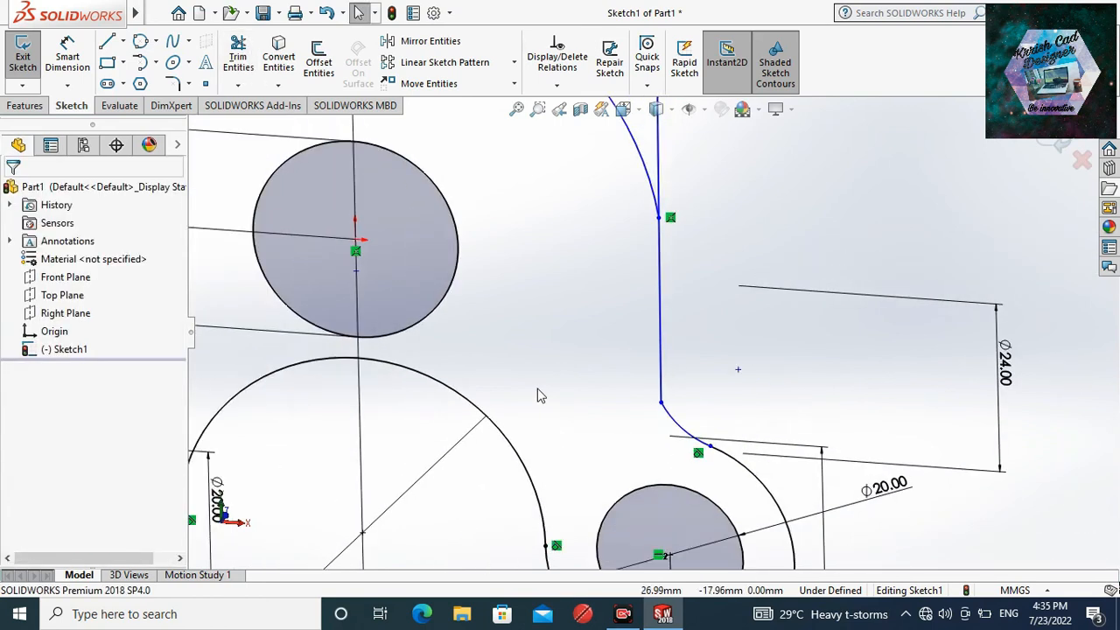
{"action": "scroll", "coordinate": [539, 396], "scroll_direction": "up", "scroll_amount": 2}
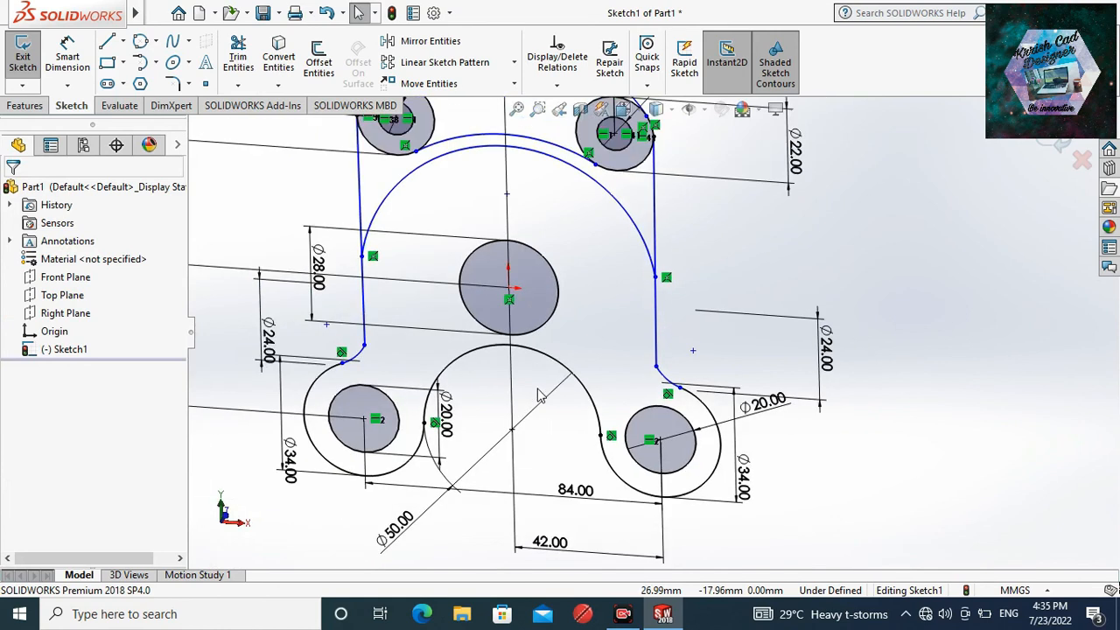
{"action": "scroll", "coordinate": [540, 396], "scroll_direction": "up", "scroll_amount": 2}
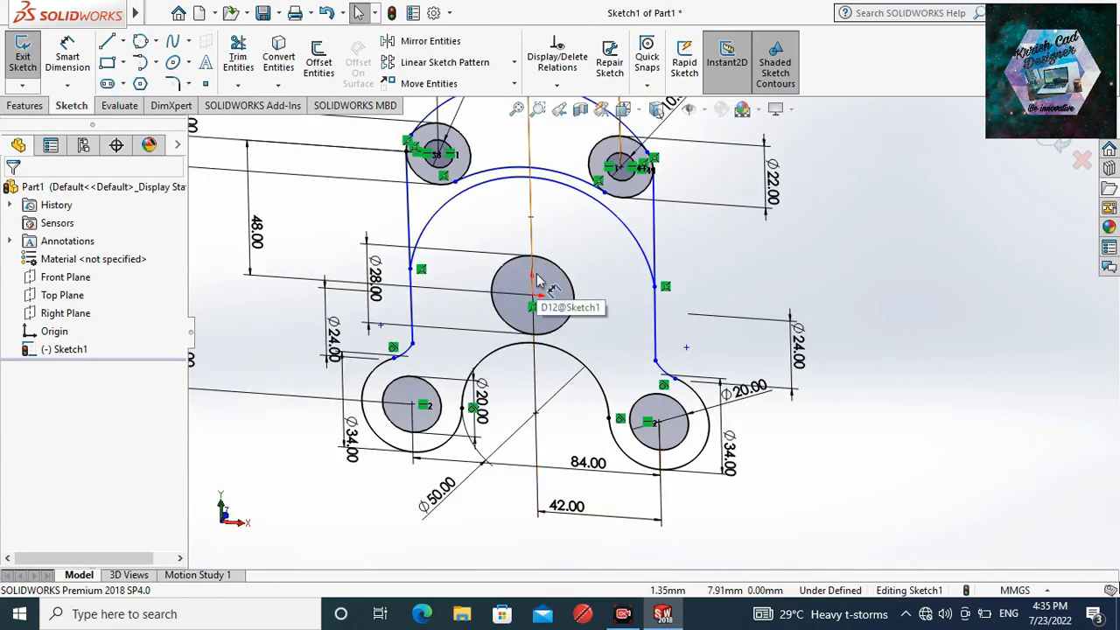
{"action": "key", "text": "space"}
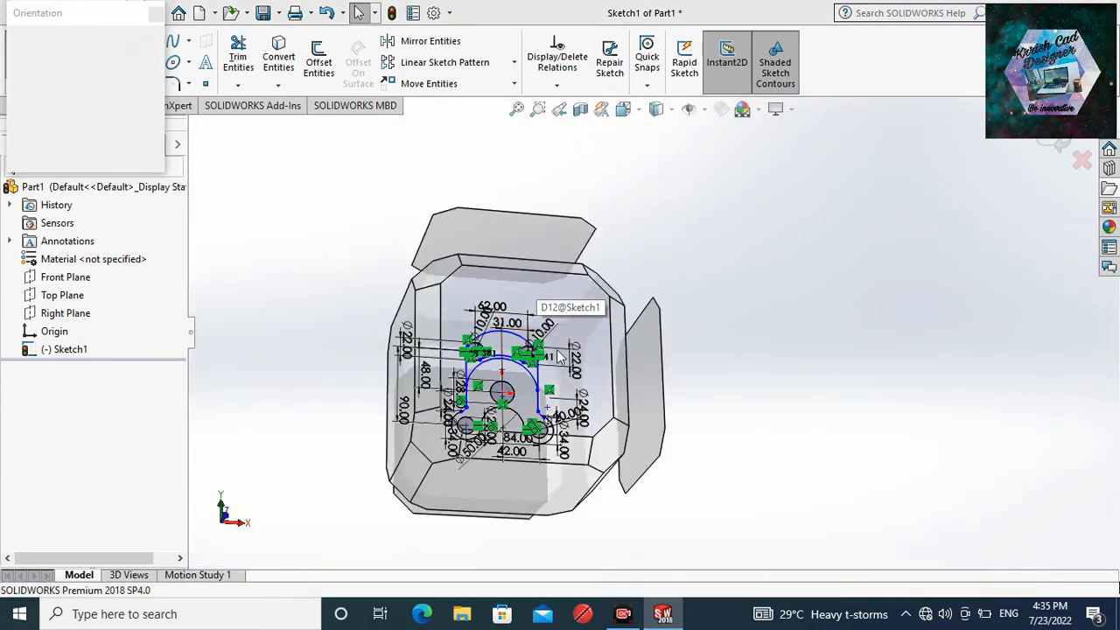
{"action": "left_click", "coordinate": [558, 357]}
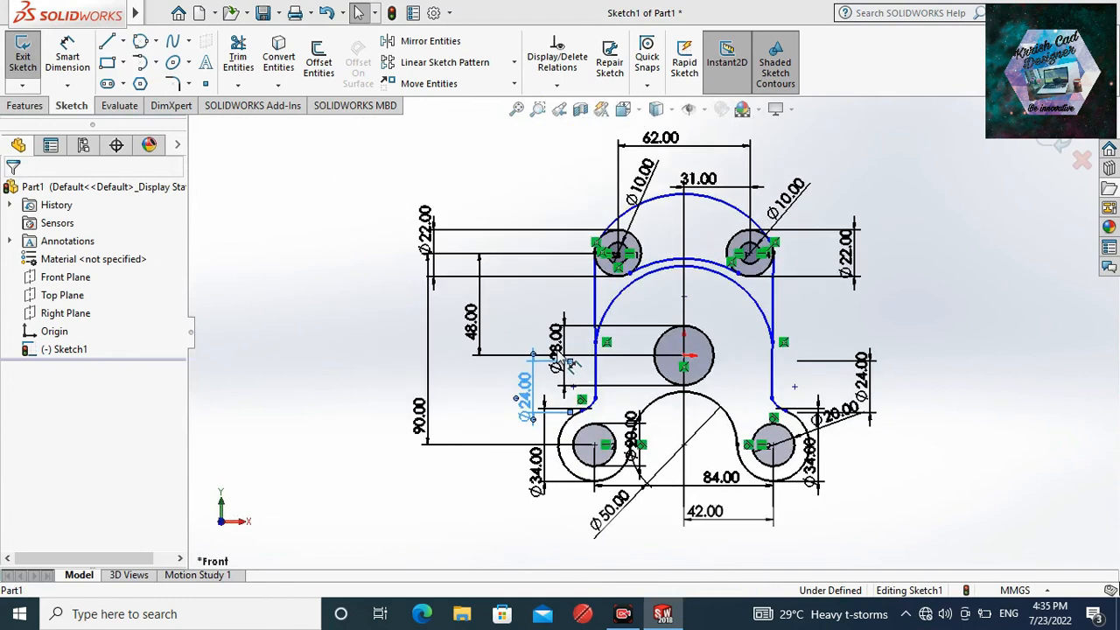
{"action": "scroll", "coordinate": [712, 336], "scroll_direction": "up", "scroll_amount": 1}
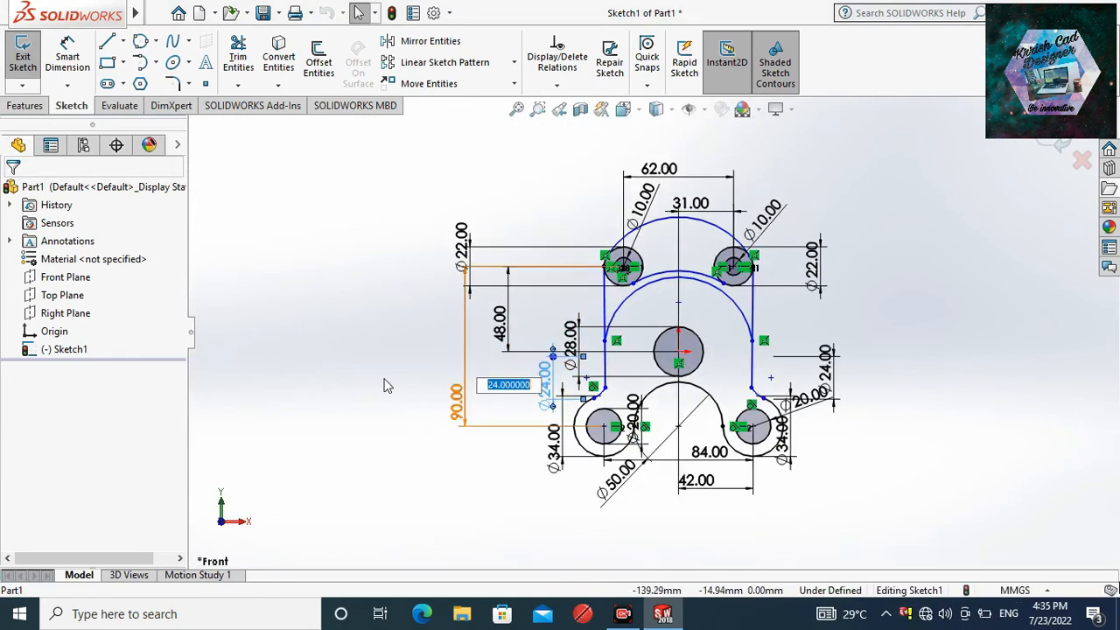
{"action": "left_click", "coordinate": [412, 360]}
- Dismiss the Resource Monitor notification and exit the finished sketch, keeping its changes
{"action": "scroll", "coordinate": [673, 348], "scroll_direction": "up", "scroll_amount": 2}
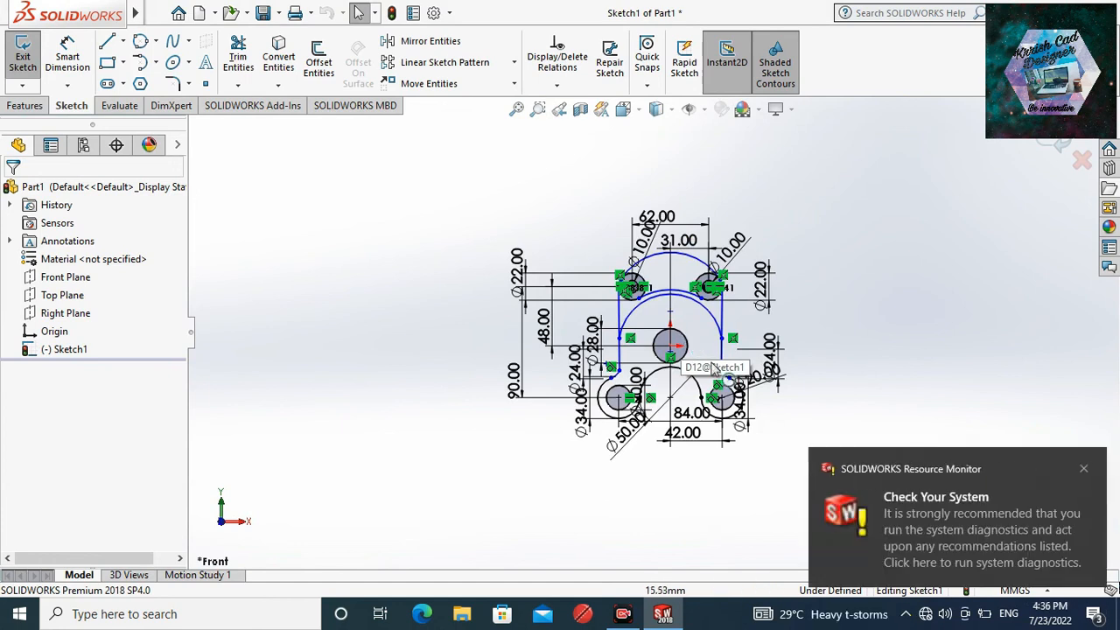
{"action": "left_click", "coordinate": [1083, 468]}
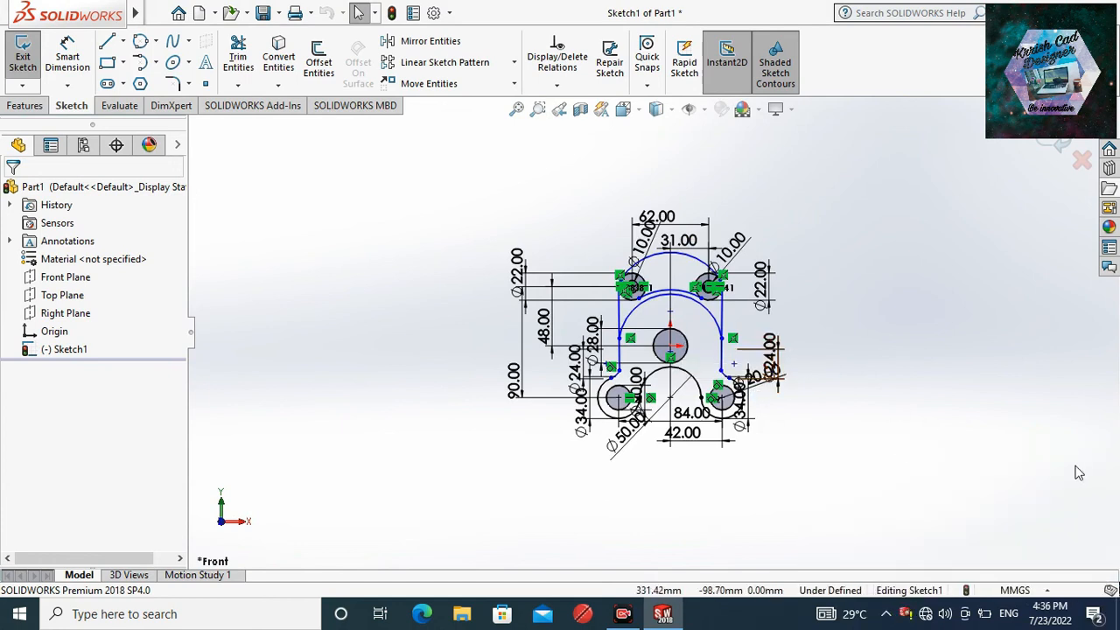
{"action": "scroll", "coordinate": [733, 322], "scroll_direction": "up", "scroll_amount": 3}
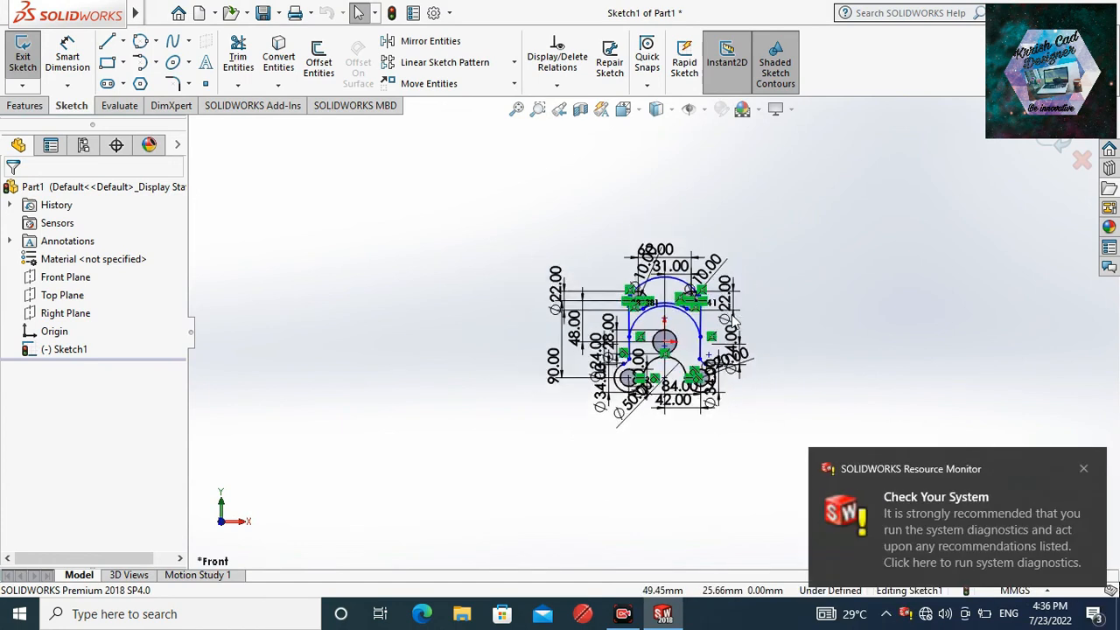
{"action": "scroll", "coordinate": [733, 324], "scroll_direction": "down", "scroll_amount": 5}
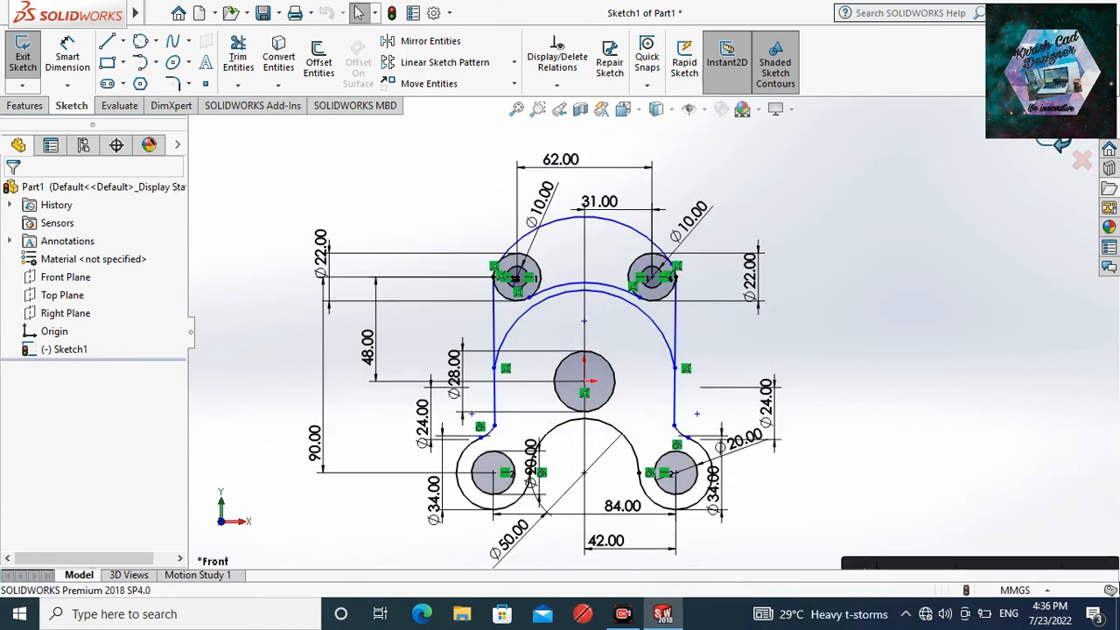
{"action": "left_click", "coordinate": [1060, 143]}
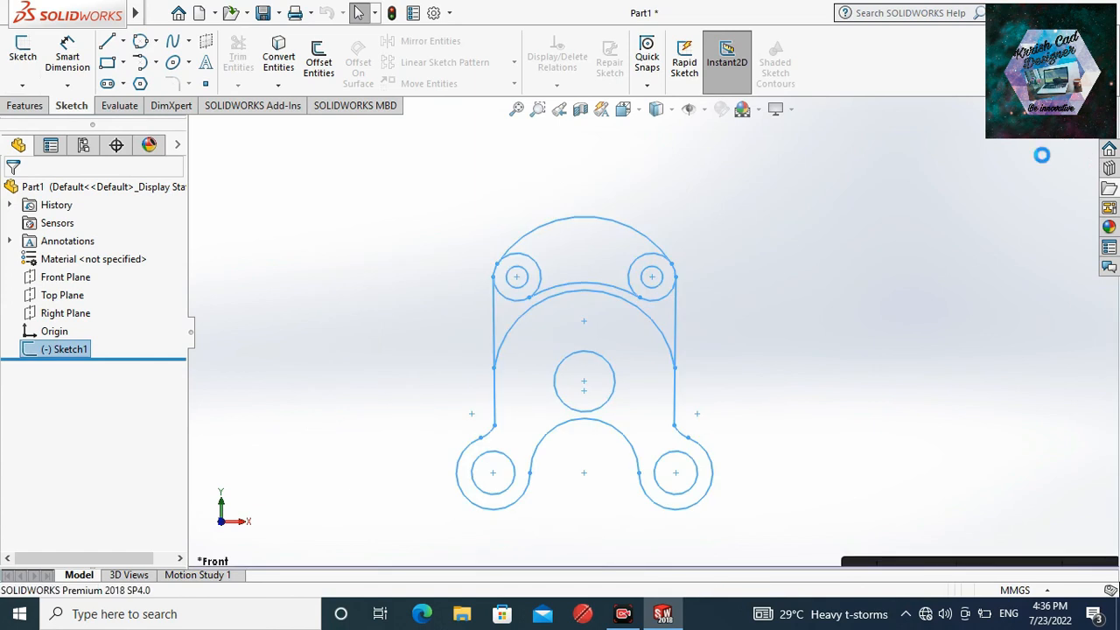